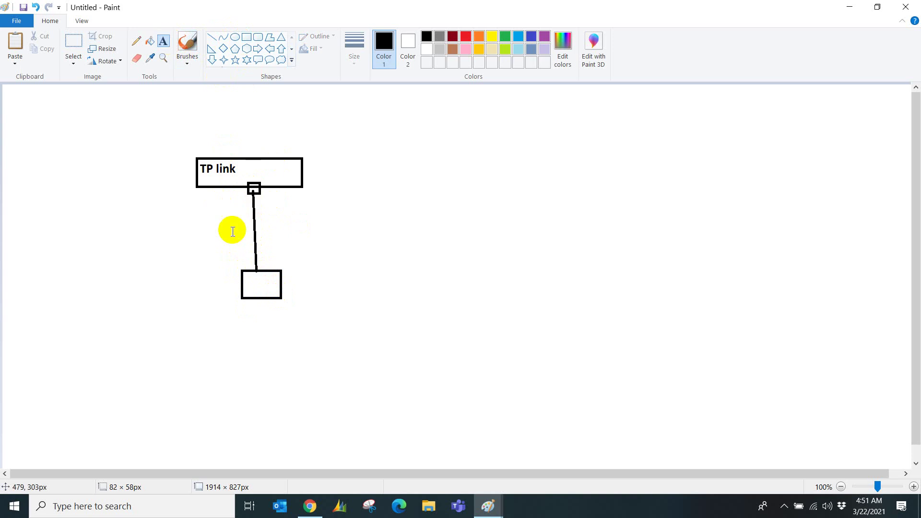
Label the lower box PC and write DHCP: ON beside the TP link box.
click(248, 277)
text(PC)
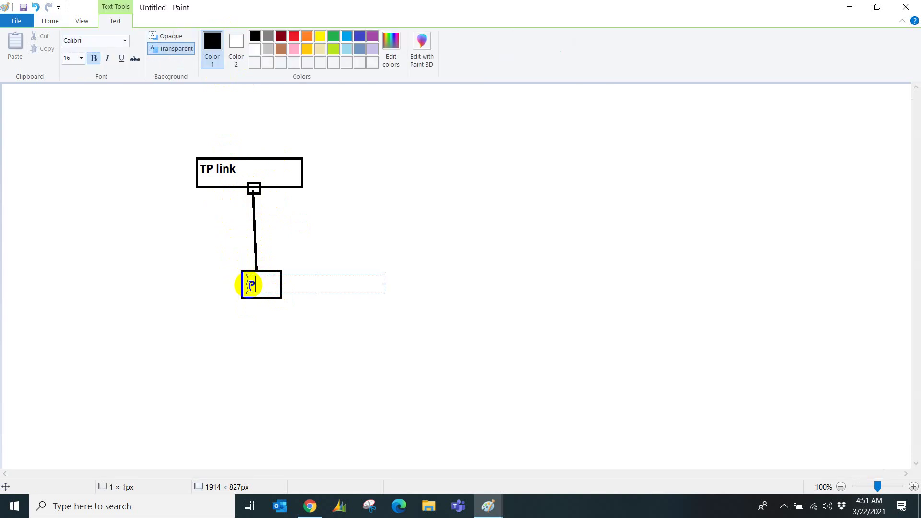
click(192, 269)
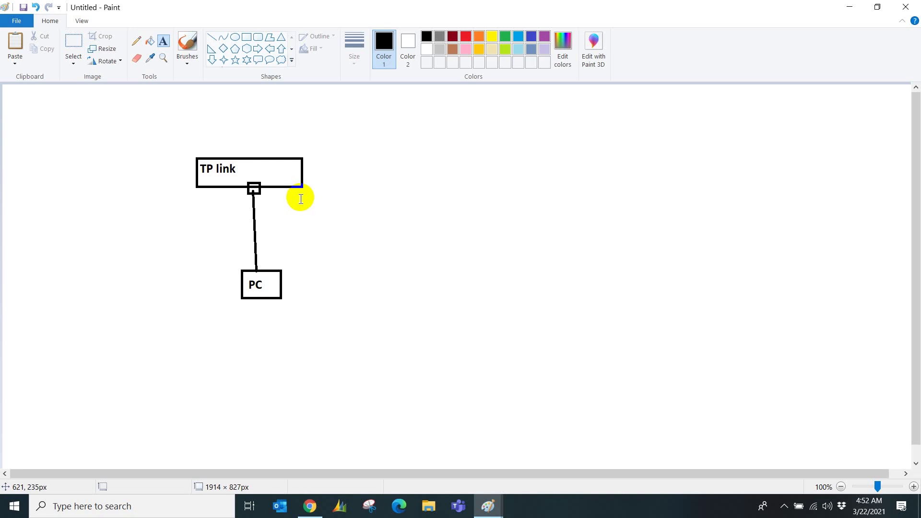
click(306, 188)
text(DH)
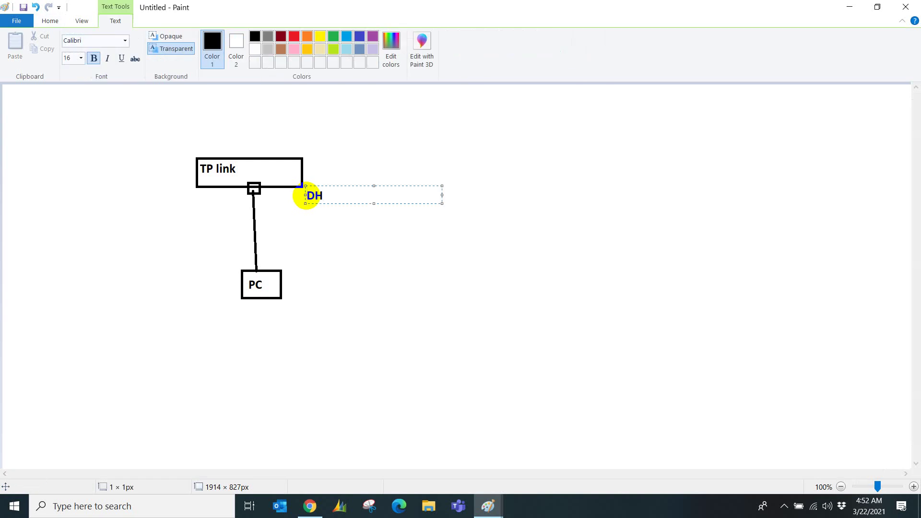
text(CP: ON)
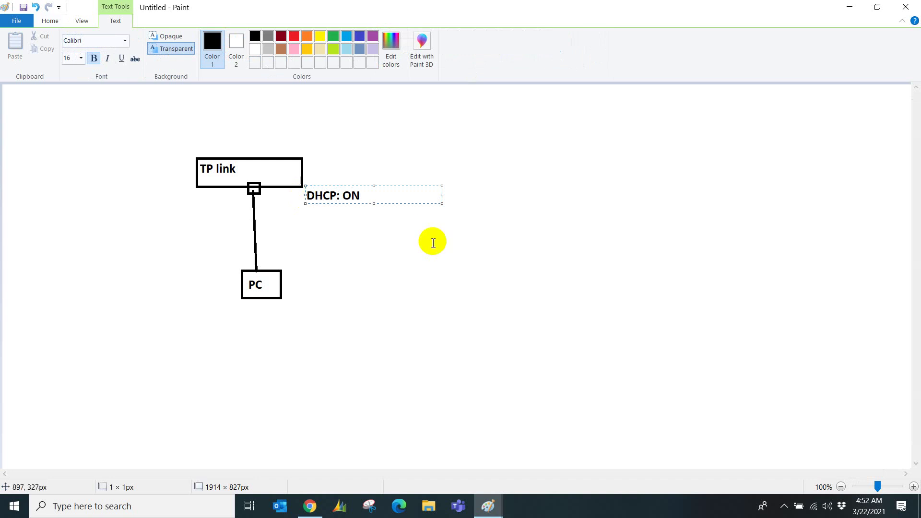
click(264, 285)
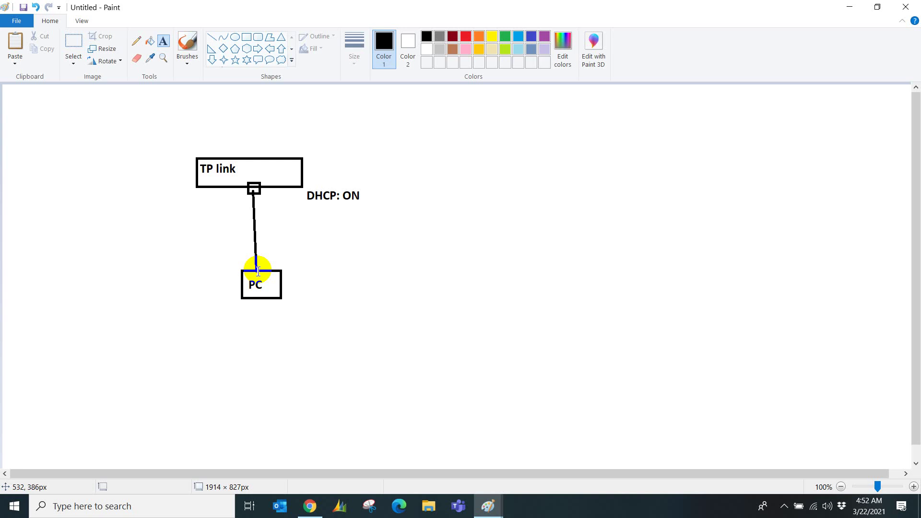
Add the 192.168.10.x address label to the right of the PC box.
click(288, 269)
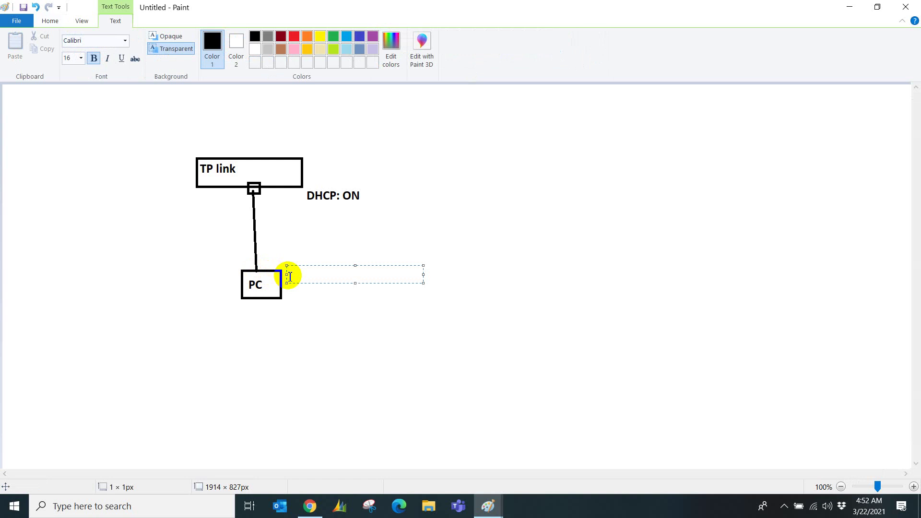
text(192.168.10.x)
key(Return)
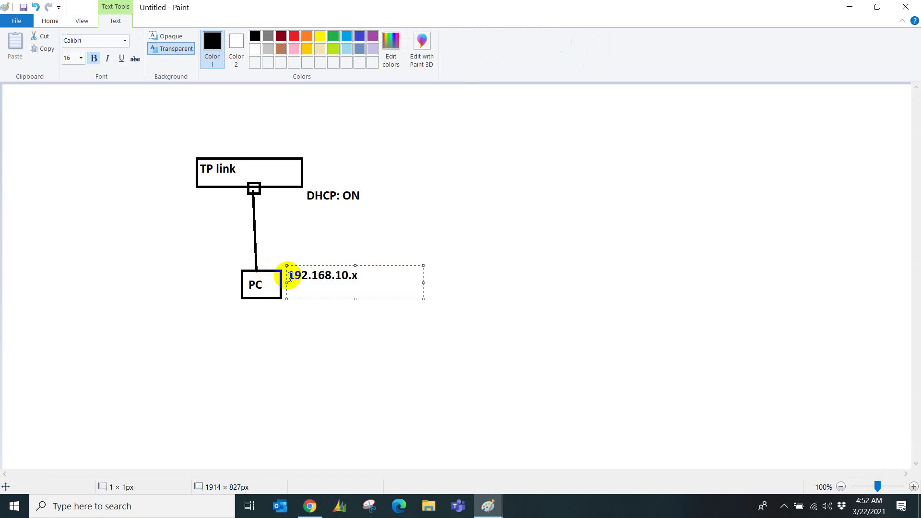
text(192.168.10.1)
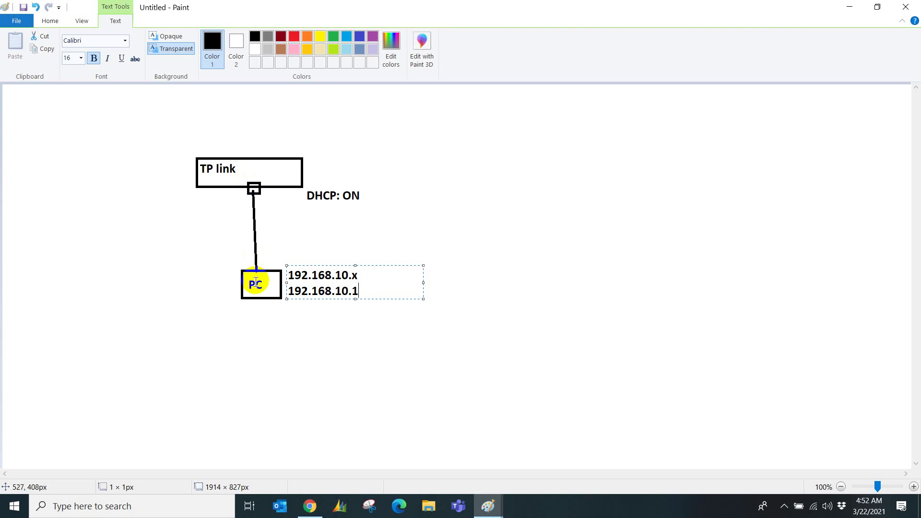
key(BackSpace)
key(BackSpace)
key(BackSpace)
key(BackSpace)
key(BackSpace)
key(BackSpace)
key(BackSpace)
key(BackSpace)
key(BackSpace)
key(BackSpace)
key(BackSpace)
key(BackSpace)
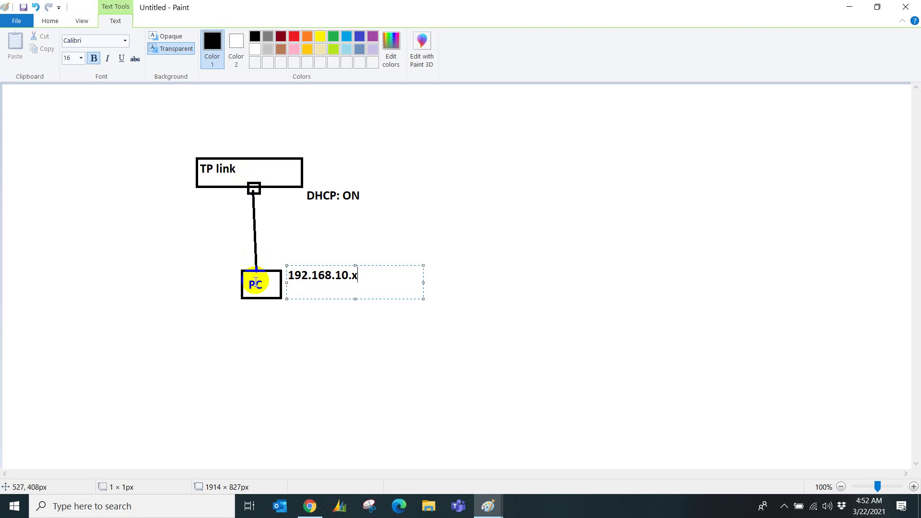
View the Network & Internet sharing options, then return to the Untitled Paint drawing.
right_click(815, 507)
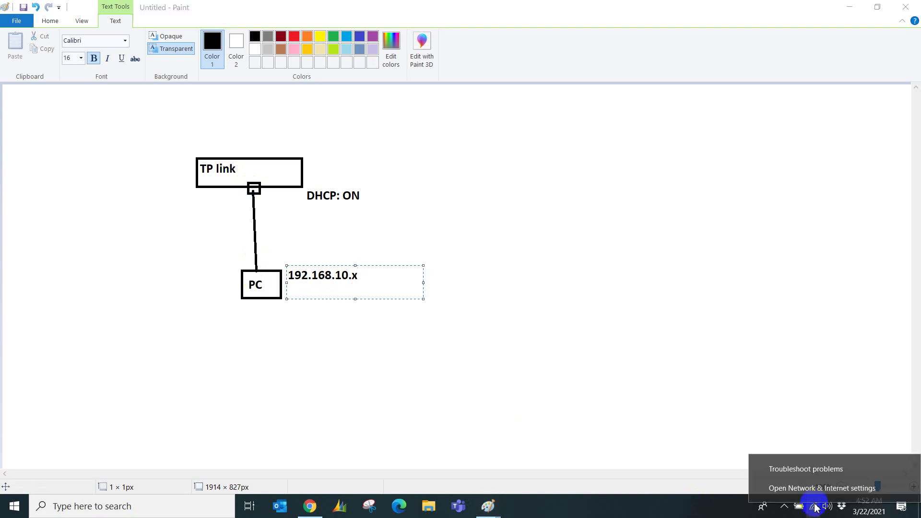
click(831, 427)
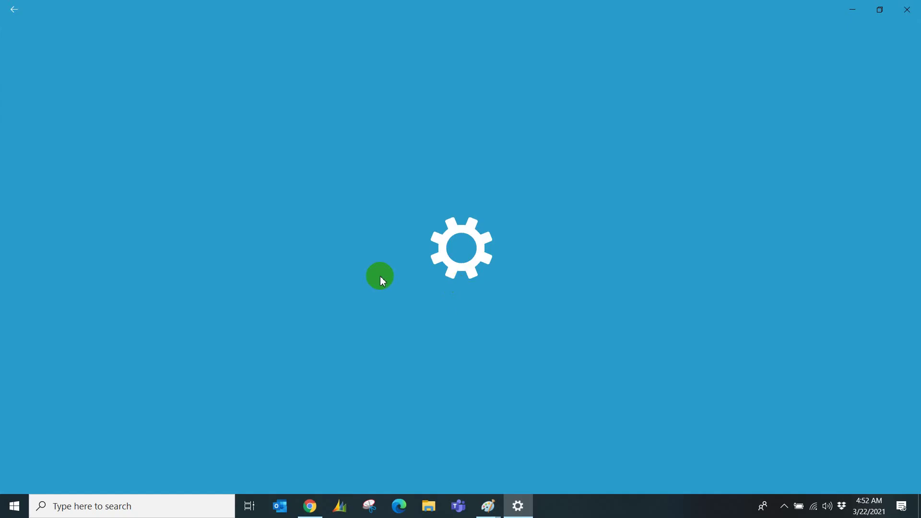
scroll(329, 305, down, 2)
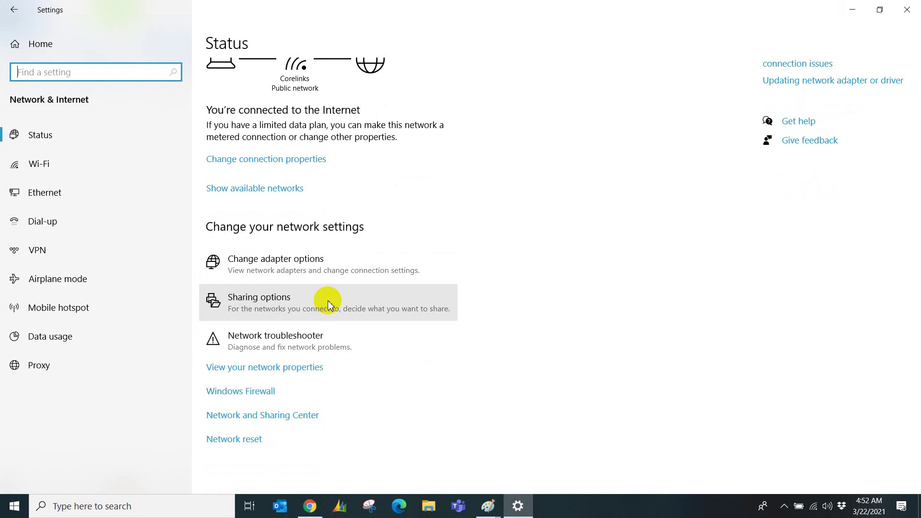
click(329, 304)
click(488, 505)
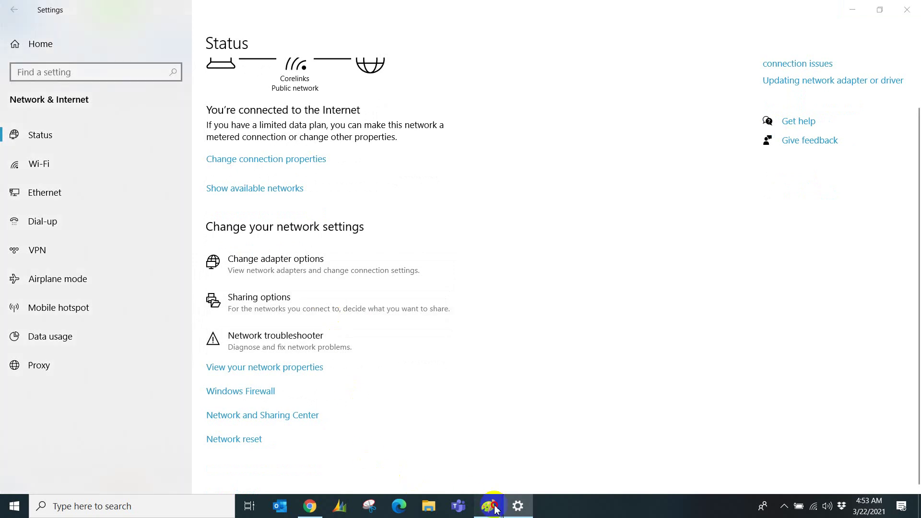
click(524, 430)
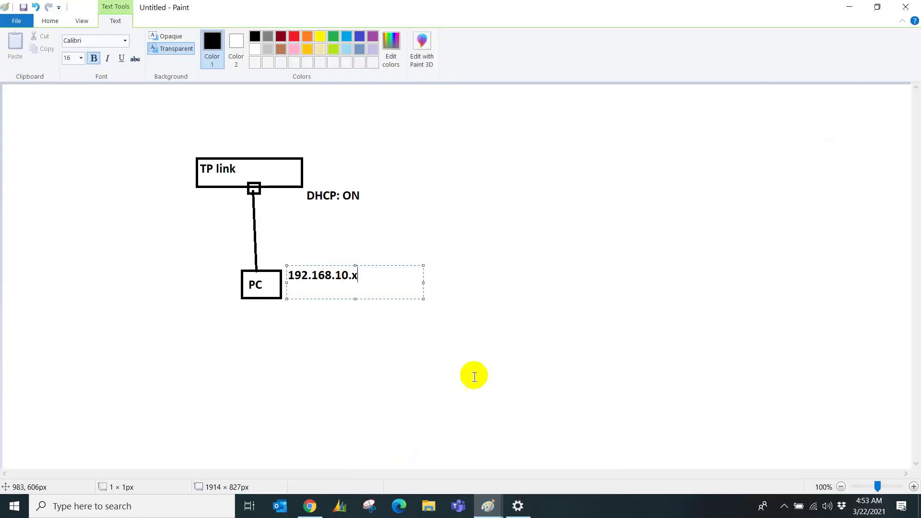
click(278, 212)
click(298, 212)
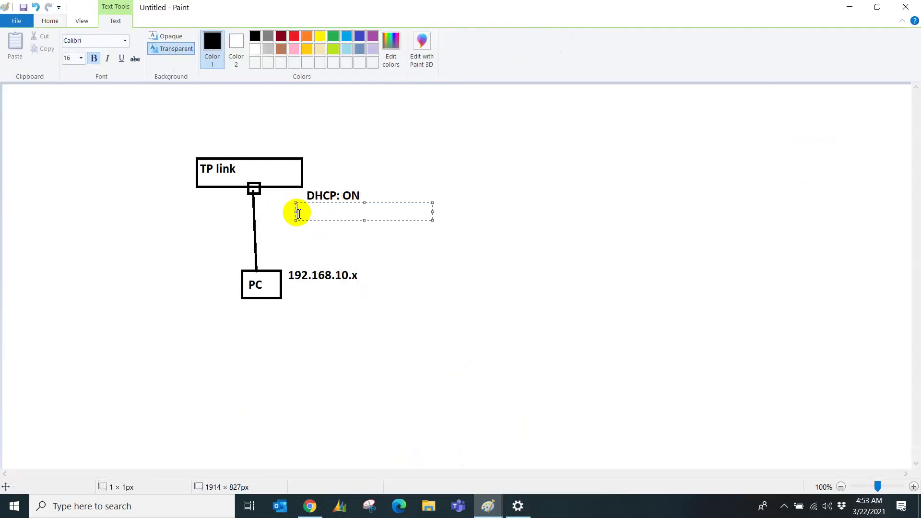
text(10.0.0.1)
click(290, 333)
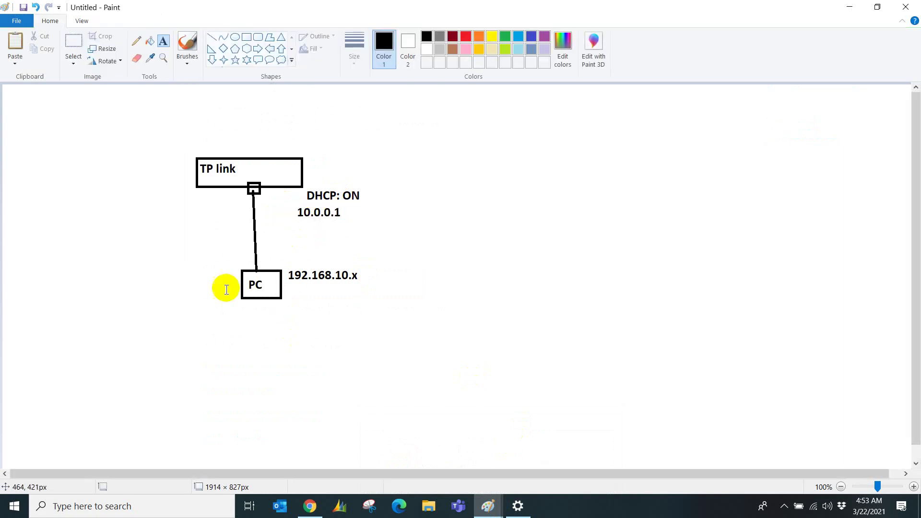
click(160, 282)
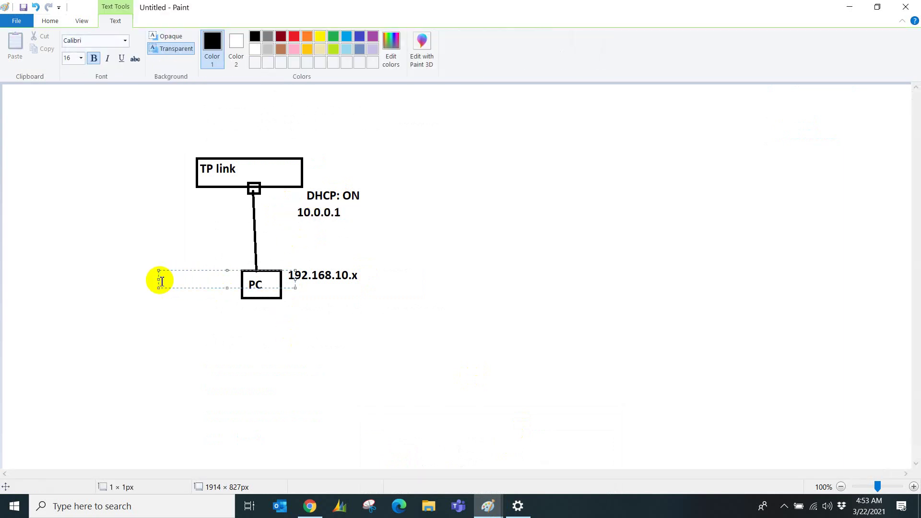
text(10.0.0.2)
click(170, 314)
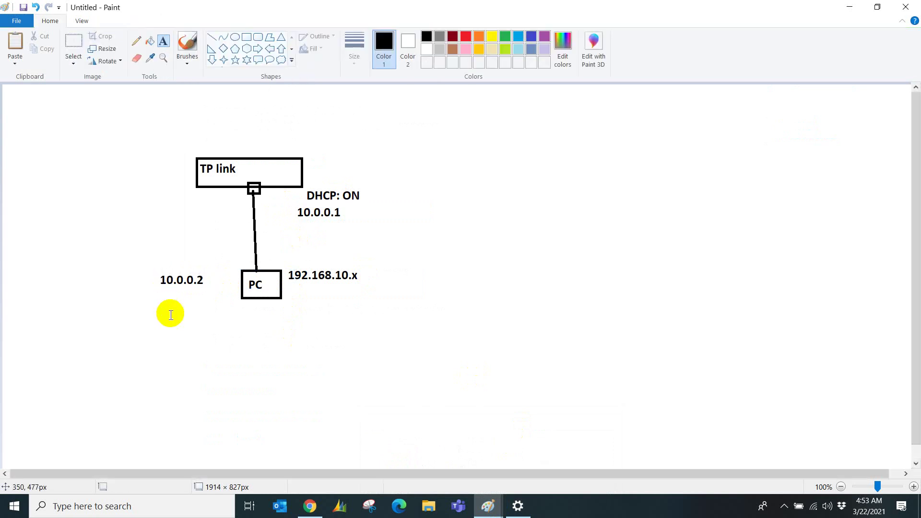
click(230, 170)
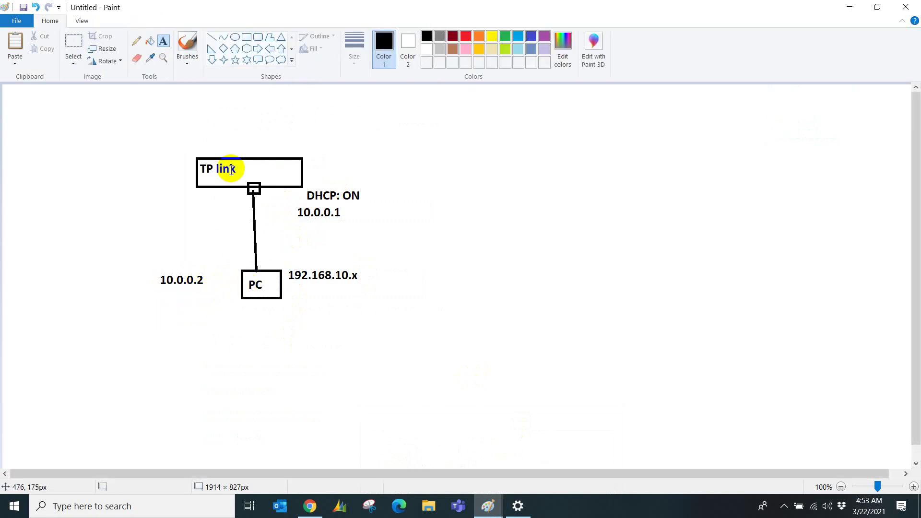
key(ctrl+z)
key(ctrl+z)
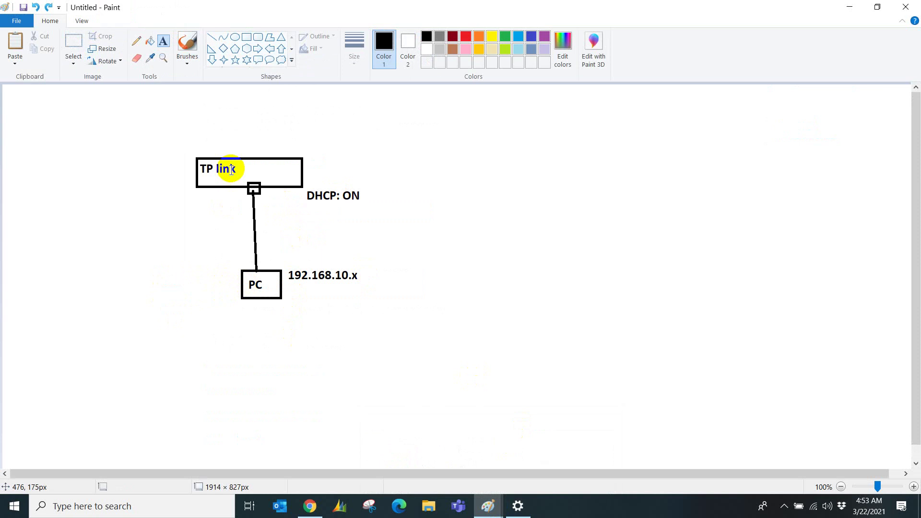
mouse_move(310, 506)
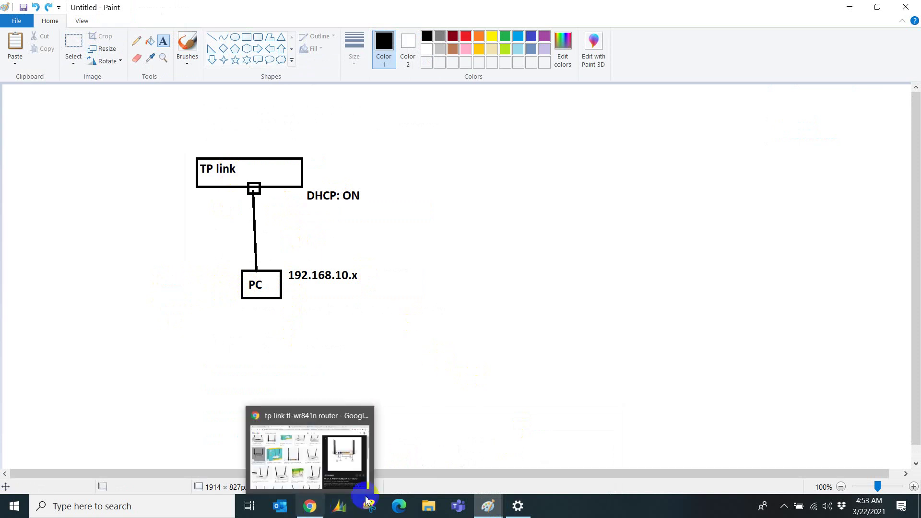
Read the Ethernet connection's IPv4 address and gateway under magnification, then close both dialogs.
click(517, 506)
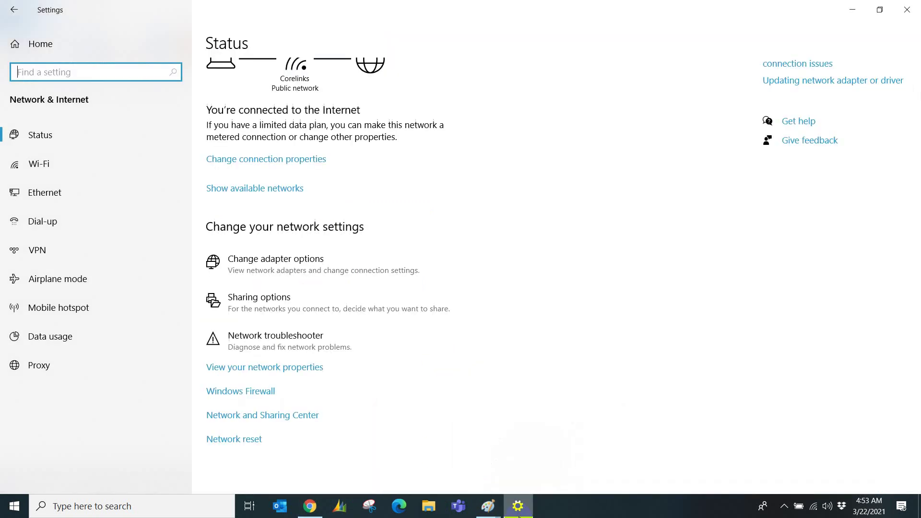
click(294, 421)
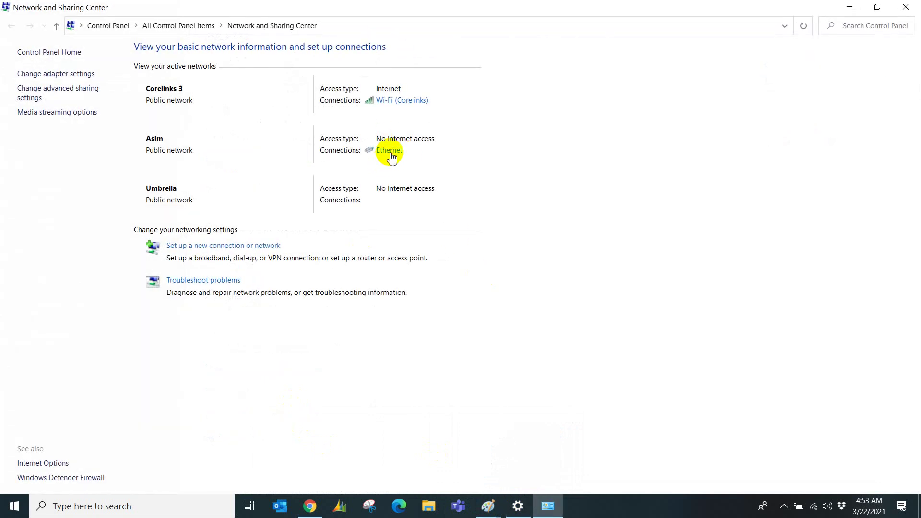
click(390, 151)
click(401, 247)
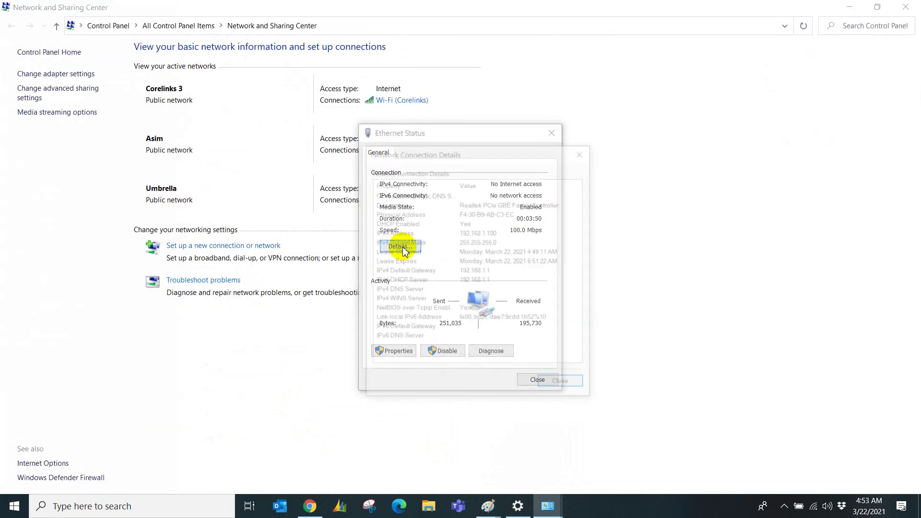
drag(449, 150, 225, 119)
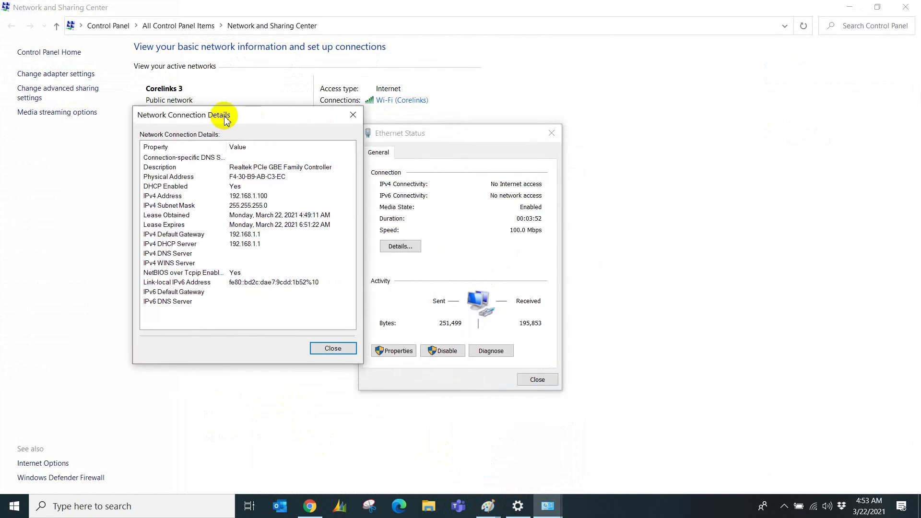
click(197, 164)
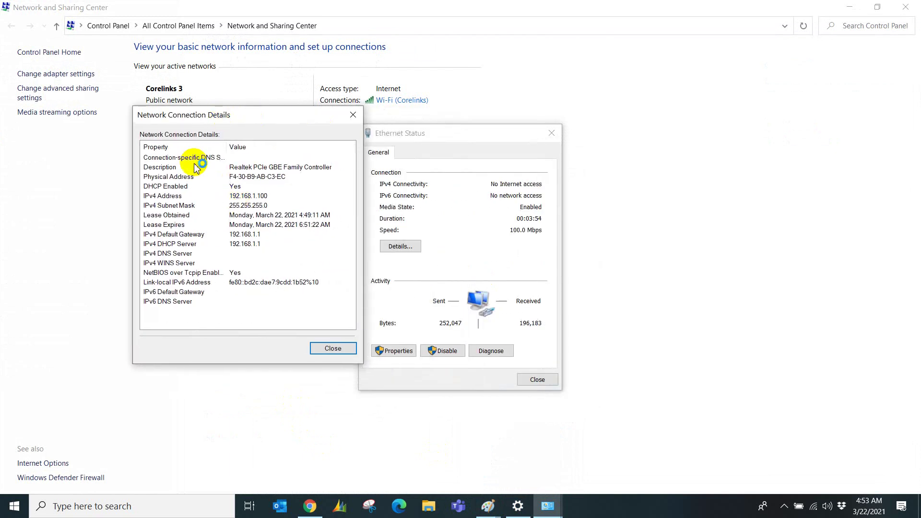
key(super+plus)
key(super+plus)
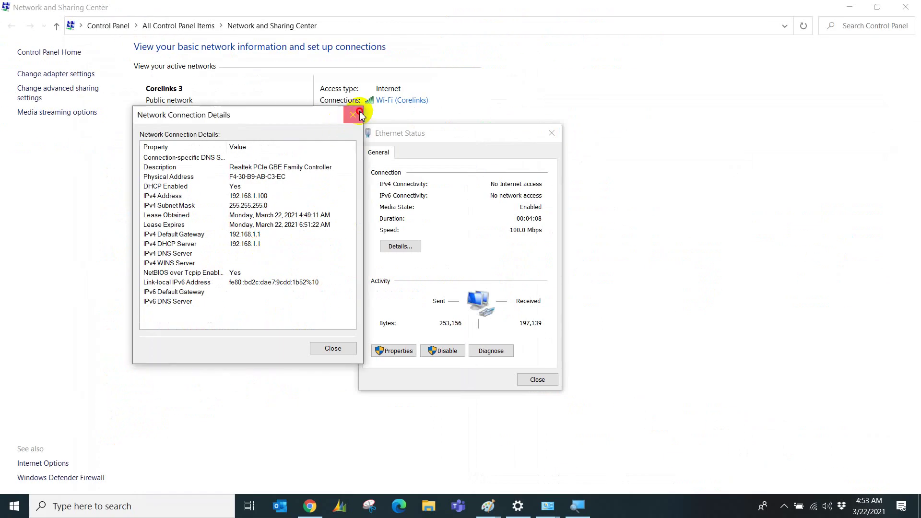
click(513, 67)
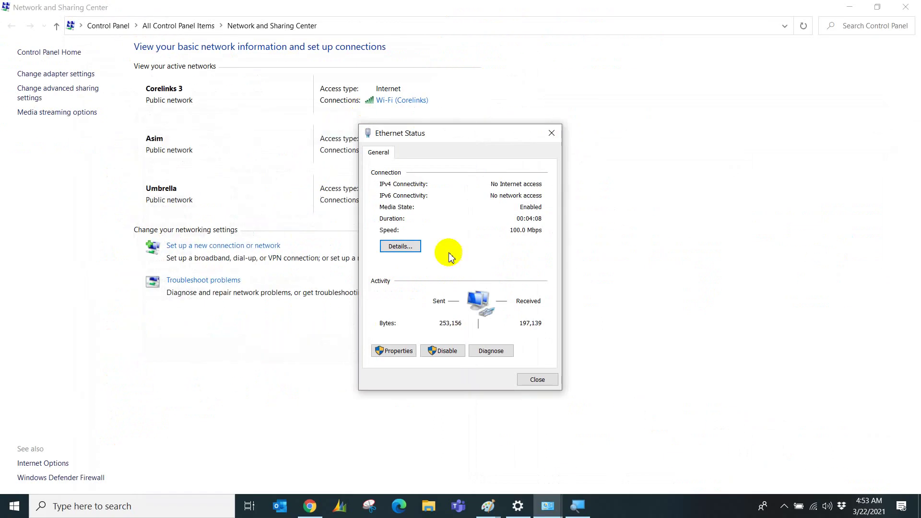
click(537, 380)
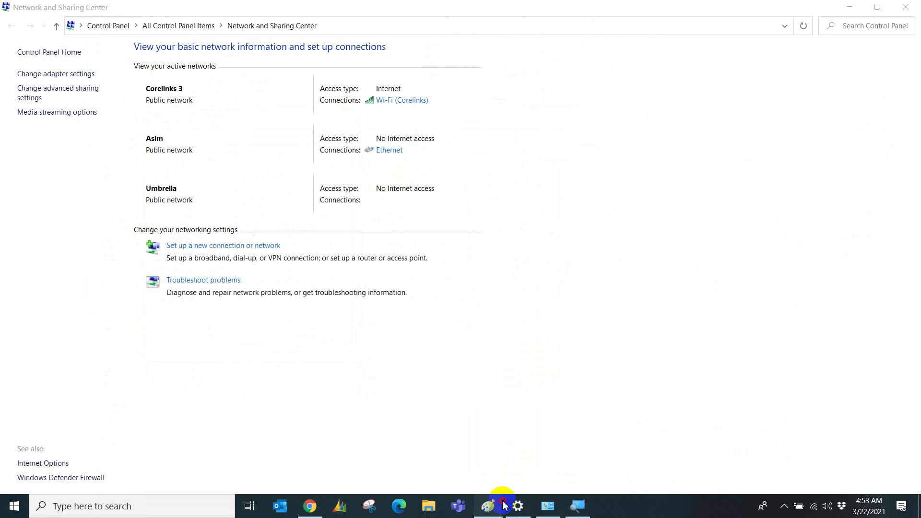
Add a LAN IP: 192.168.1.1 label below DHCP: ON.
mouse_move(504, 505)
click(510, 463)
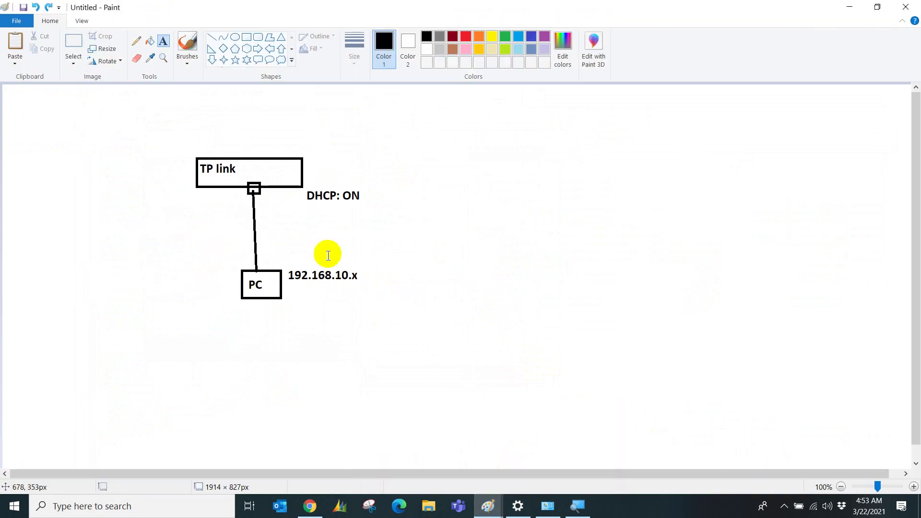
click(301, 206)
text(LA)
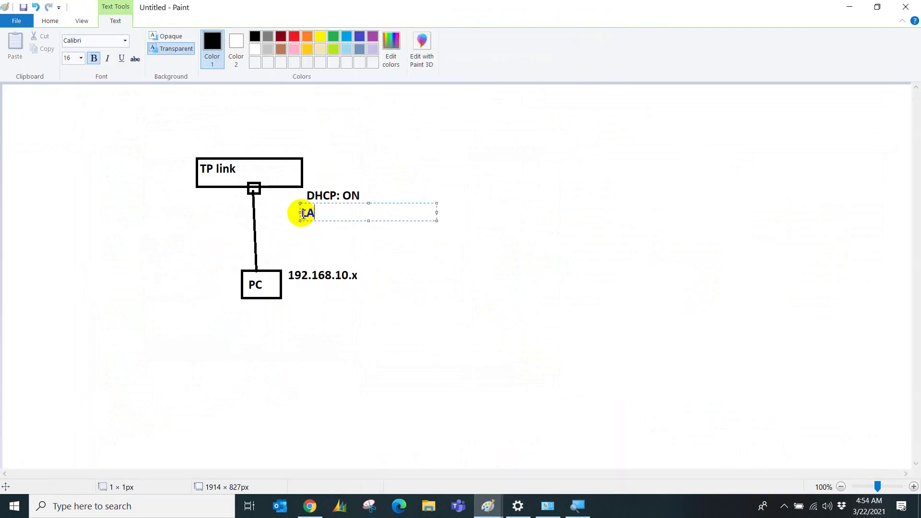
text(N IP: 192.168.1.1)
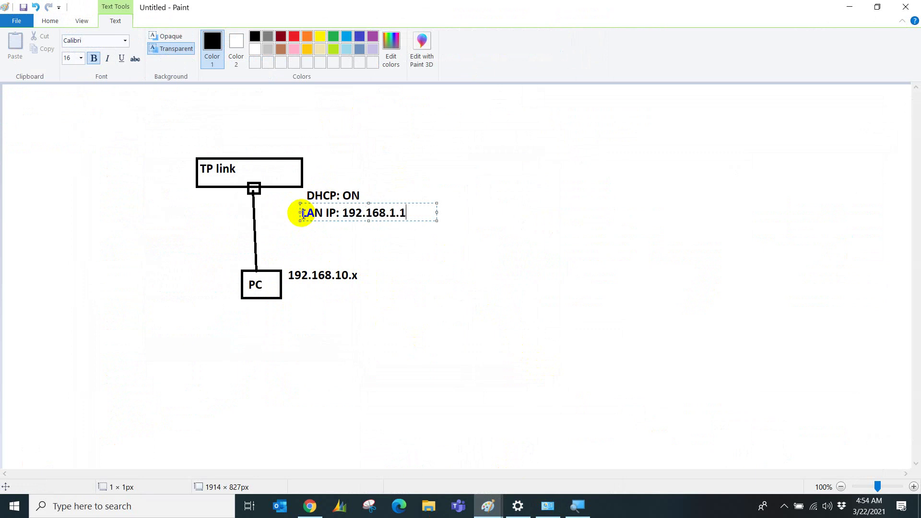
click(356, 271)
Delete the old 192.168.10.x label beside the PC box.
click(362, 277)
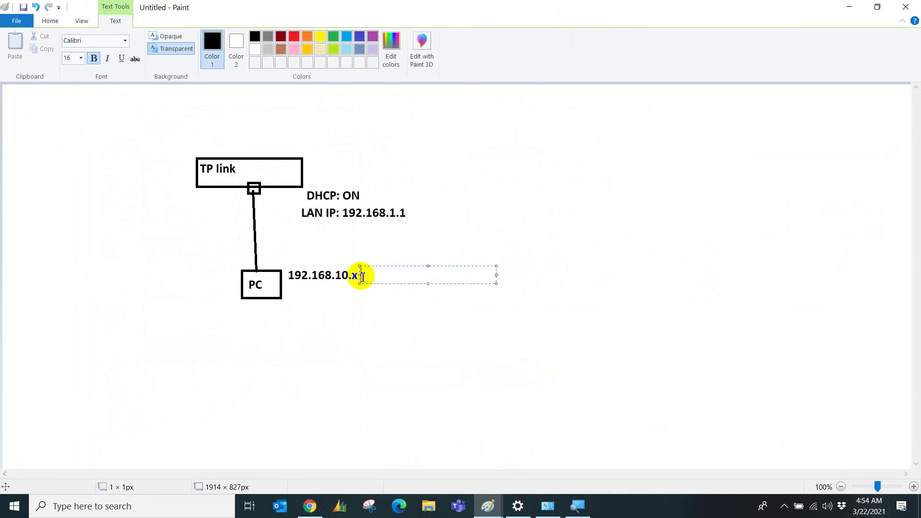
click(192, 103)
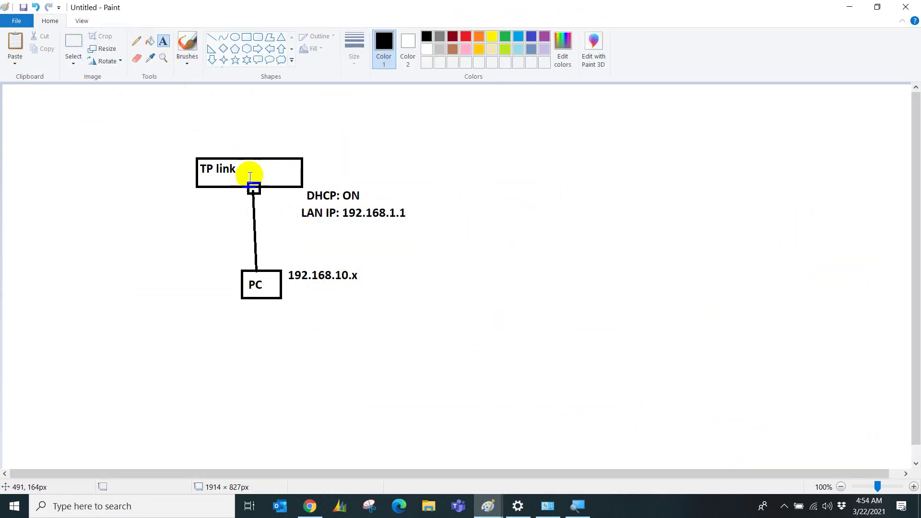
click(74, 46)
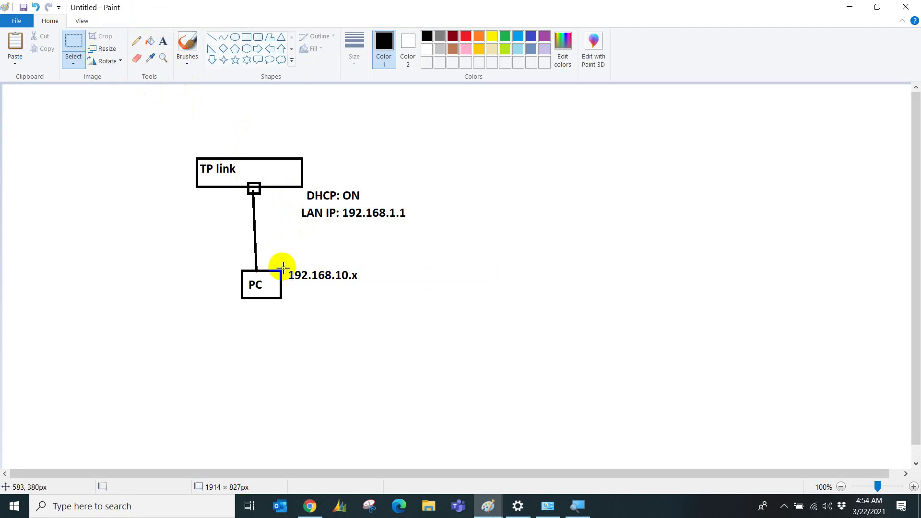
drag(288, 267, 363, 293)
key(Delete)
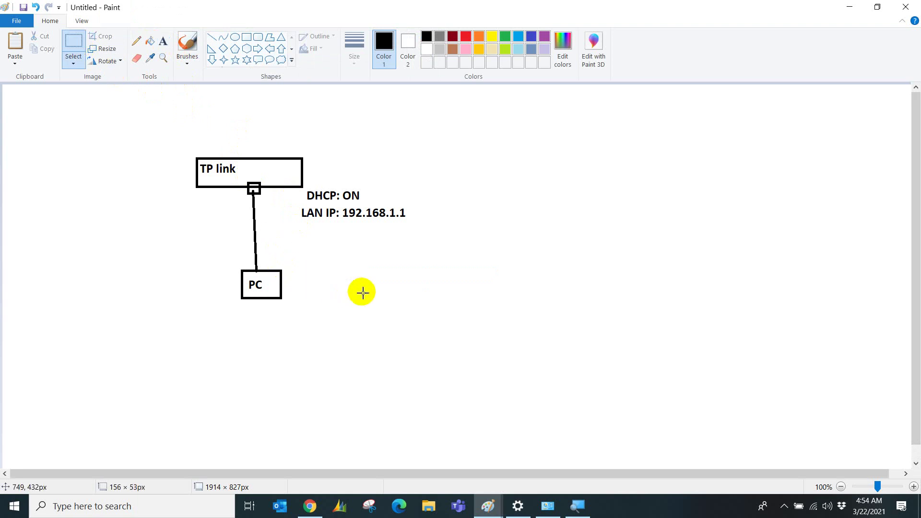
Write the new address 192.168.1.100 beside the PC box.
click(164, 40)
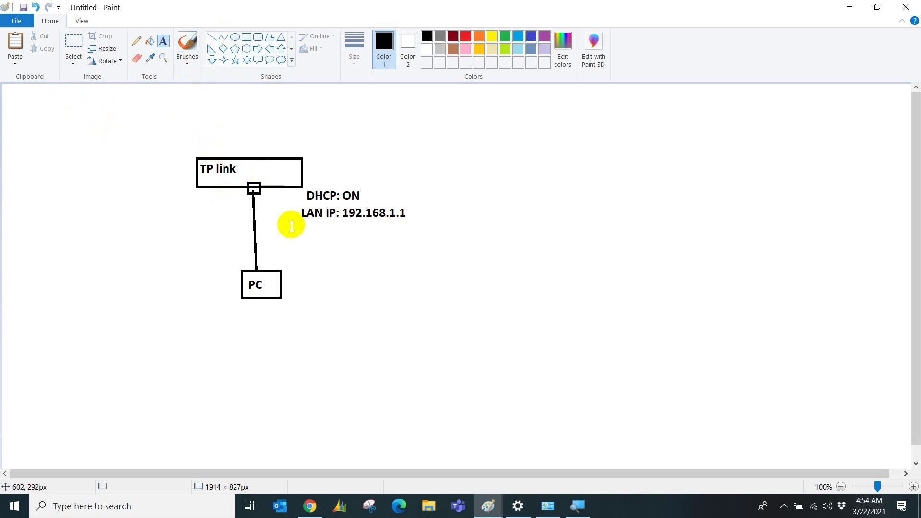
click(287, 269)
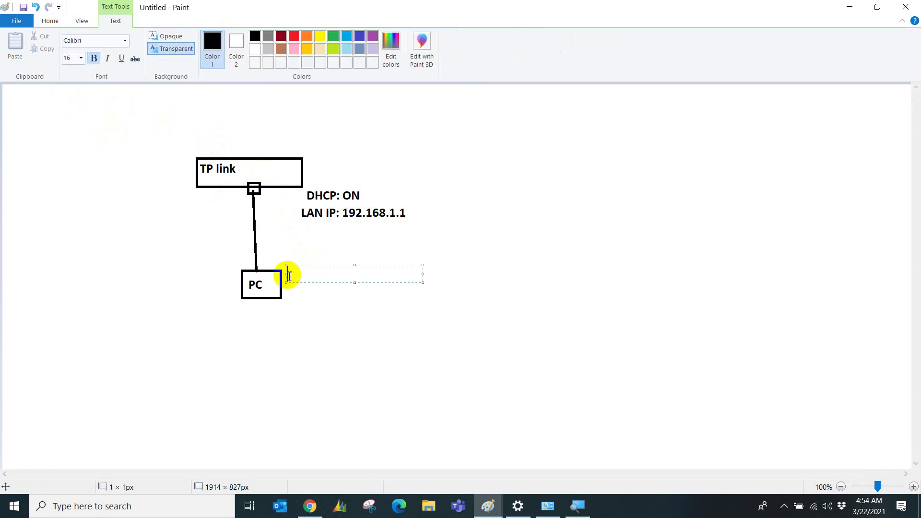
text(192.168.1.100)
click(309, 309)
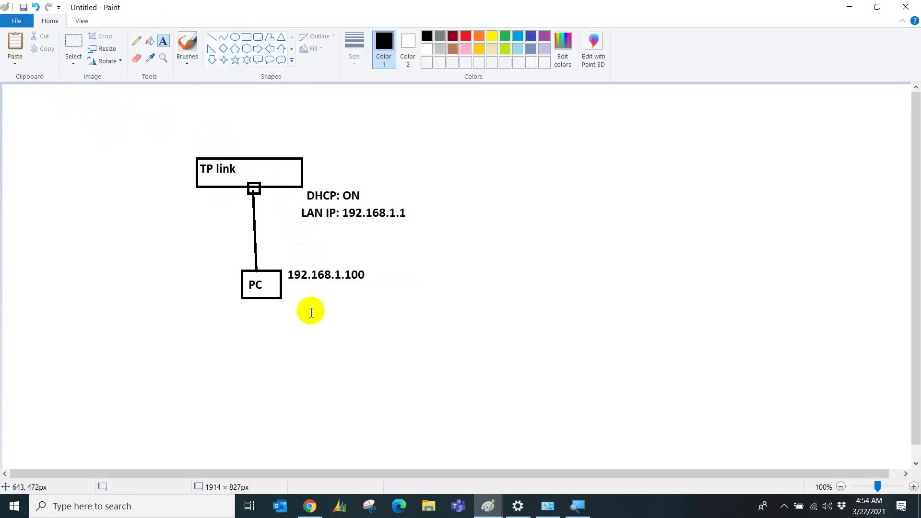
click(16, 508)
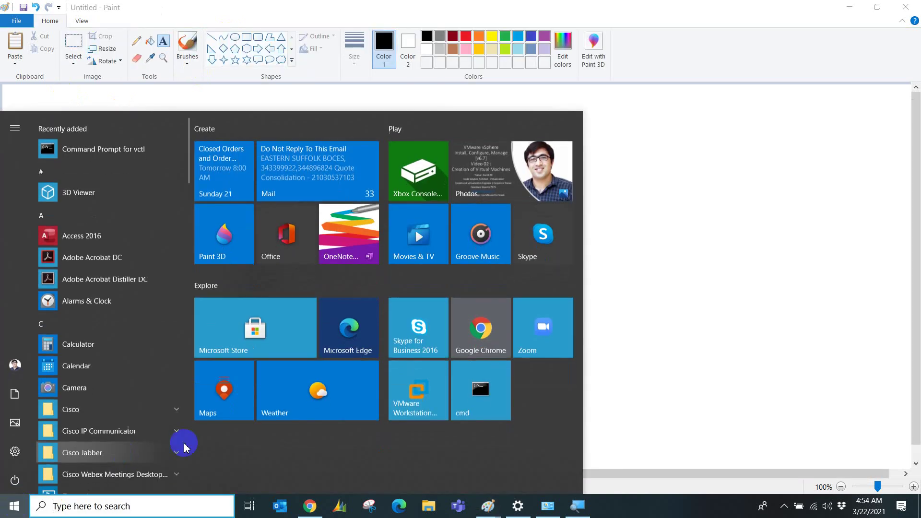
Ping 192.168.1.1 in Command Prompt, getting 4 of 4 replies with 0% loss.
click(467, 391)
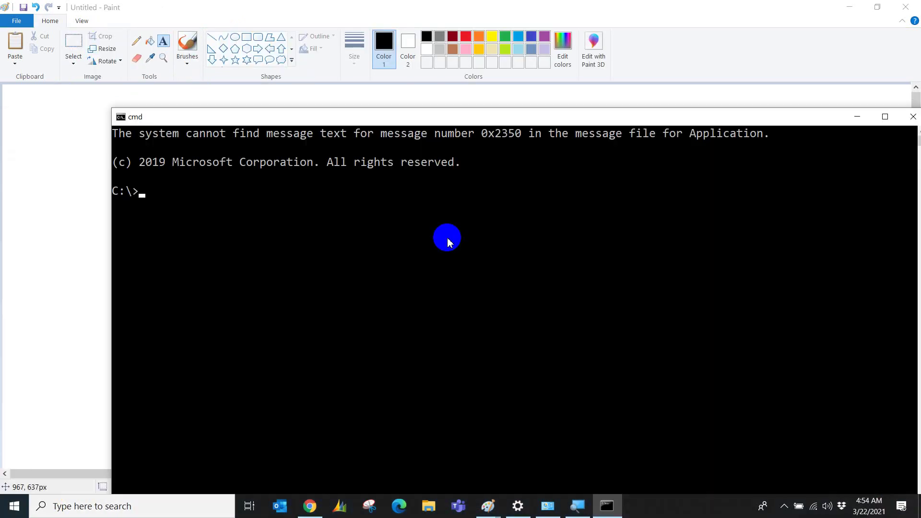
text(ping 192.168.1.1)
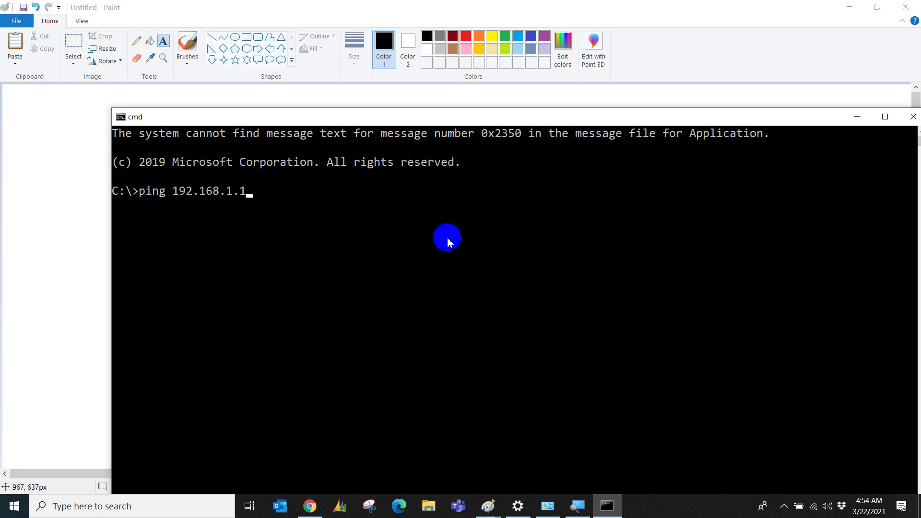
key(Return)
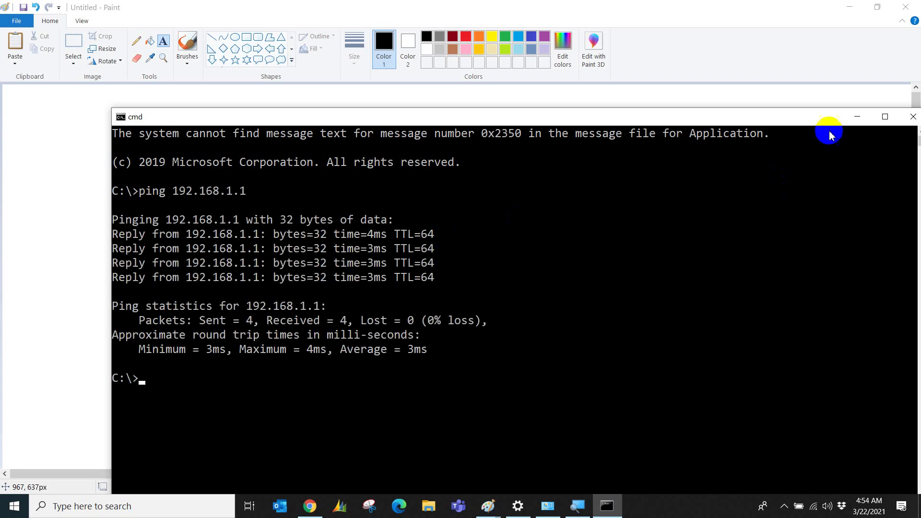
click(912, 116)
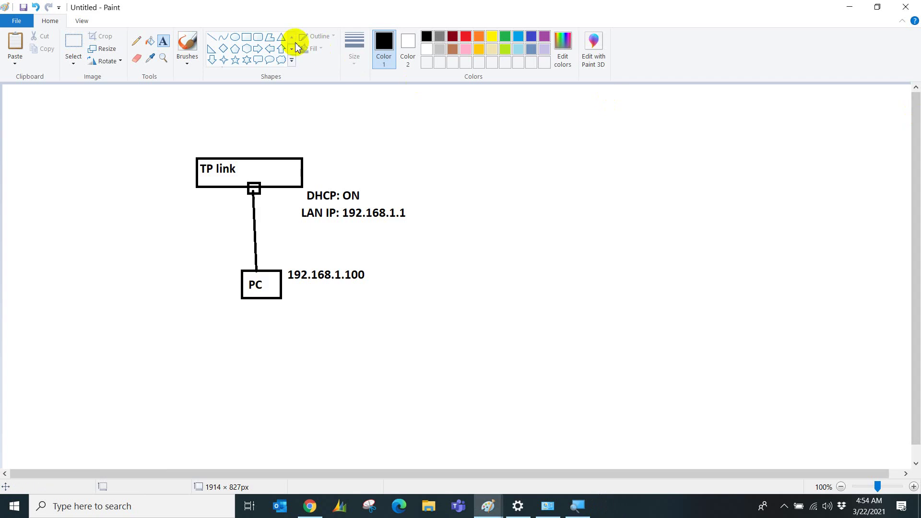
click(293, 318)
text(open)
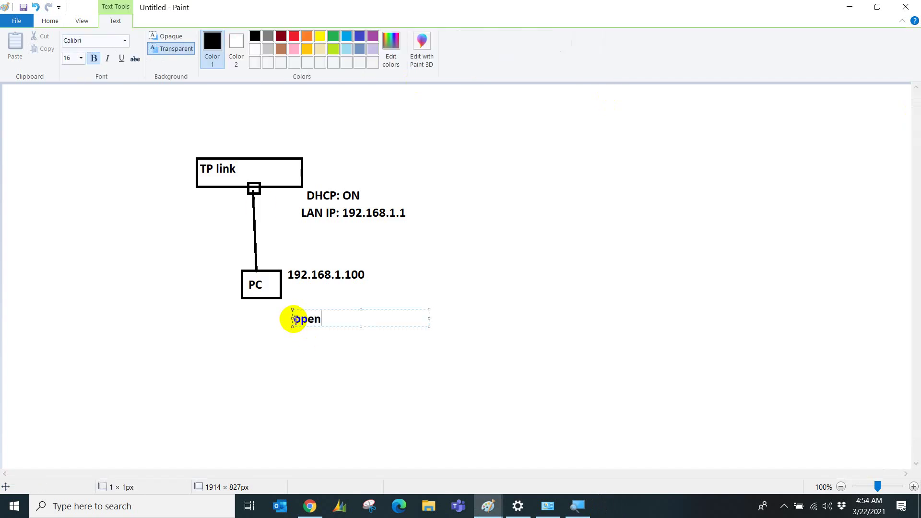
text( internet ber)
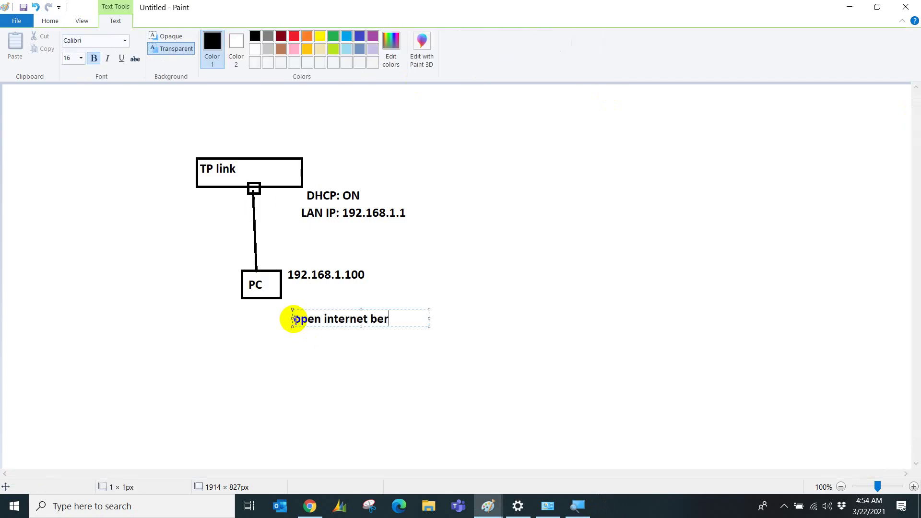
key(BackSpace)
key(BackSpace)
text(rowser)
key(Return)
text(http)
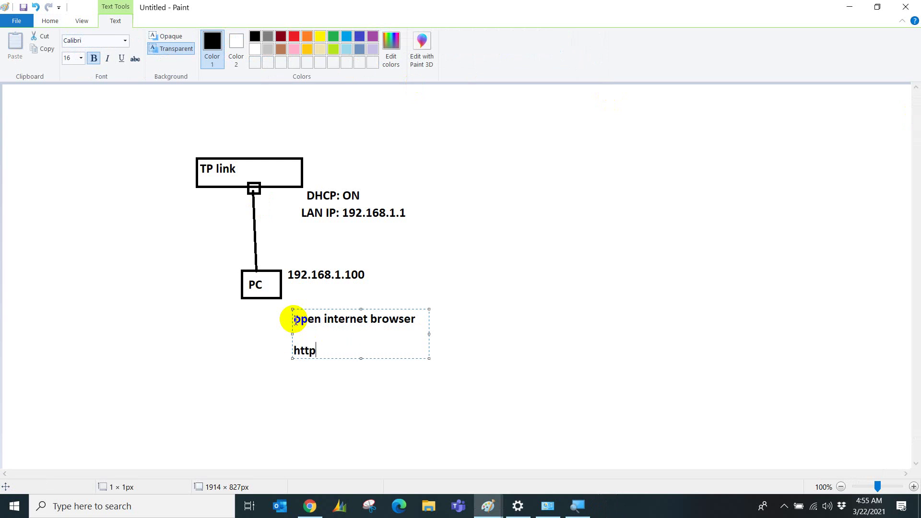
text(://192.168.)
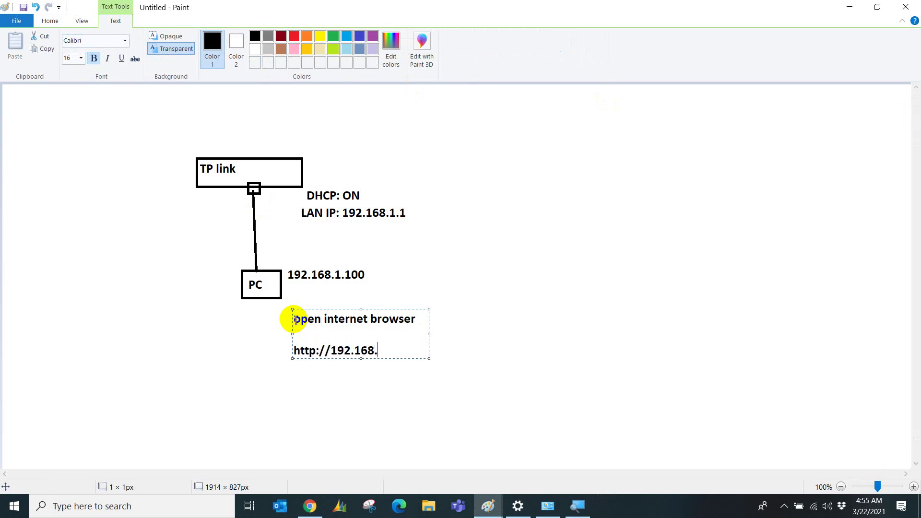
text(1.1)
key(Return)
text(username:)
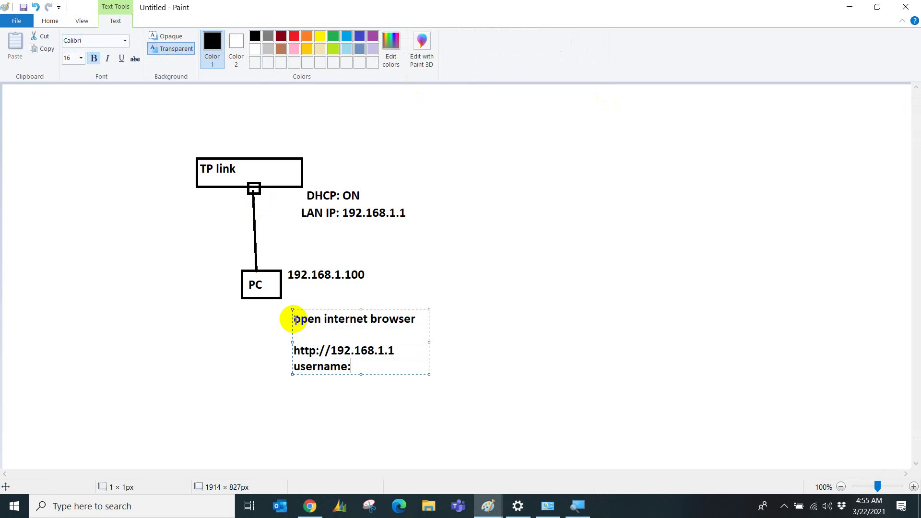
key(Return)
text(pa)
text(d:)
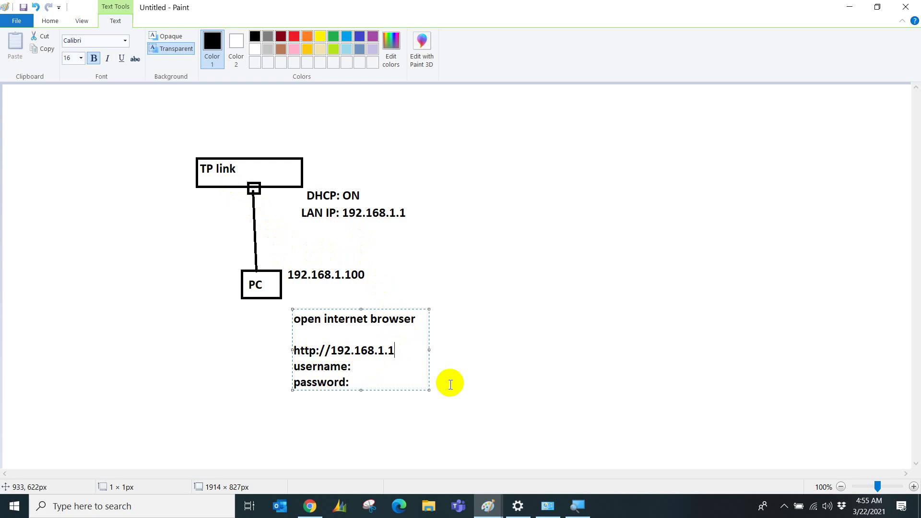
key(BackSpace)
key(BackSpace)
key(BackSpace)
key(BackSpace)
key(BackSpace)
key(BackSpace)
key(BackSpace)
key(BackSpace)
key(BackSpace)
key(BackSpace)
key(BackSpace)
key(BackSpace)
key(BackSpace)
key(BackSpace)
key(BackSpace)
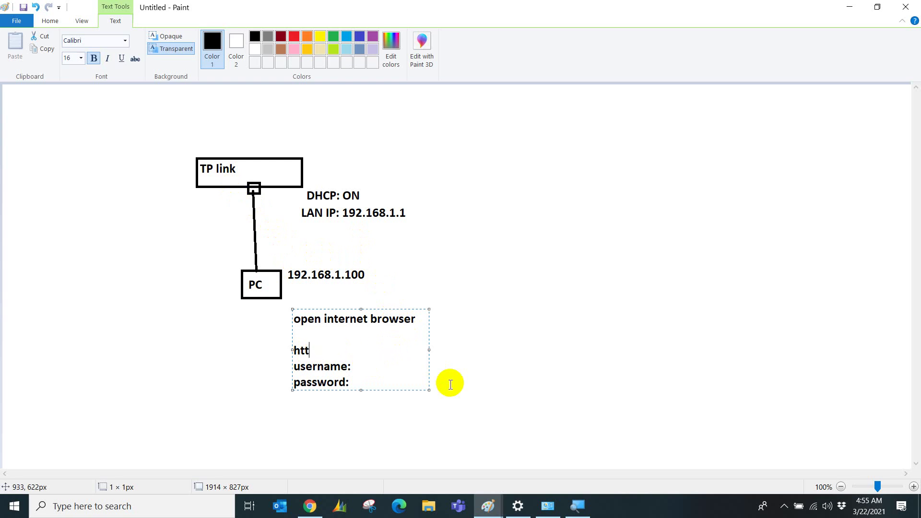
text(ps://192.168.1.1:44)
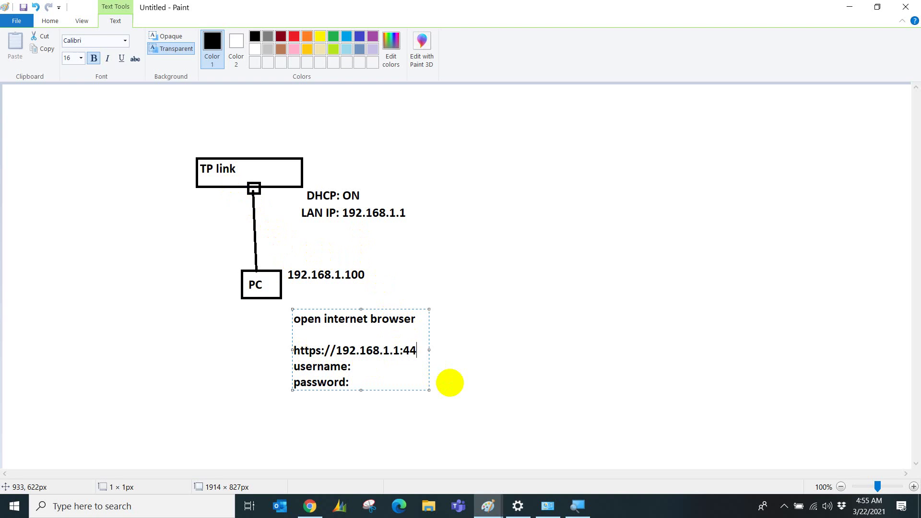
text(44)
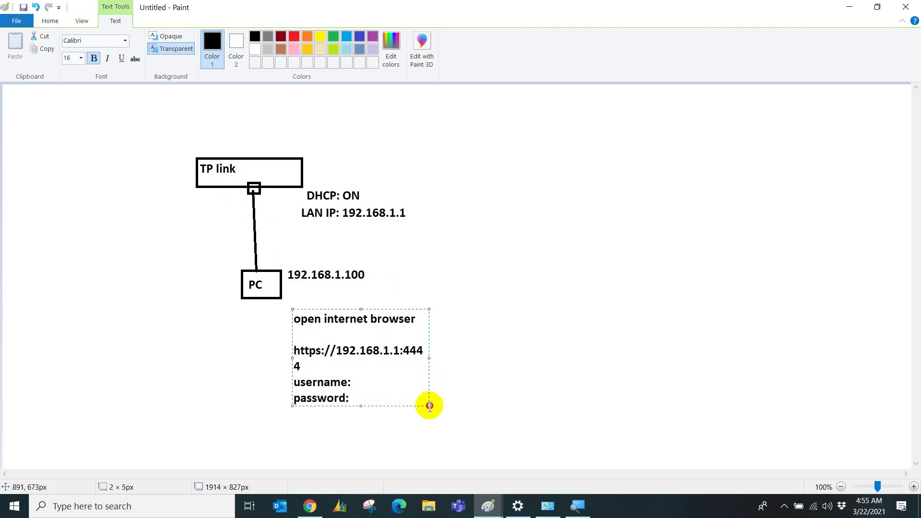
click(430, 408)
key(ctrl+z)
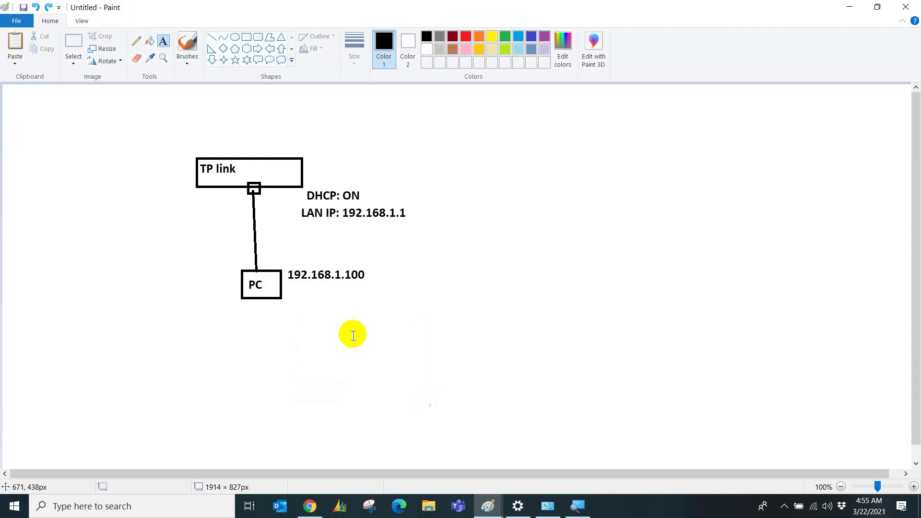
click(293, 314)
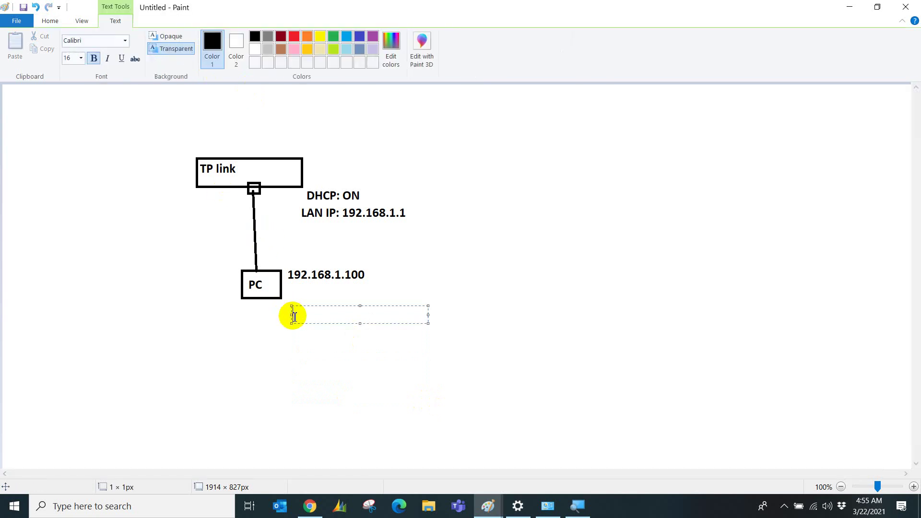
text(https://192.168.1.1)
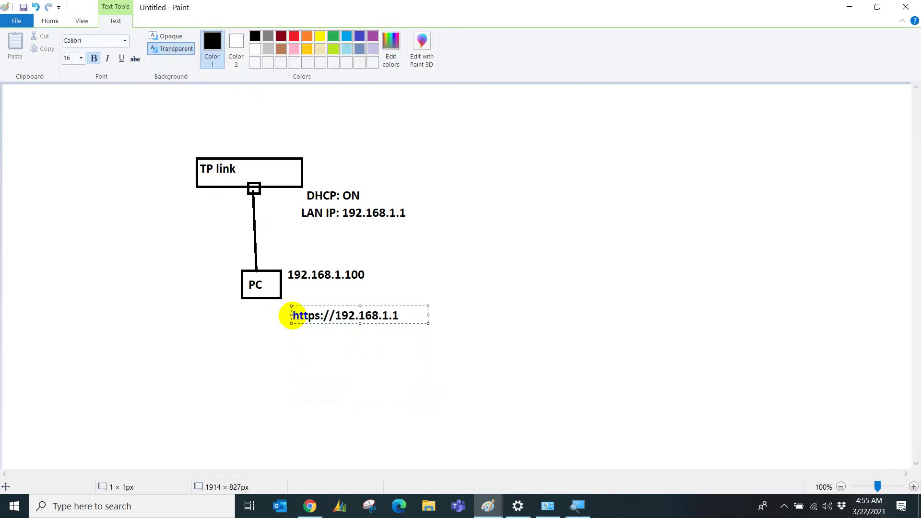
text(:4444)
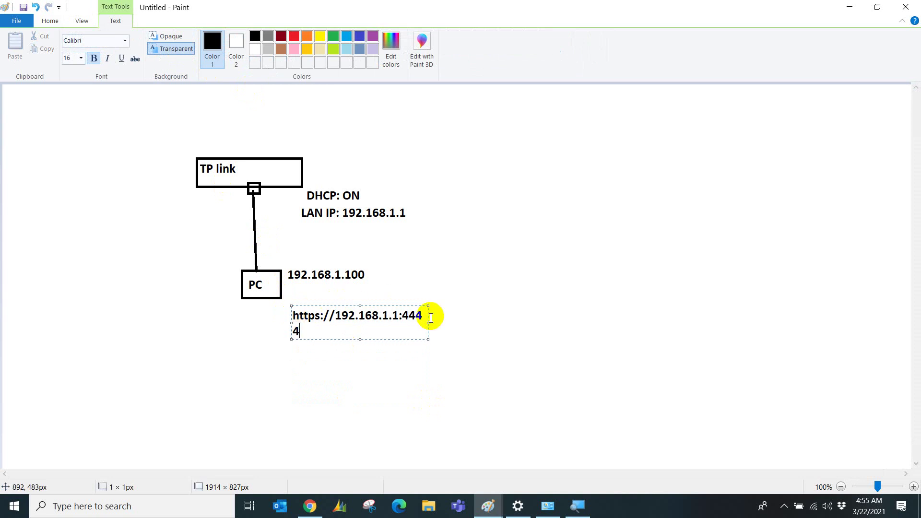
drag(428, 306, 512, 305)
key(Return)
text(usern)
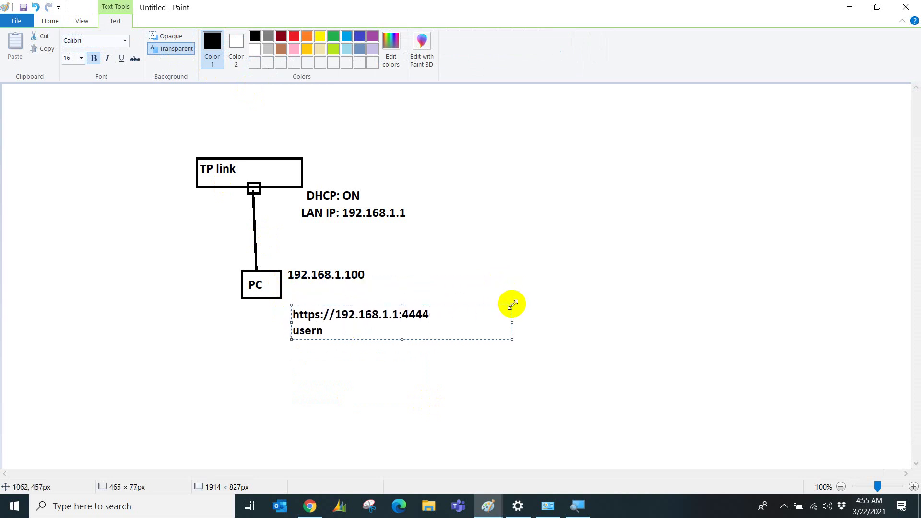
text(ame:)
key(Return)
text(password:)
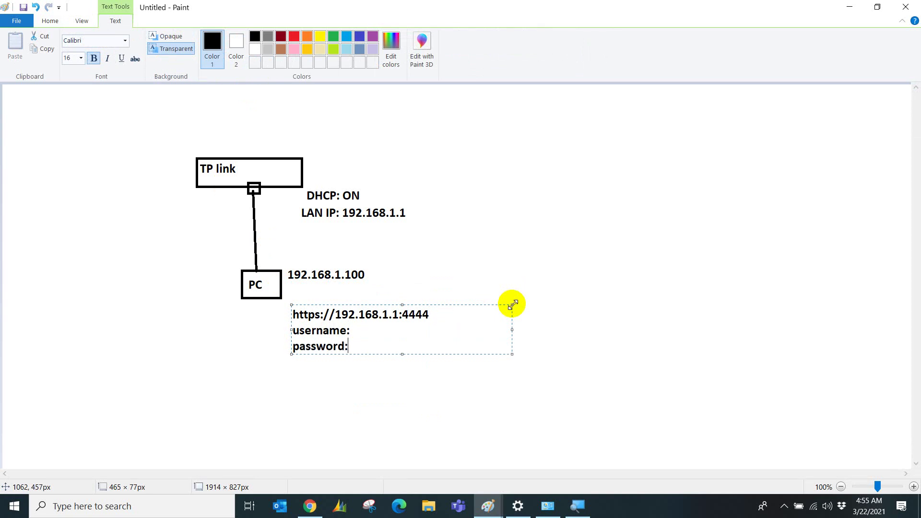
click(446, 308)
key(BackSpace)
key(BackSpace)
key(BackSpace)
key(BackSpace)
key(BackSpace)
key(Left)
key(Left)
key(Left)
key(Left)
key(Left)
key(Left)
key(Left)
key(Left)
key(Left)
key(Left)
key(Left)
key(Left)
key(Left)
key(Left)
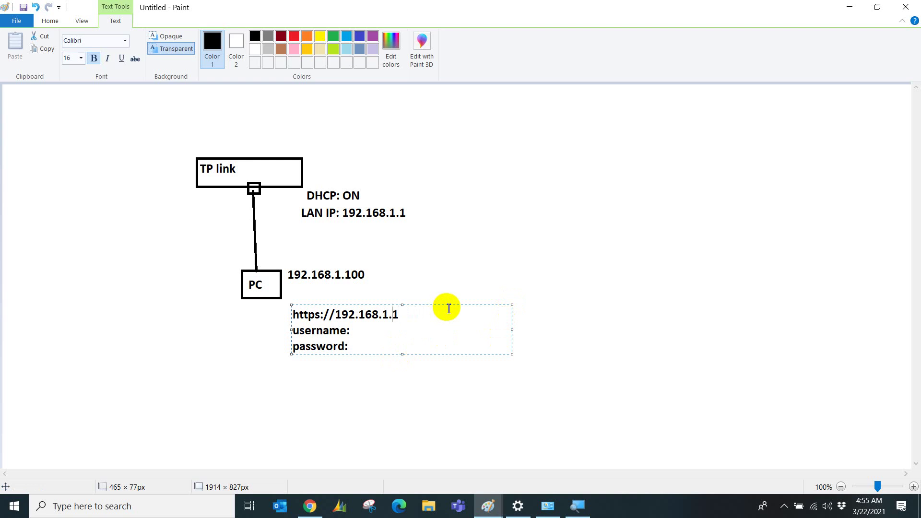
key(Right)
key(BackSpace)
click(411, 330)
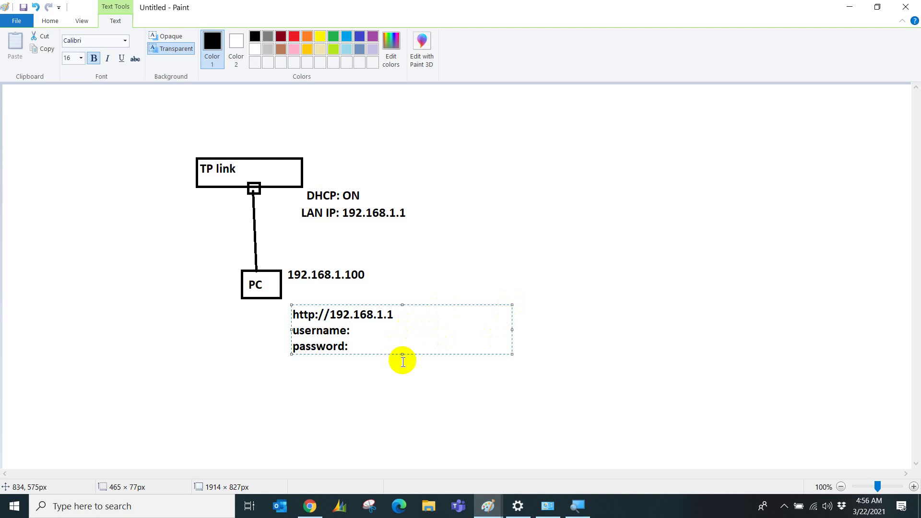
click(395, 398)
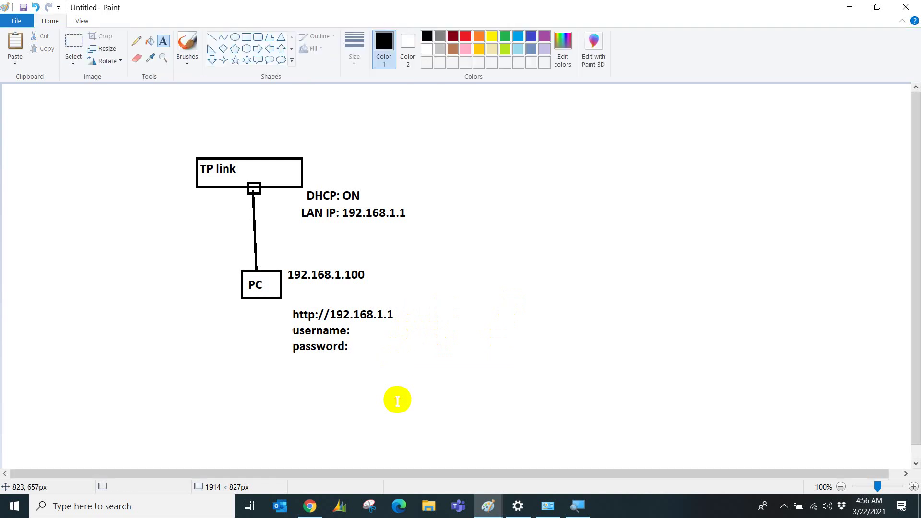
Load 192.168.1.1 in Chrome's failed tab and enter the router username at sign-in.
click(310, 506)
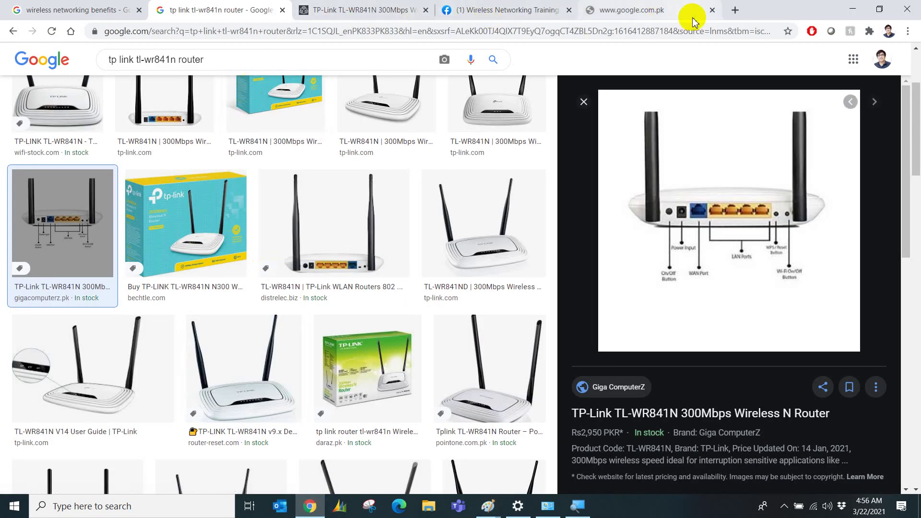
click(701, 30)
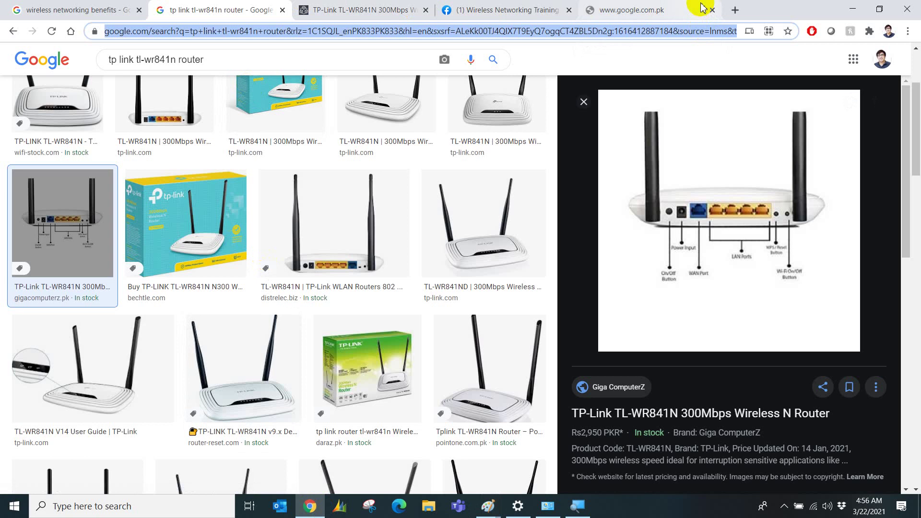
click(679, 10)
click(646, 32)
text(192.168.1.1)
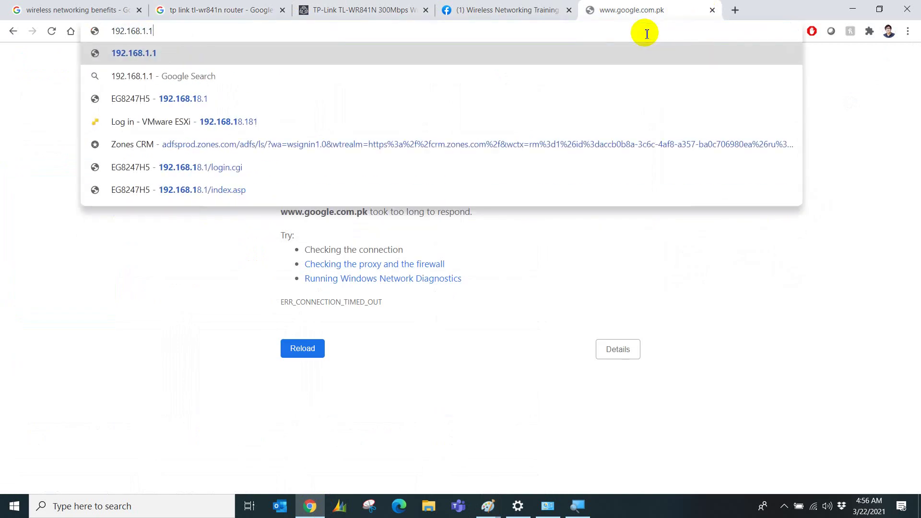
key(Return)
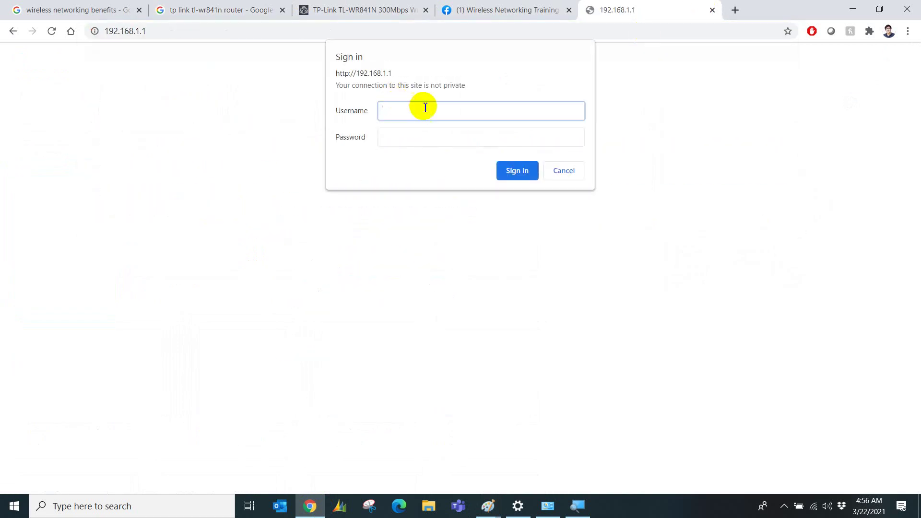
text(admin)
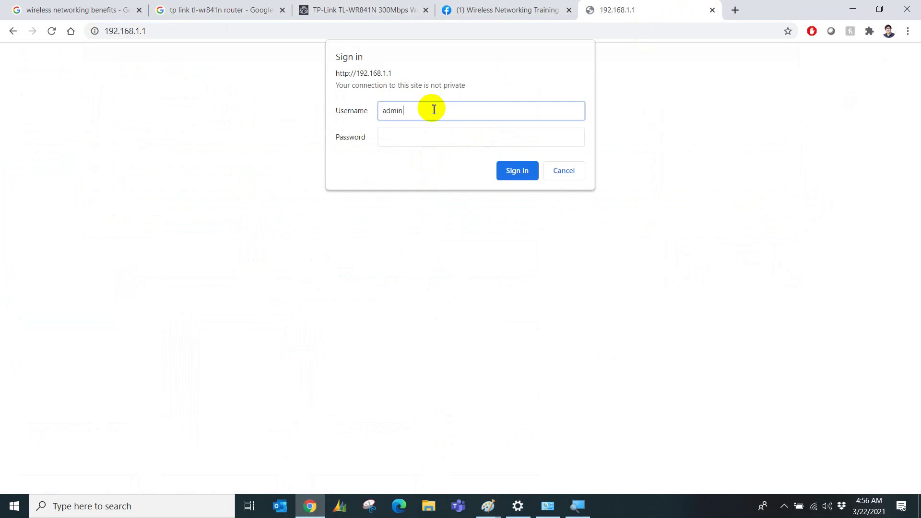
key(Tab)
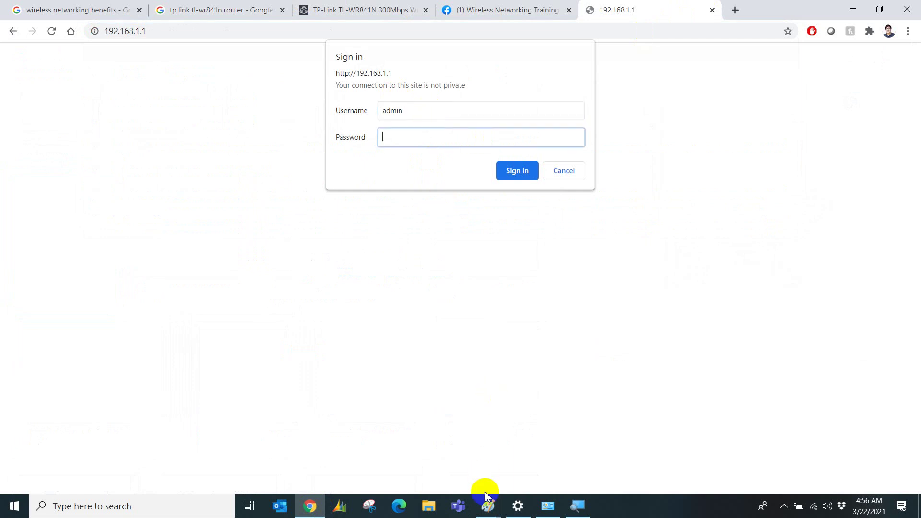
click(489, 508)
Write the router's default username and password after the username: and password: labels.
click(524, 461)
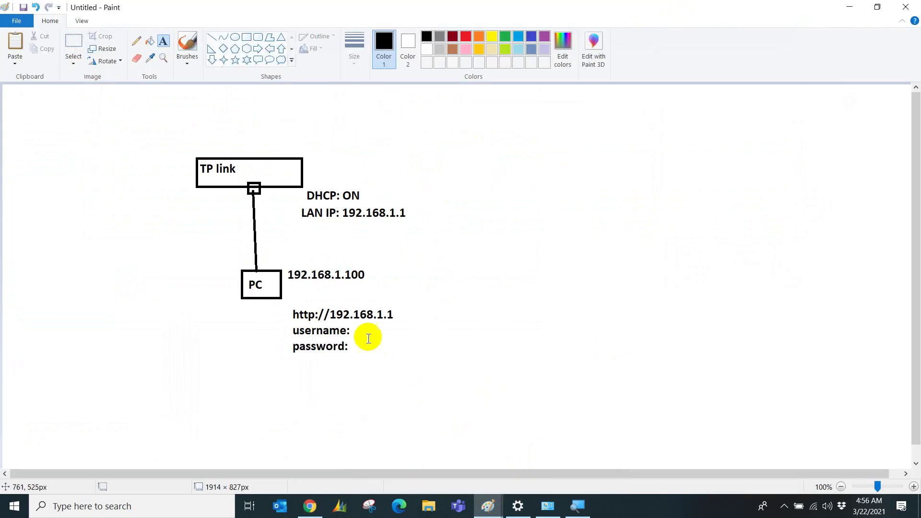
click(352, 330)
text(admin)
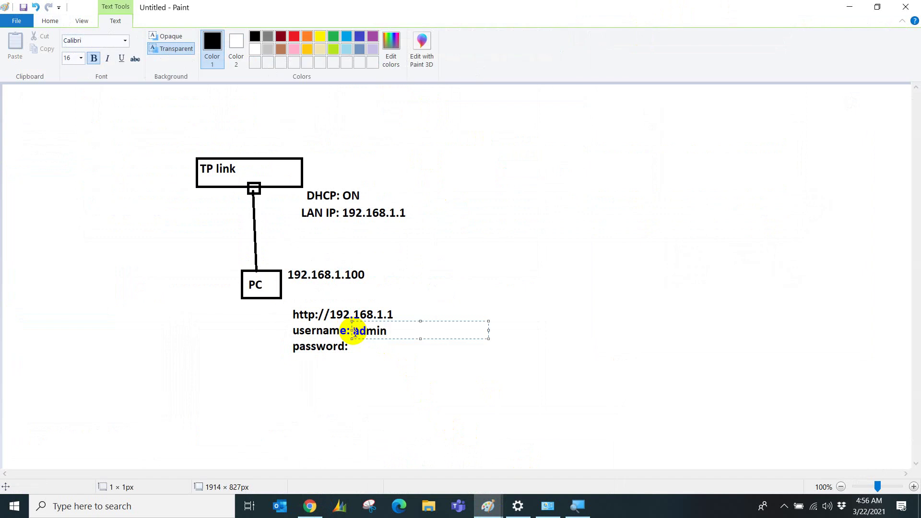
key(Return)
text(admin)
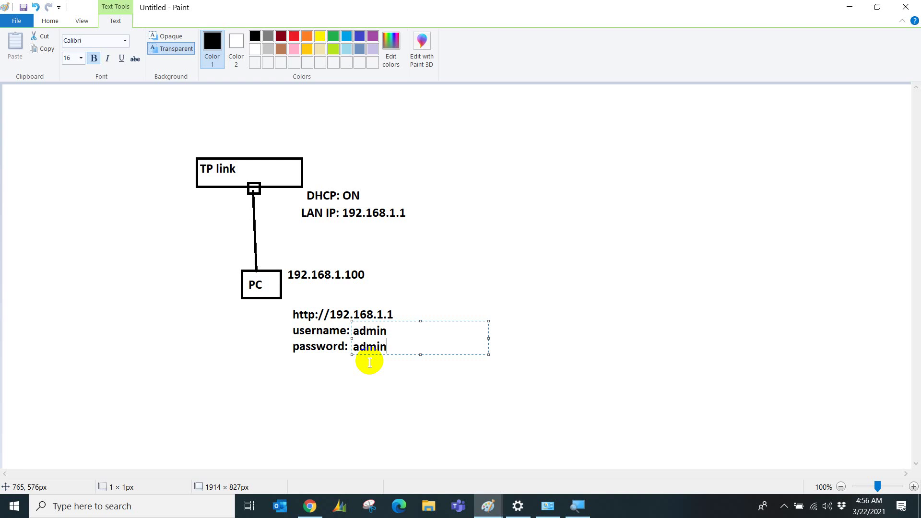
click(311, 429)
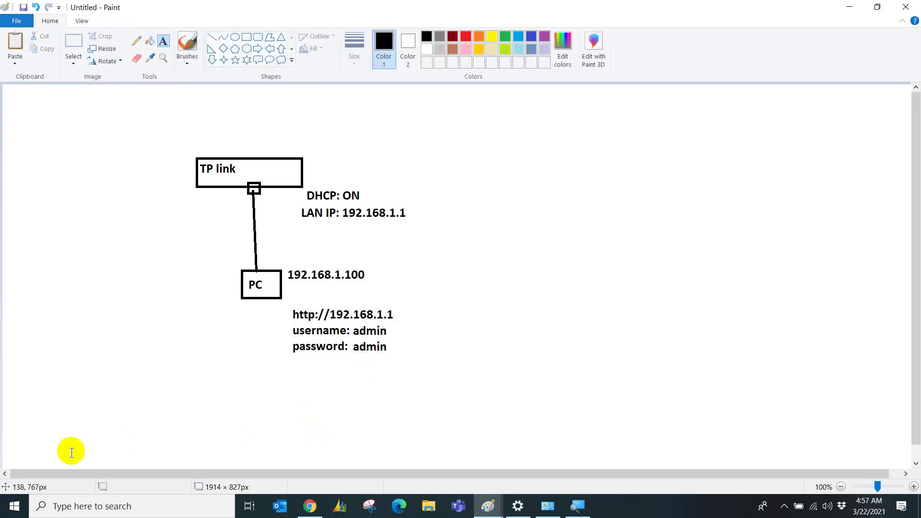
click(15, 506)
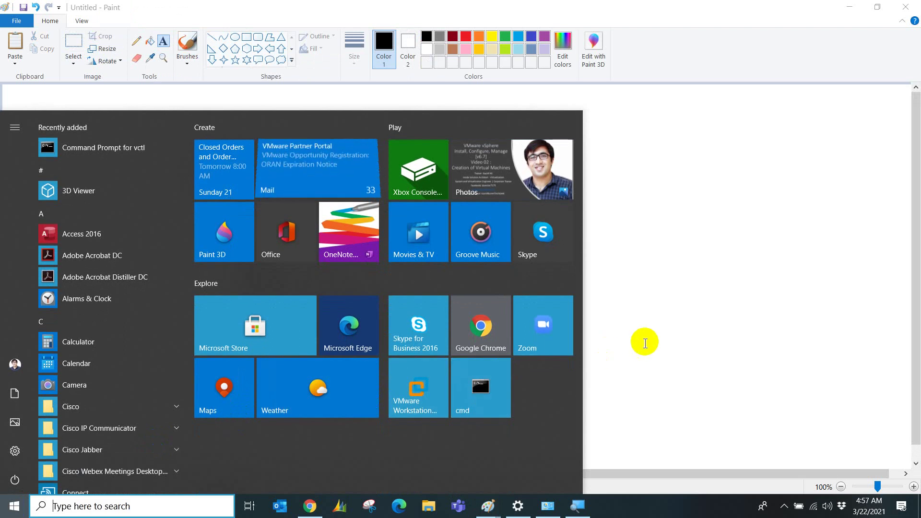
Ping the router at 192.168.1.1 from a new Command Prompt.
click(644, 336)
click(310, 506)
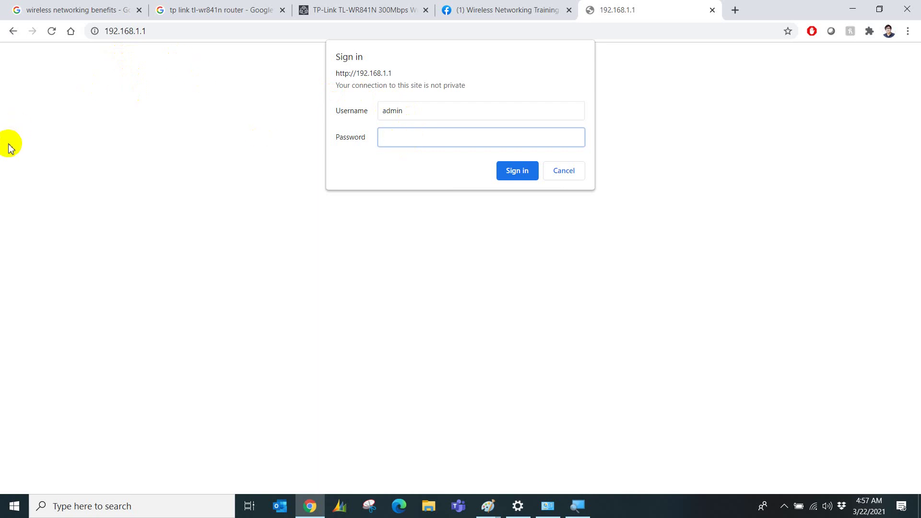
click(5, 504)
click(480, 387)
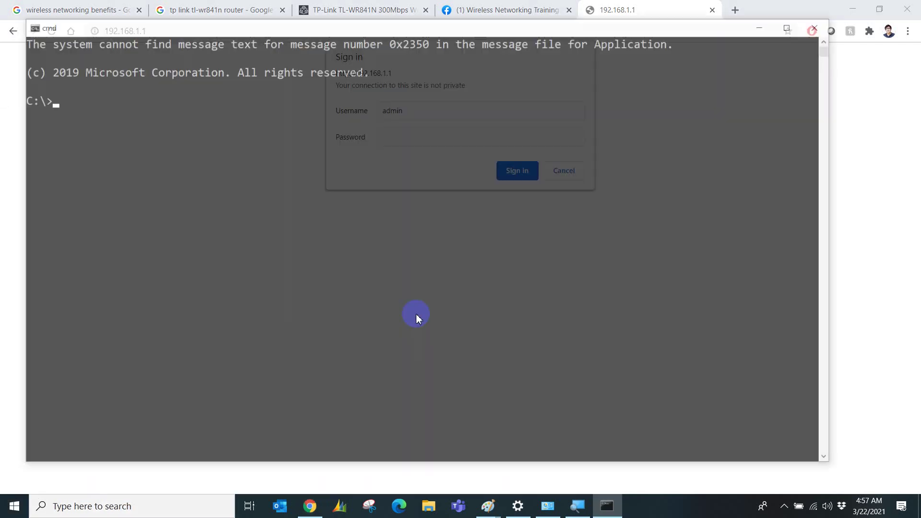
text(ping 192168.)
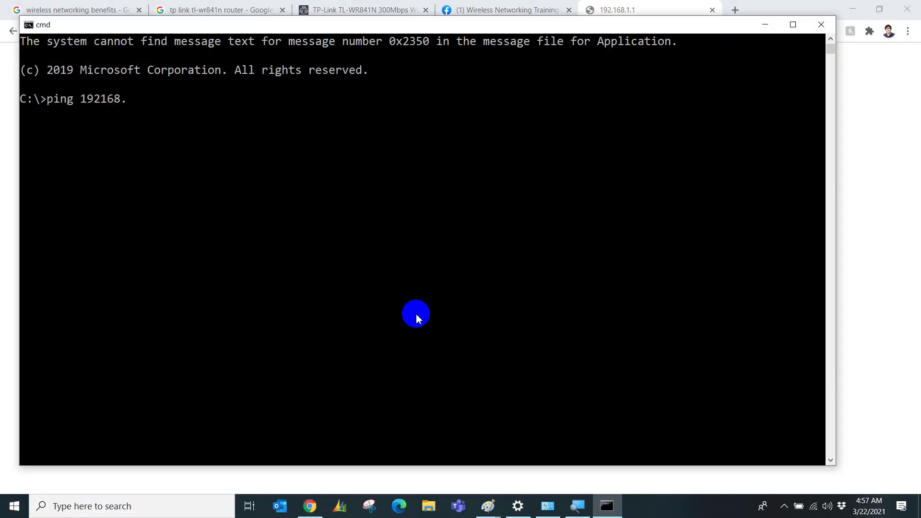
key(BackSpace)
key(BackSpace)
key(BackSpace)
key(BackSpace)
text(.168.1.1)
key(Return)
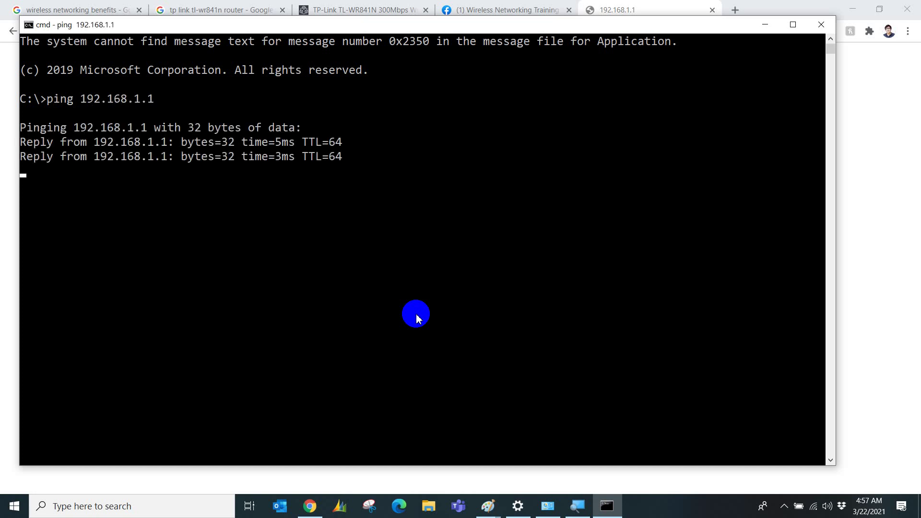
text(arp -a)
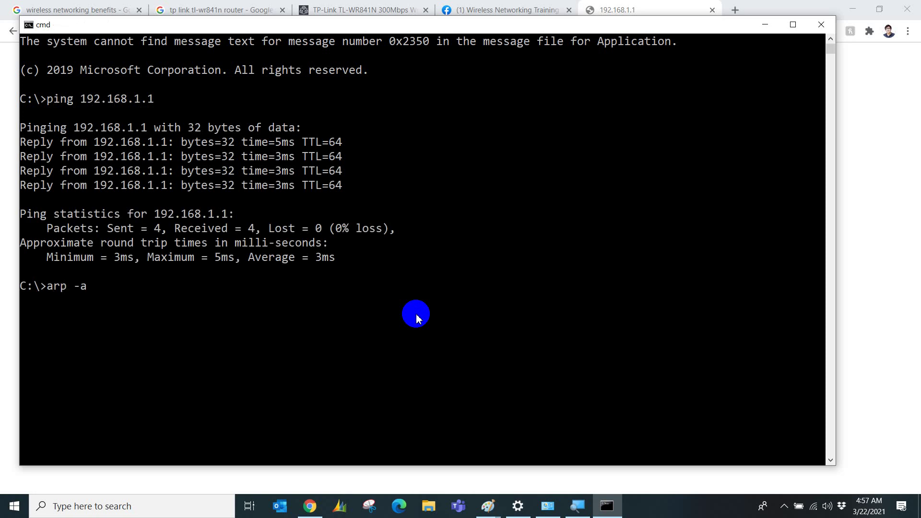
key(Return)
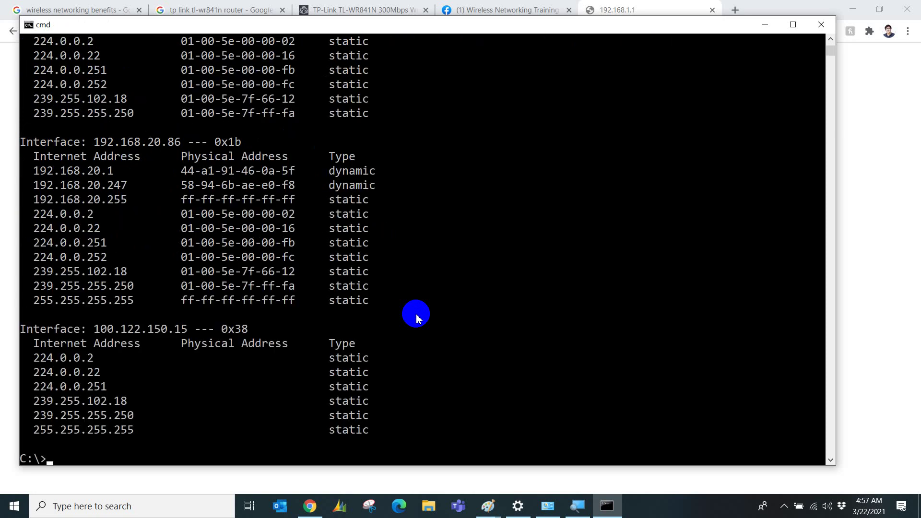
scroll(184, 258, up, 2)
scroll(184, 258, up, 4)
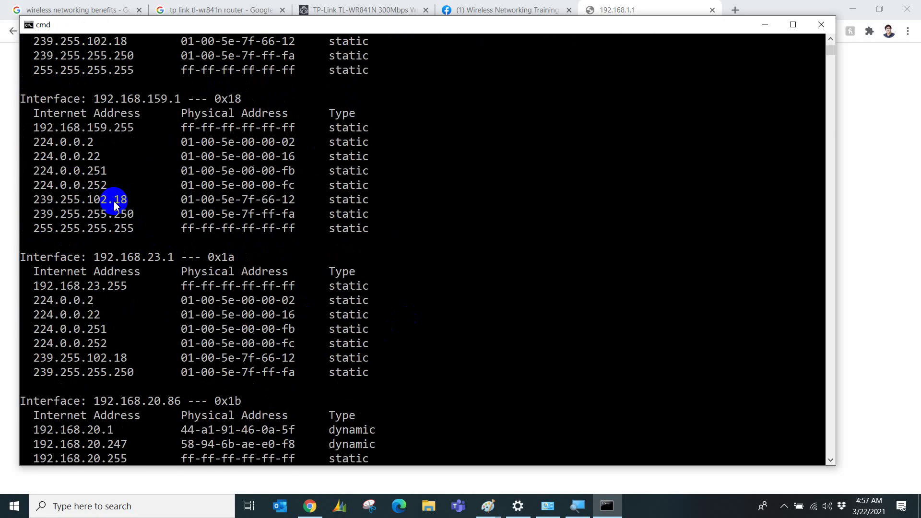
scroll(69, 158, up, 4)
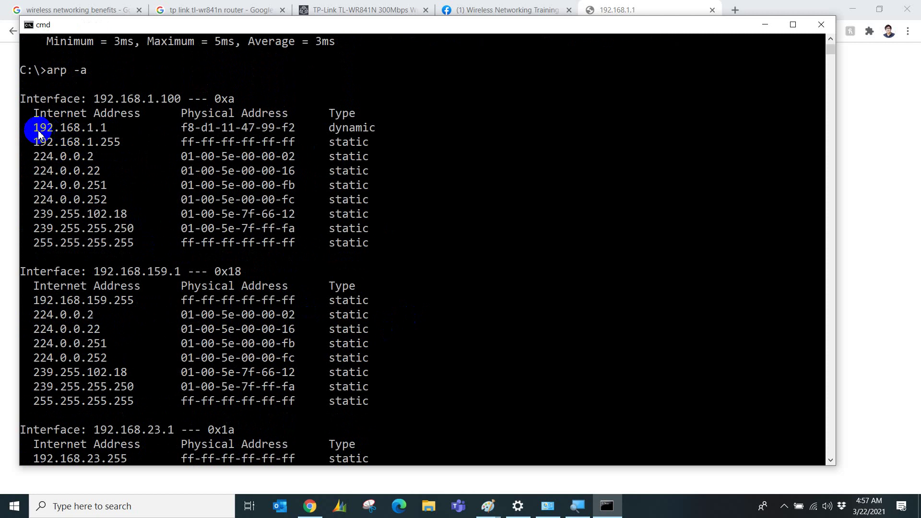
drag(38, 130, 108, 128)
click(185, 129)
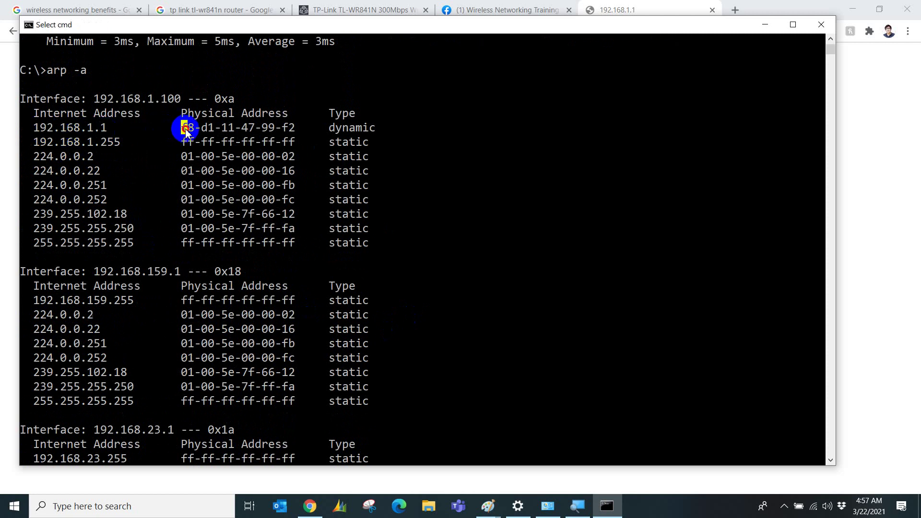
drag(185, 129, 269, 134)
right_click(292, 133)
click(250, 131)
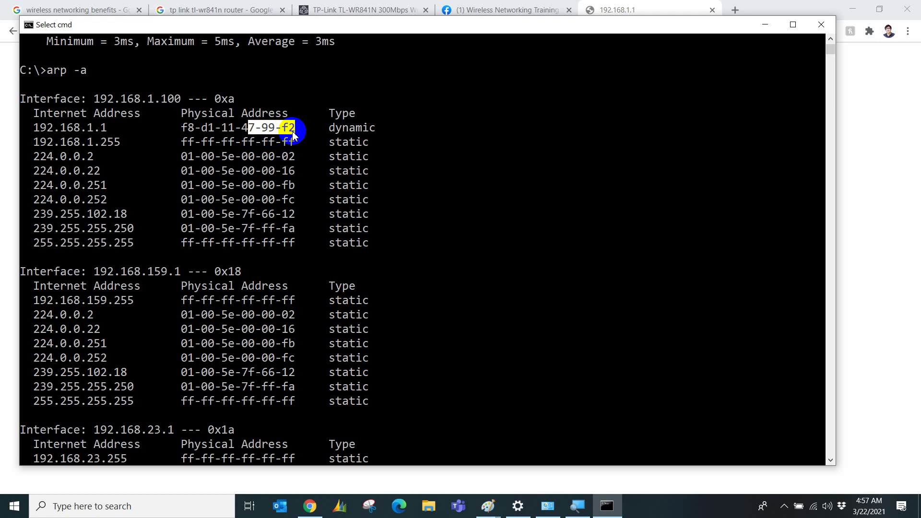
click(624, 10)
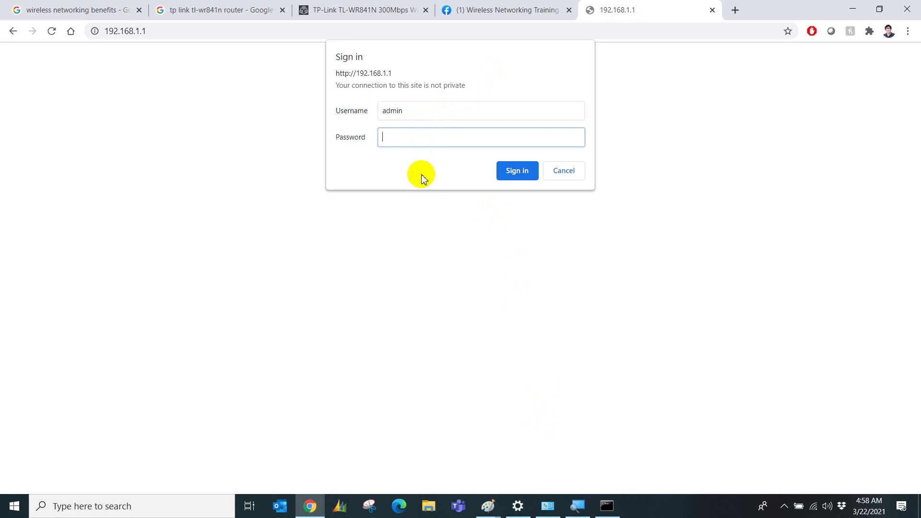
Sign in with the router password, then annotate the Status page's Firmware Version via Zoom sharing.
text(admin)
key(Return)
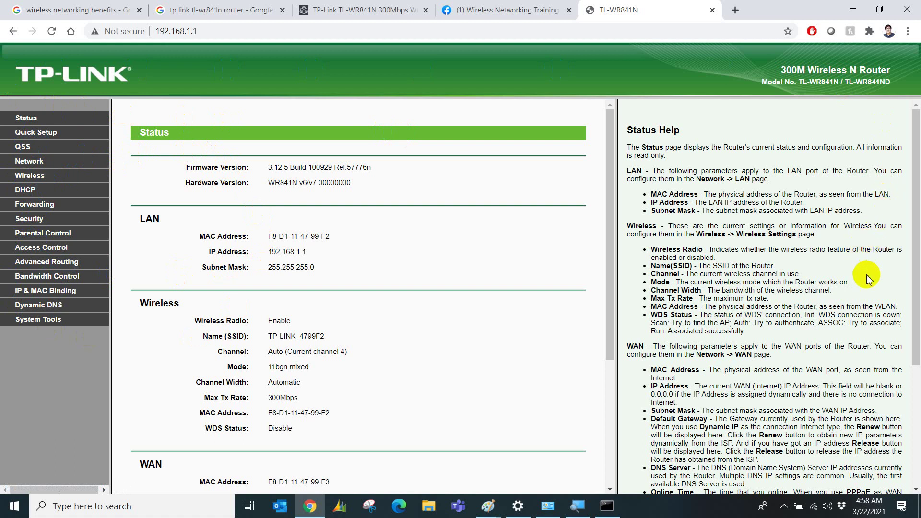
click(782, 511)
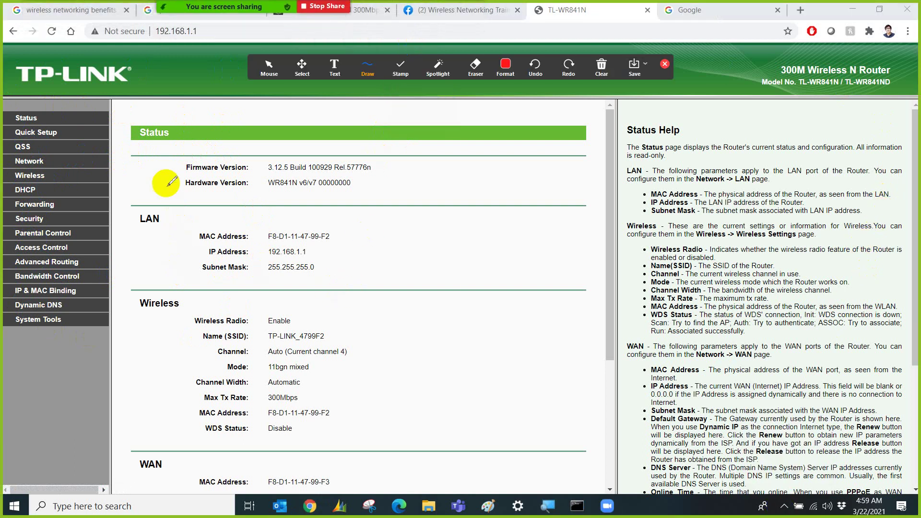
mouse_move(169, 164)
mouse_down()
mouse_move(210, 148)
mouse_move(377, 135)
mouse_move(309, 218)
mouse_move(151, 189)
mouse_move(163, 145)
mouse_up()
Circle the version details and underline the TP-LINK logo and the firmware and hardware versions.
drag(177, 162, 173, 163)
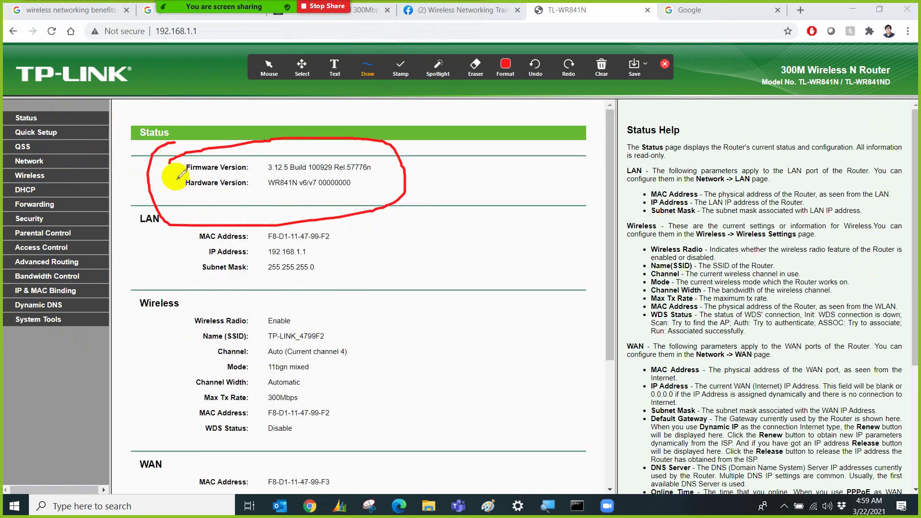
drag(24, 91, 115, 85)
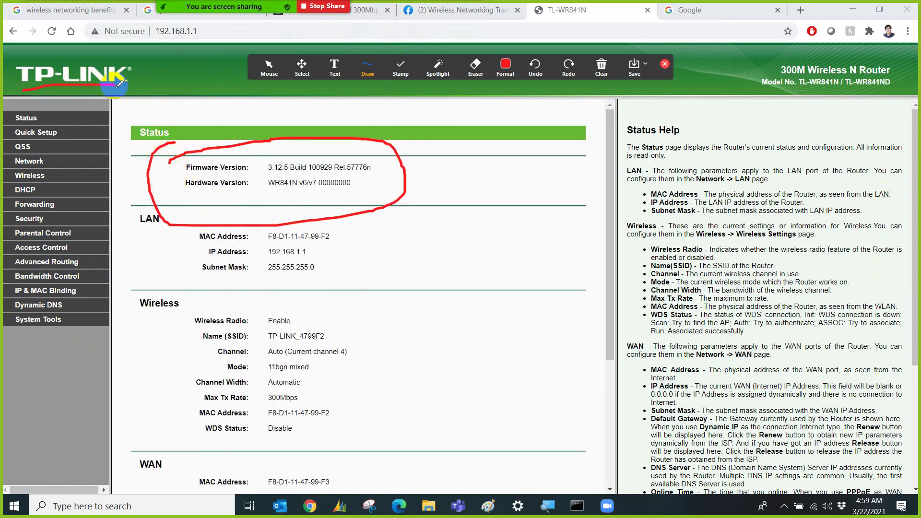
drag(189, 171, 239, 170)
drag(254, 173, 376, 178)
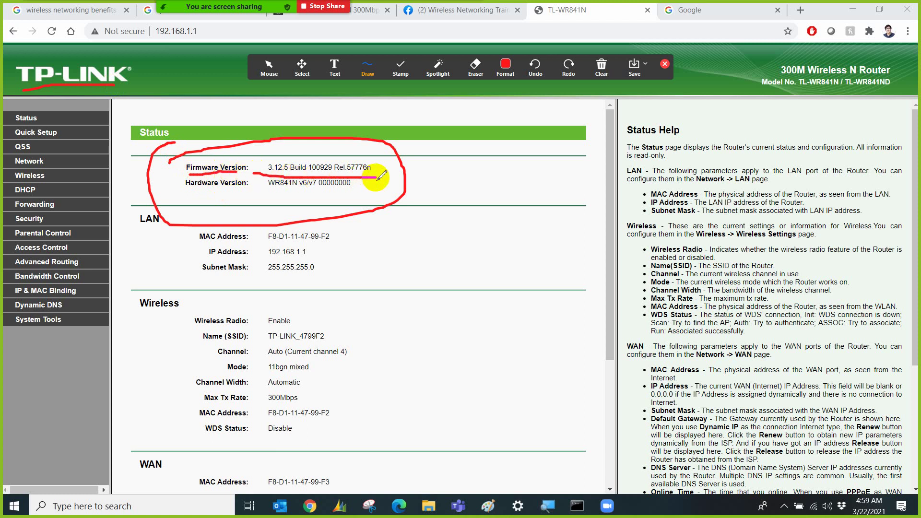
drag(376, 177, 377, 177)
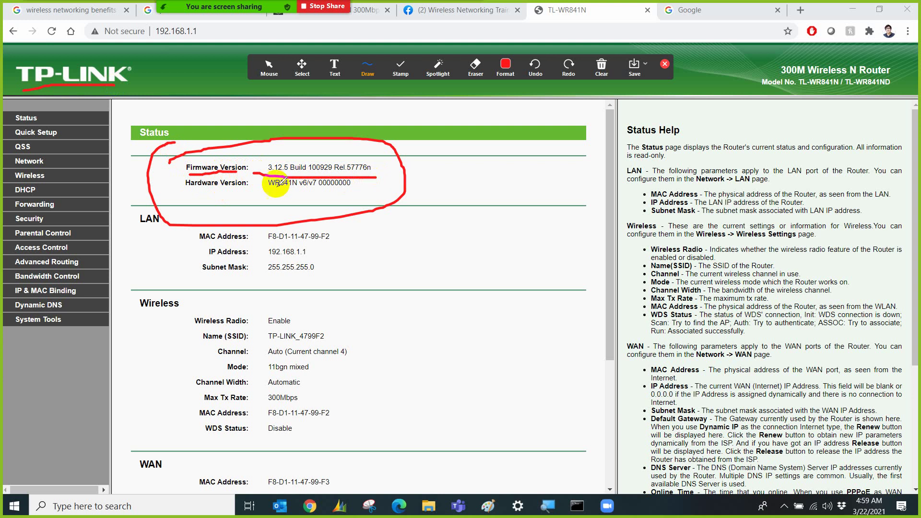
drag(260, 195, 342, 201)
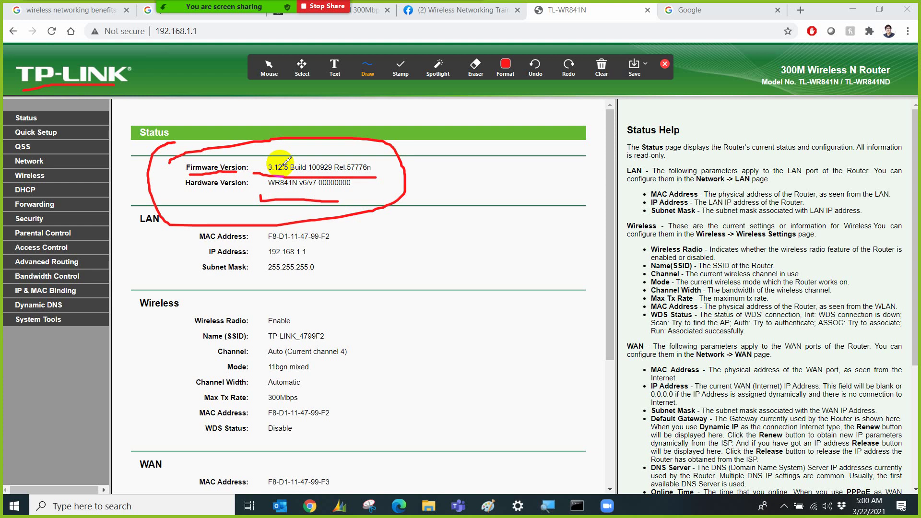
Clear all drawings and stop annotating the shared screen.
click(602, 67)
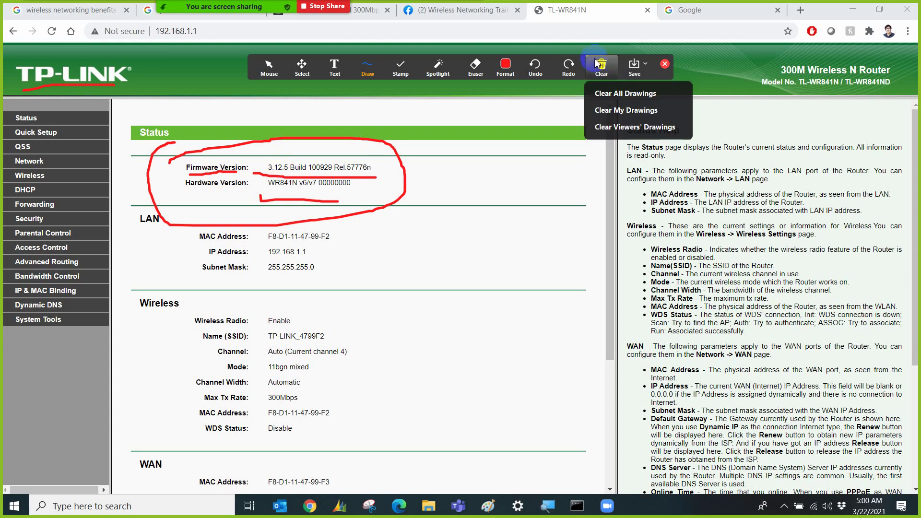
click(610, 94)
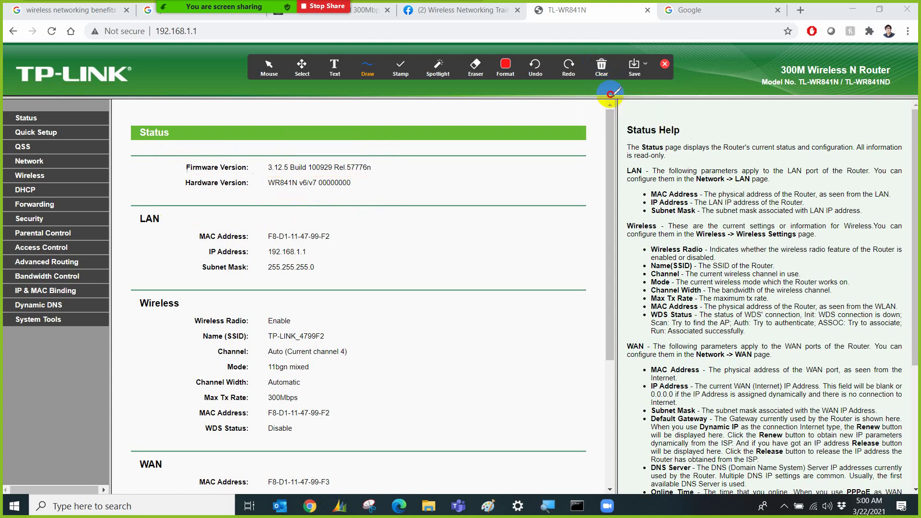
click(664, 64)
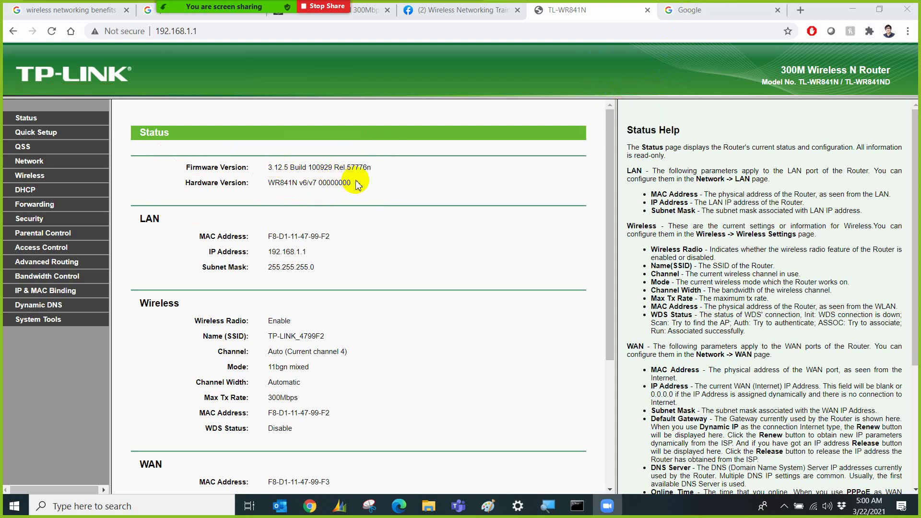
Copy the WR841N v6/v7 hardware version string into the Google search box after 'Tplink'.
drag(353, 183, 266, 184)
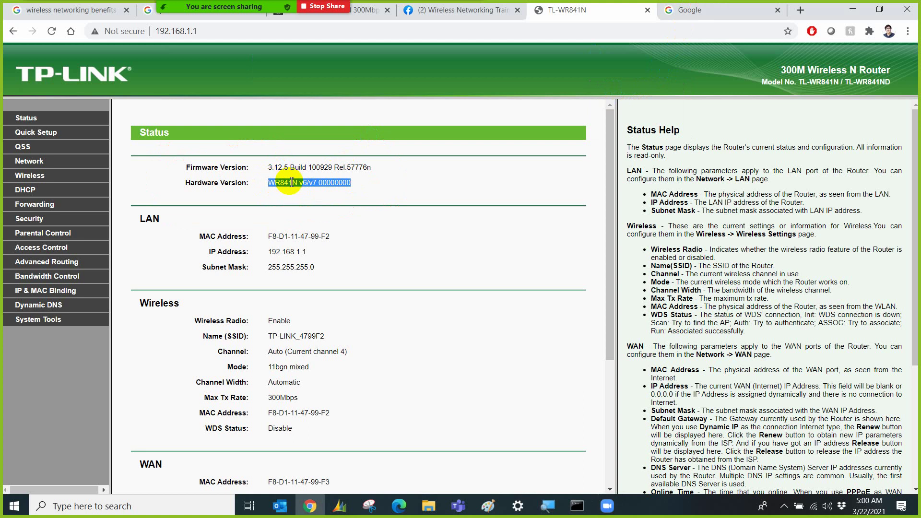
click(695, 18)
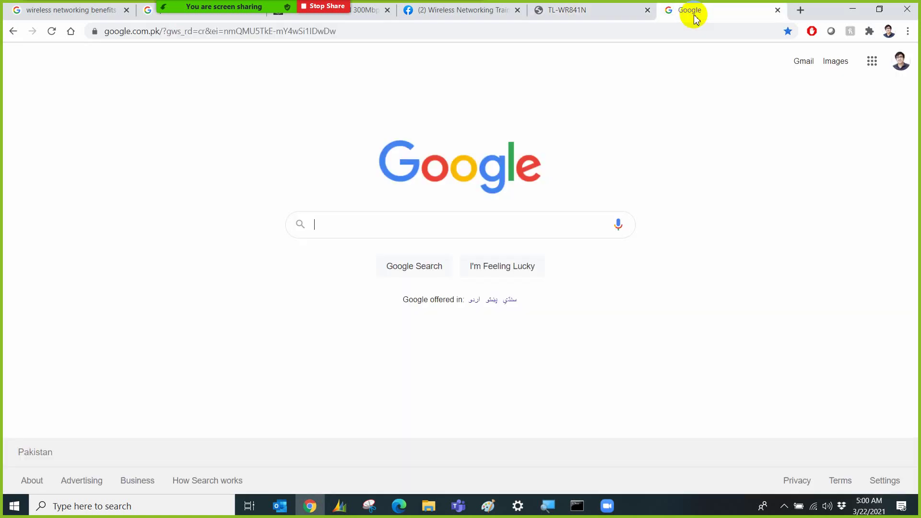
text(Tp)
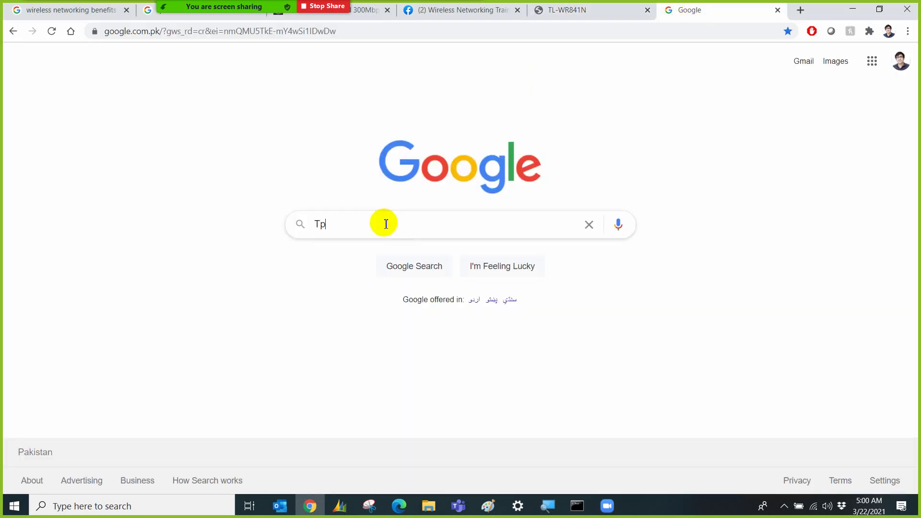
text(link)
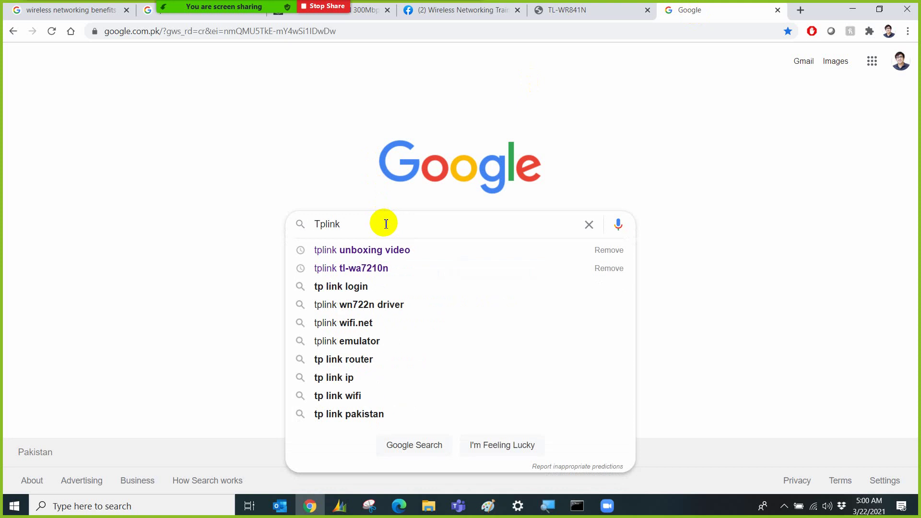
text( WR841N v)
key(BackSpace)
key(ctrl+v)
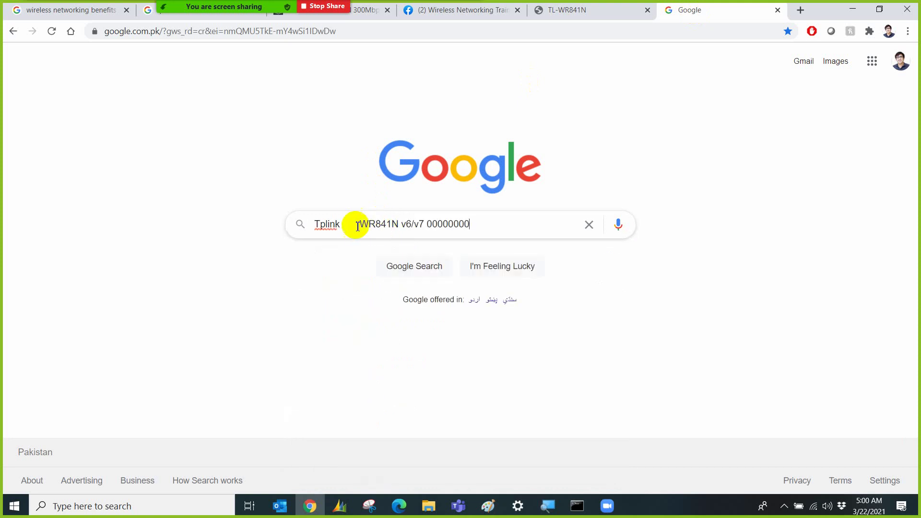
click(357, 226)
key(BackSpace)
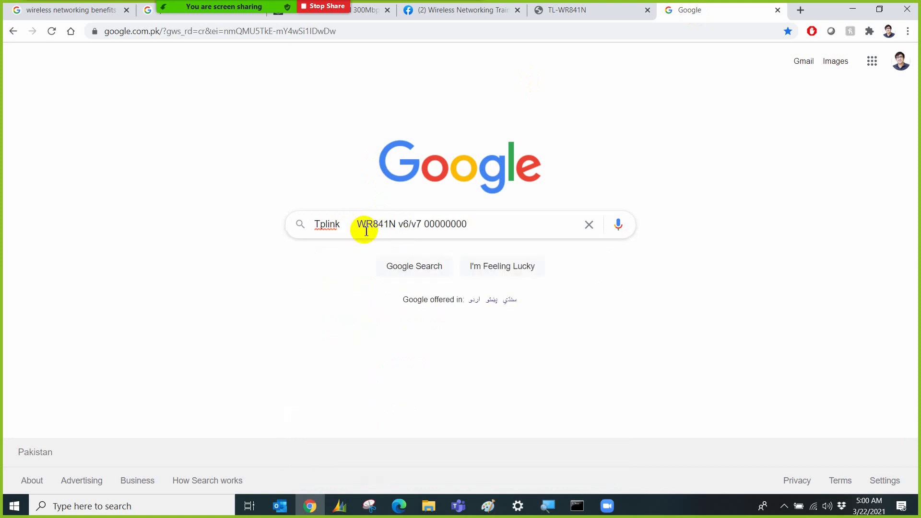
key(BackSpace)
key(BackSpace)
key(BackSpace)
Trim the trailing zeros, add 'firmware' and search for tp-link wr841n v6/v7 firmware.
click(423, 227)
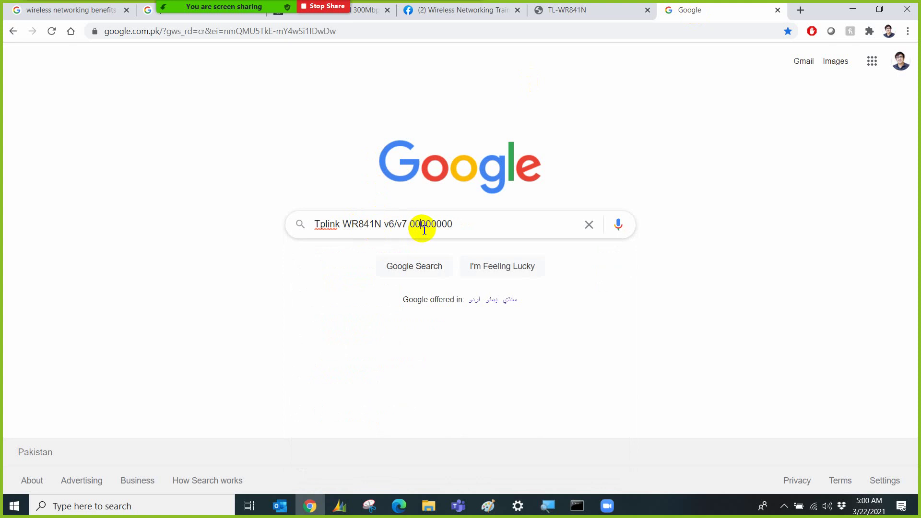
click(457, 228)
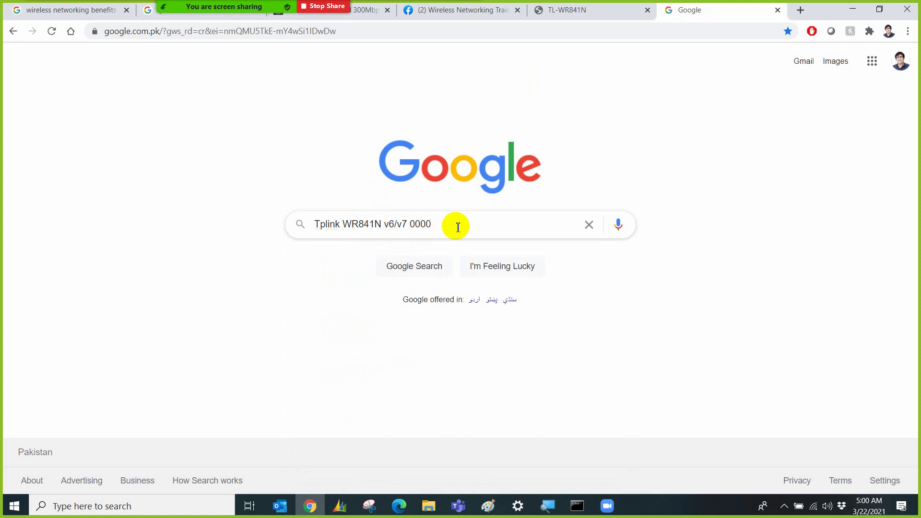
key(BackSpace)
text(firem)
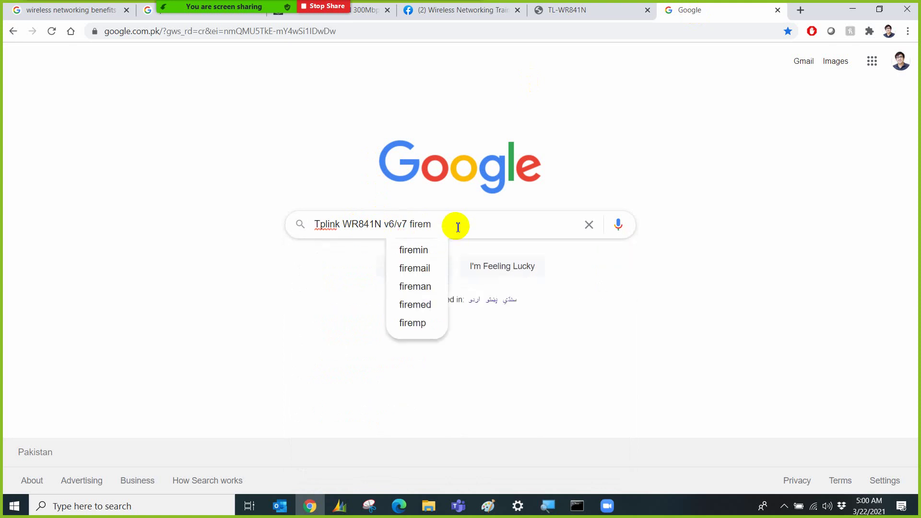
key(BackSpace)
text(m)
key(BackSpace)
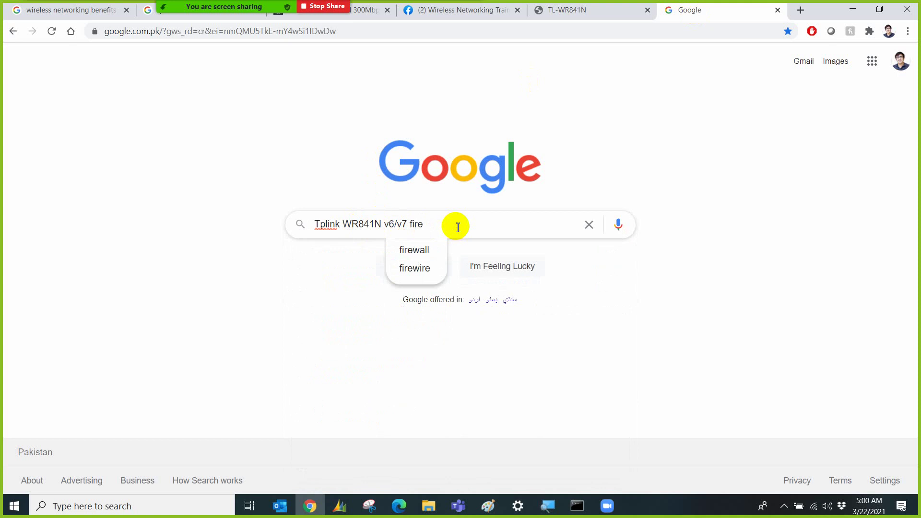
text(ware)
key(Down)
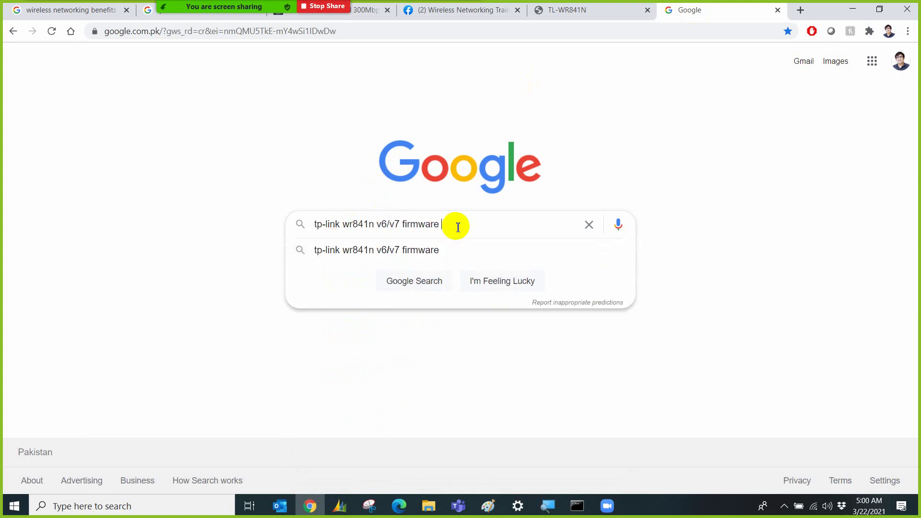
key(Return)
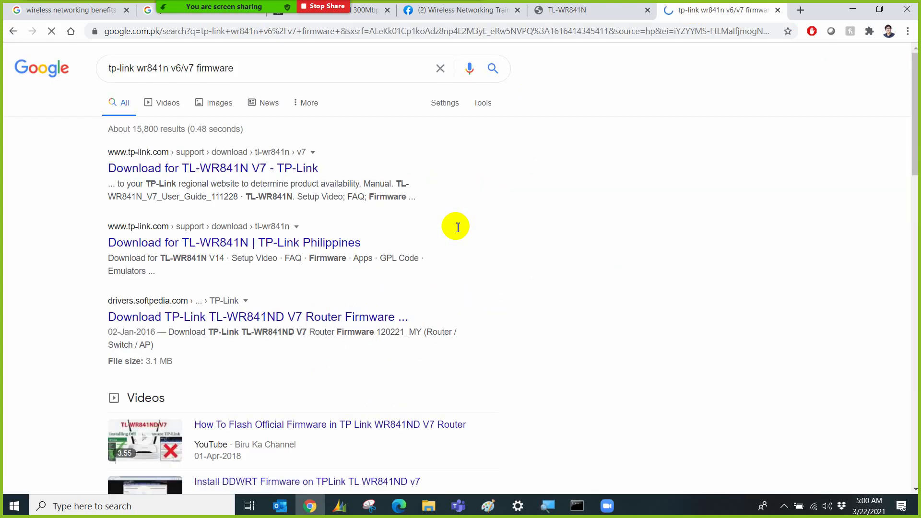
Open the TL-WR841N V7 download page, accepting the regional site and dismissing the LinkedIn popup.
click(216, 172)
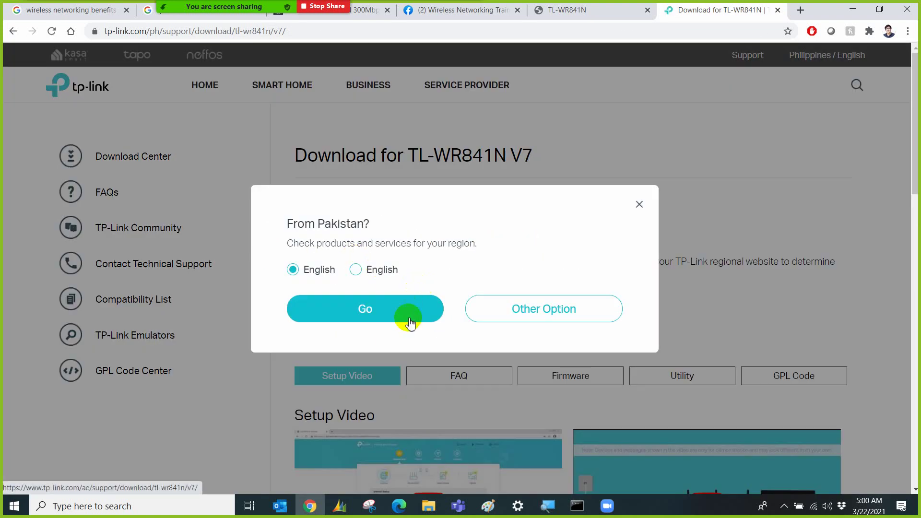
click(410, 323)
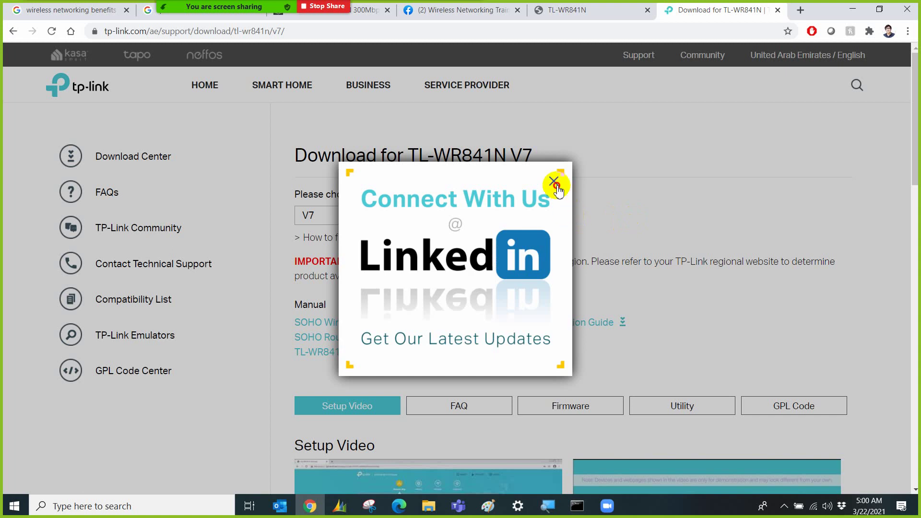
click(555, 185)
scroll(491, 313, down, 5)
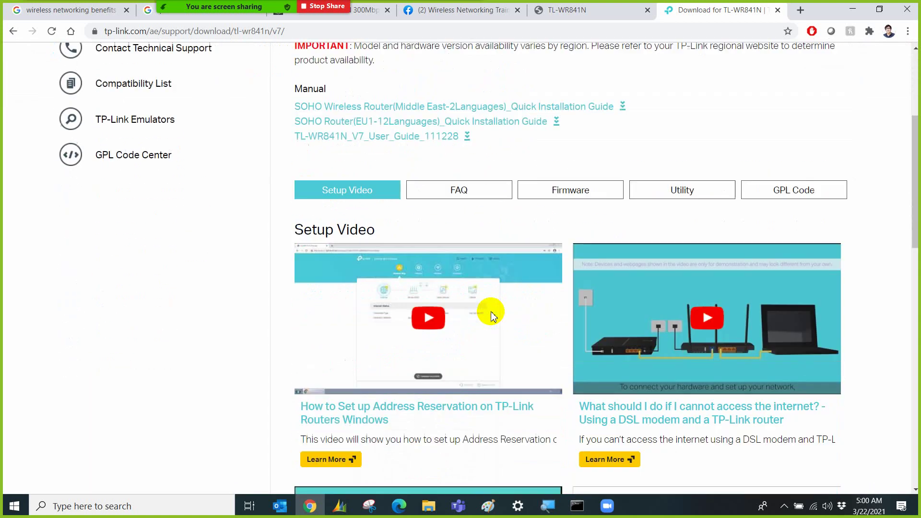
scroll(493, 314, down, 15)
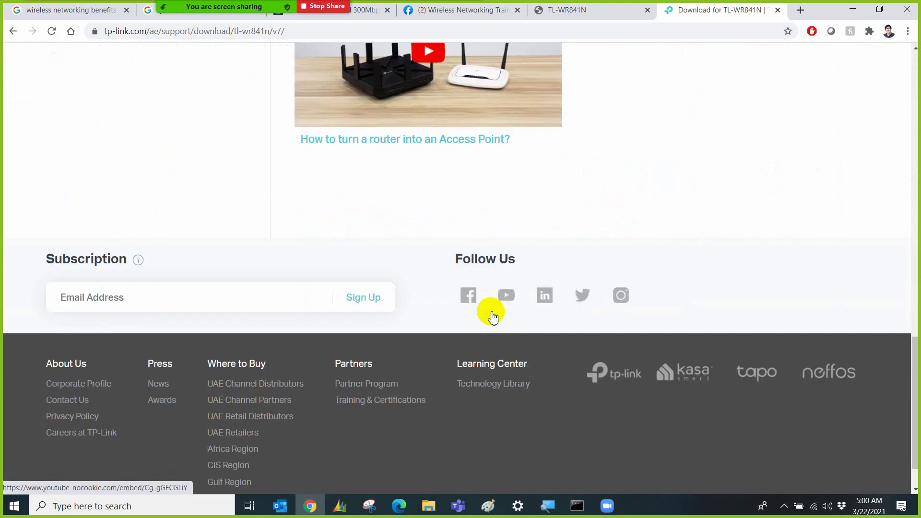
scroll(493, 315, up, 20)
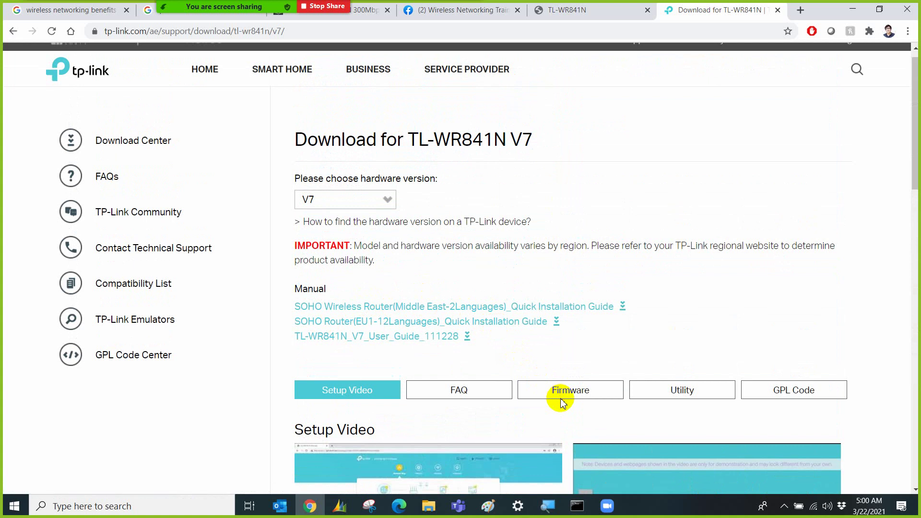
Download the TL-WR841N_v7_120201 firmware zip from the Firmware section.
click(574, 392)
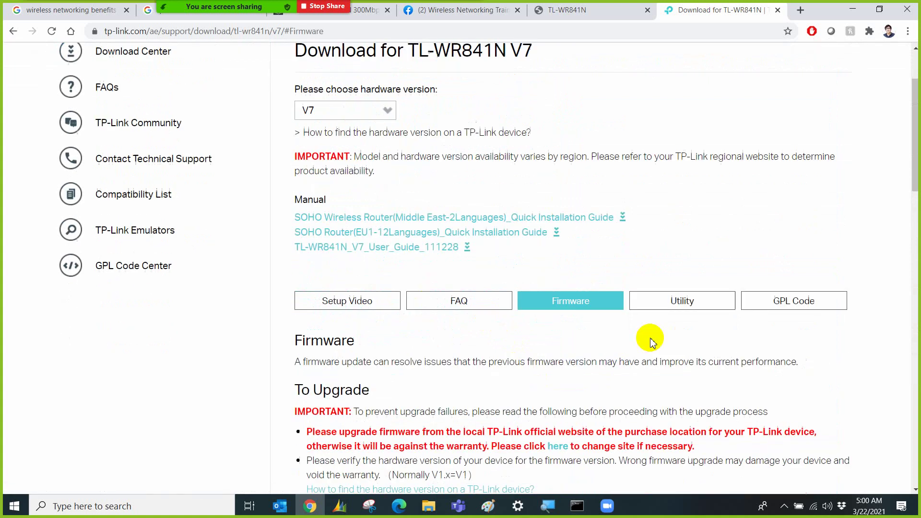
scroll(651, 341, down, 3)
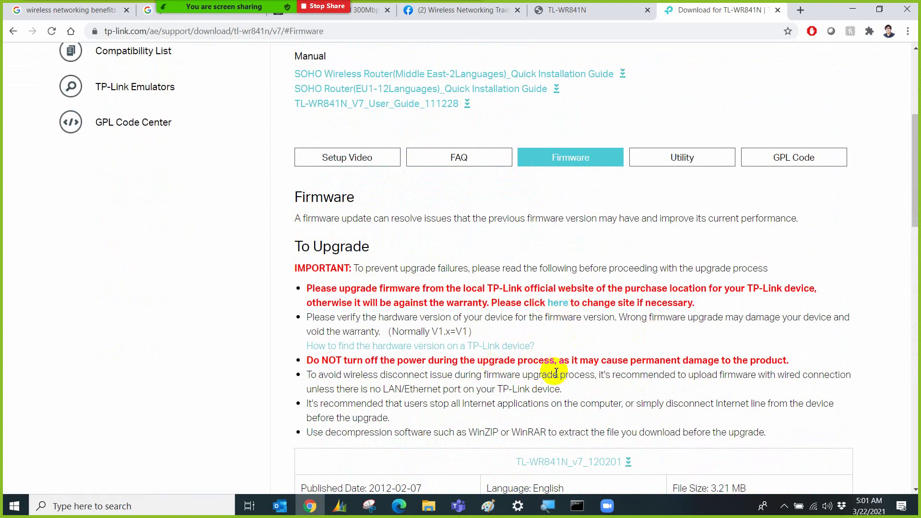
scroll(555, 373, down, 3)
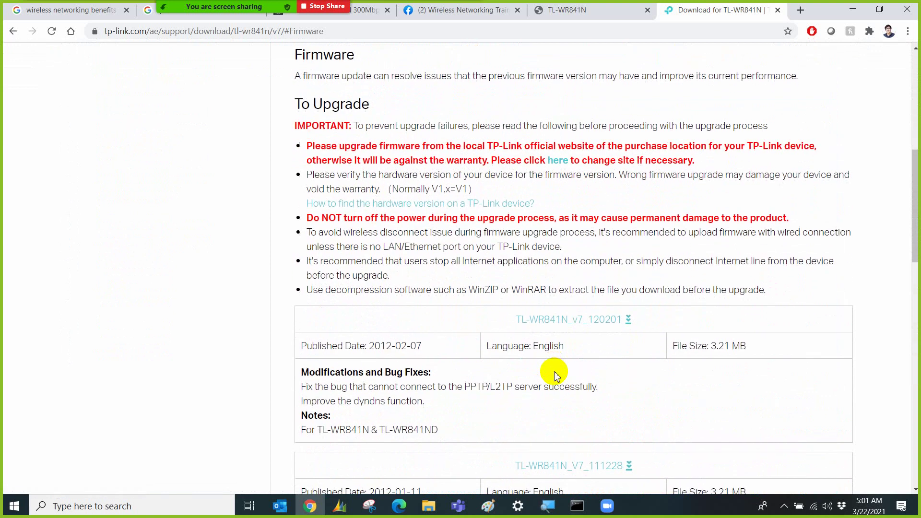
click(629, 321)
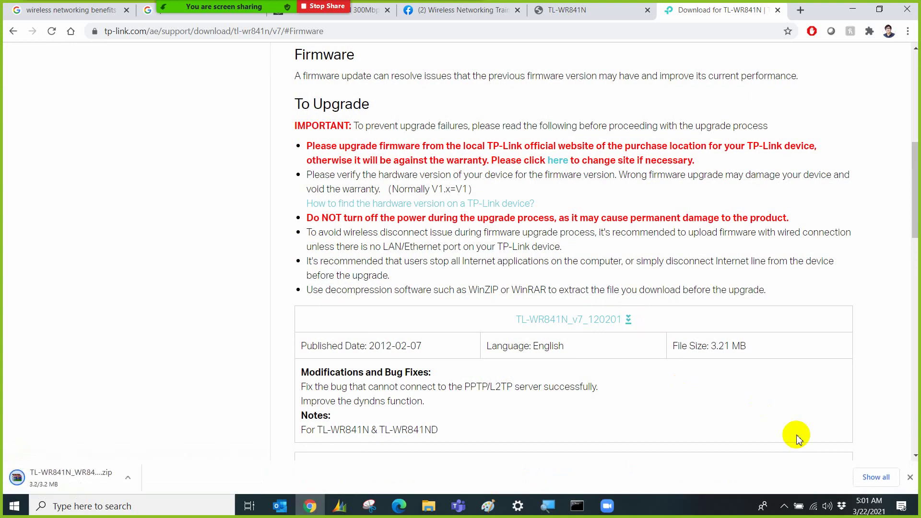
Confirm the firmware zip is in Downloads via Show in folder, then return to Chrome.
click(866, 477)
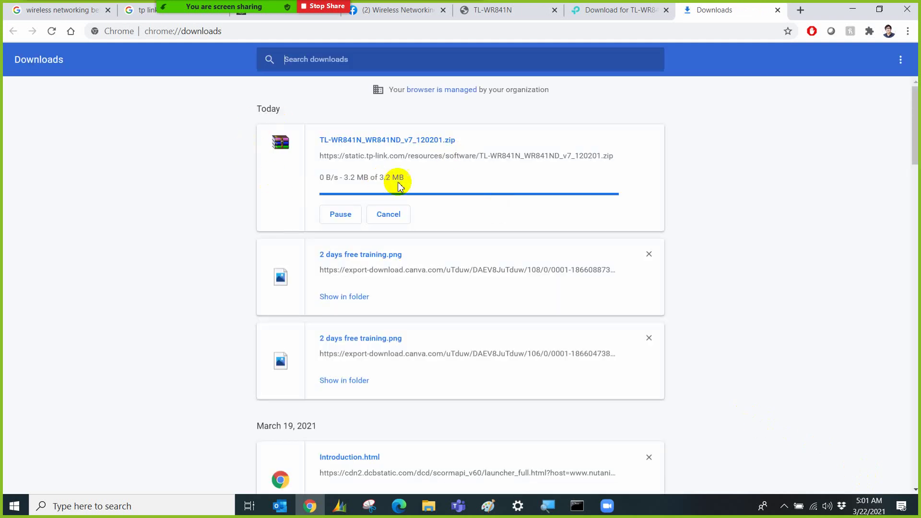
click(357, 187)
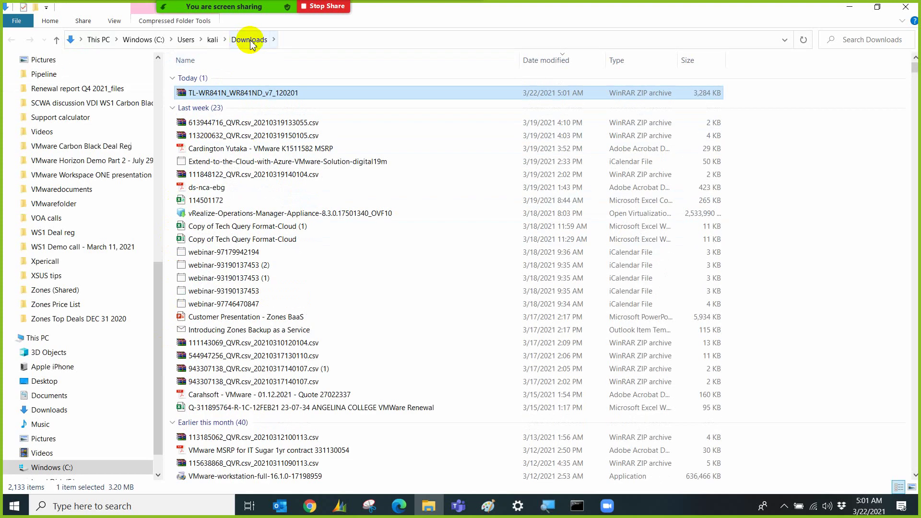
click(850, 7)
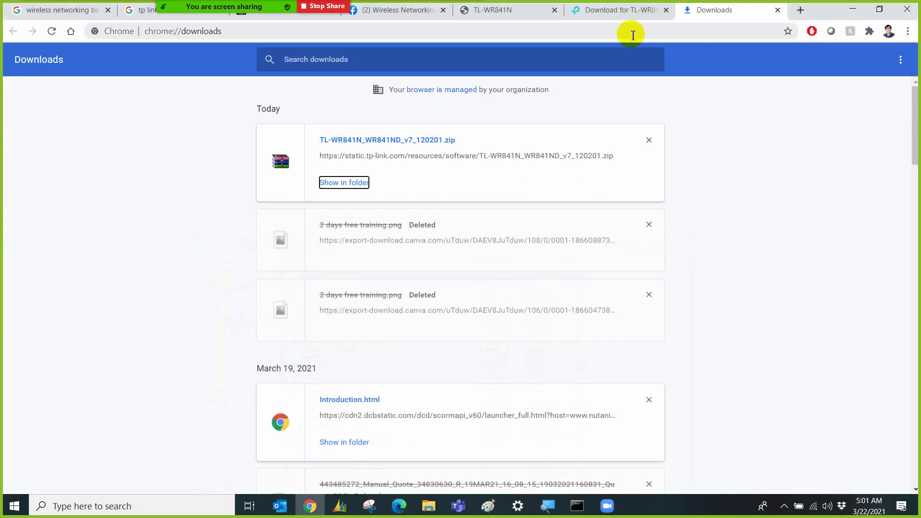
click(590, 11)
Open System Tools > Firmware Upgrade, showing current firmware 3.12.5 Build 100929.
click(494, 11)
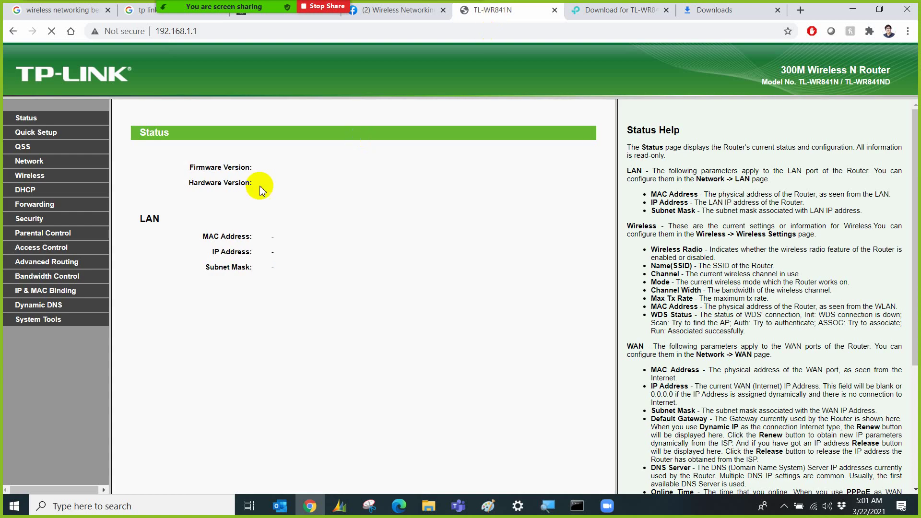
click(40, 328)
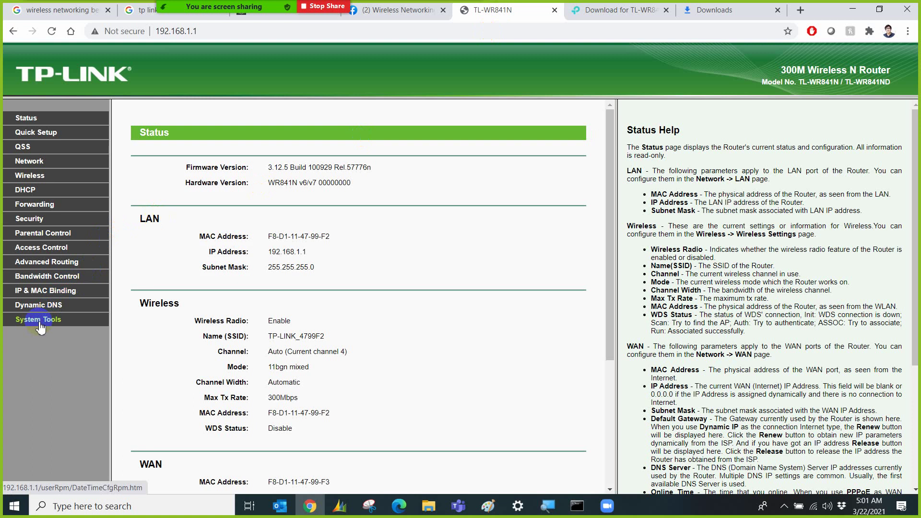
click(42, 321)
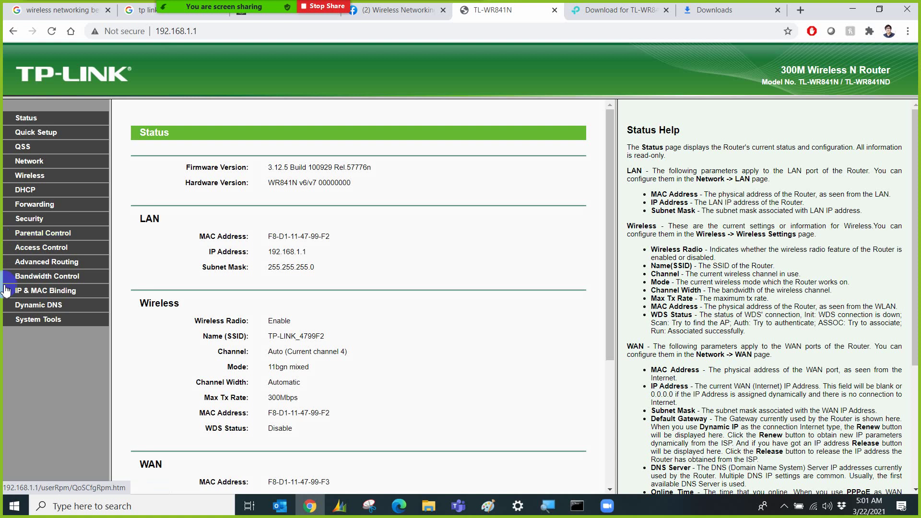
click(12, 321)
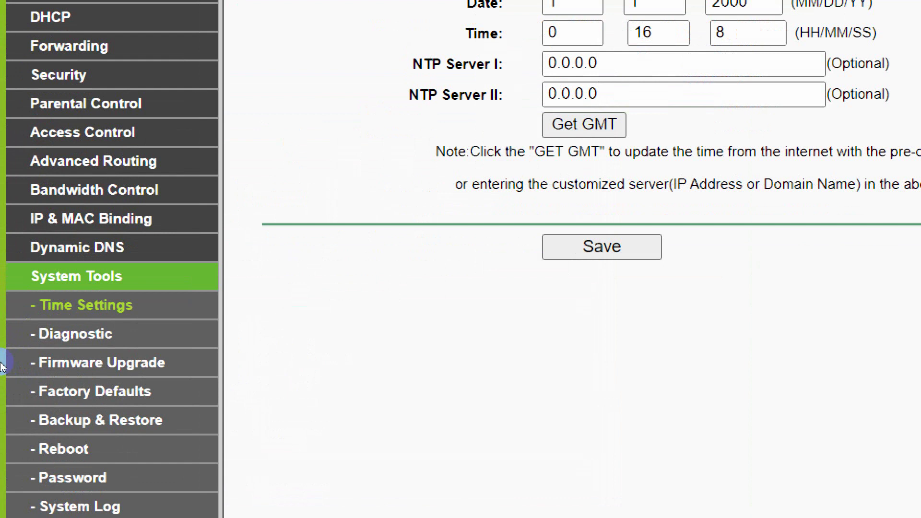
click(56, 365)
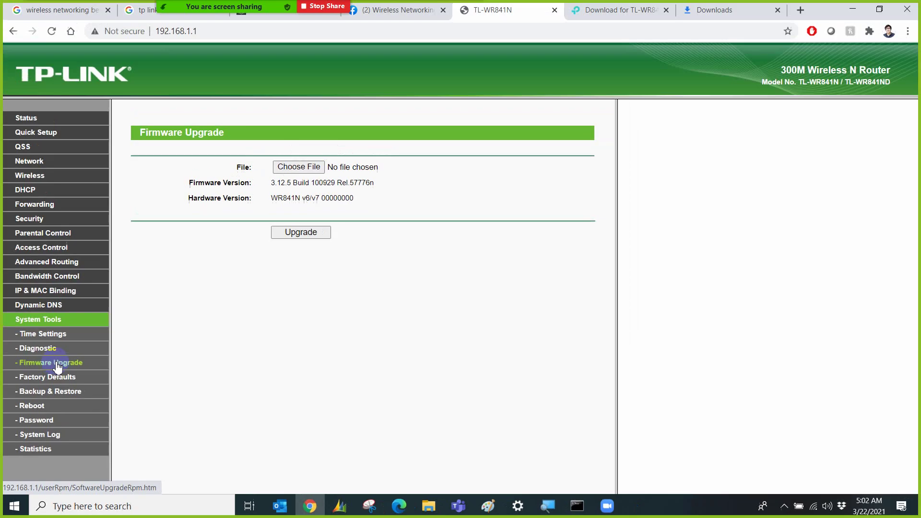
Try upgrading with the downloaded TL-WR841N zip, dismiss the wrong-format alert, and bring up File Explorer.
click(294, 169)
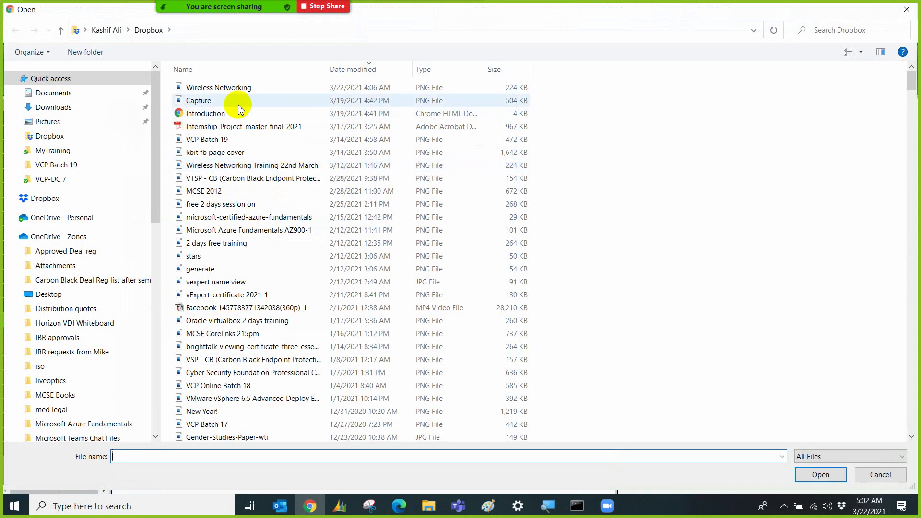
scroll(113, 283, down, 3)
scroll(113, 284, down, 9)
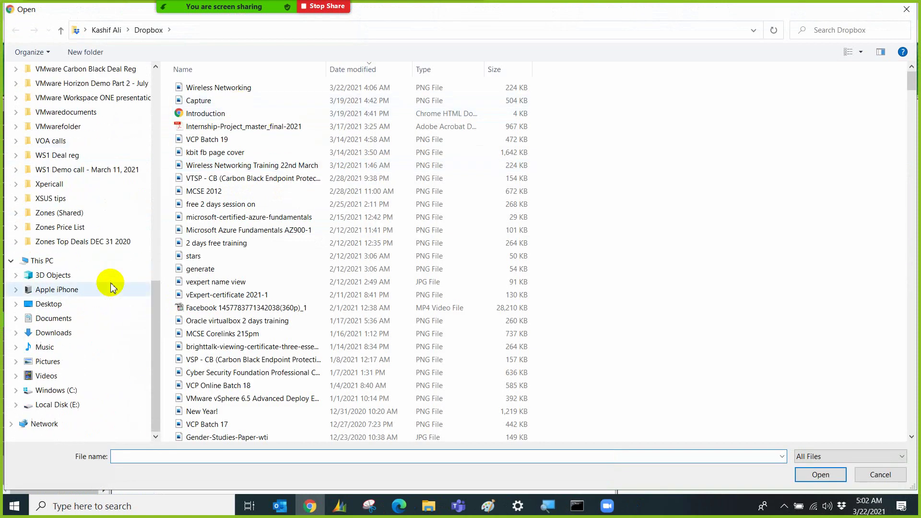
click(96, 333)
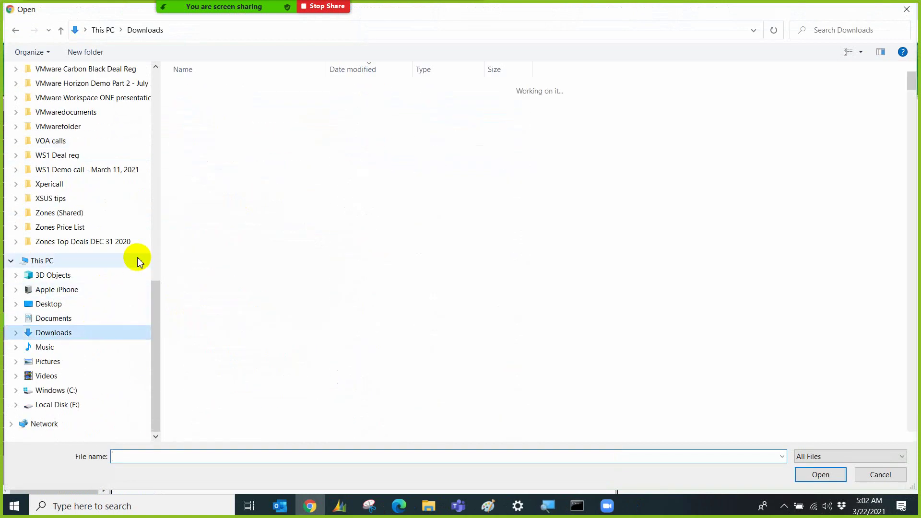
double_click(226, 101)
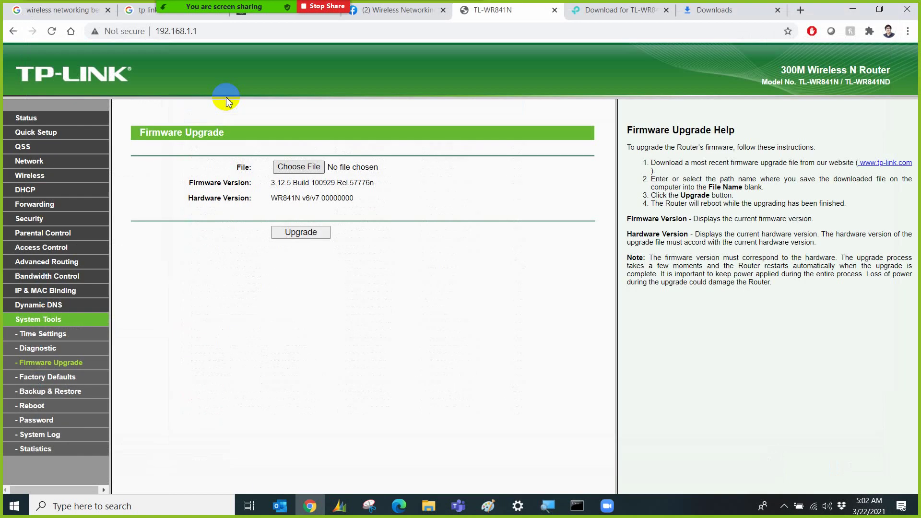
click(326, 233)
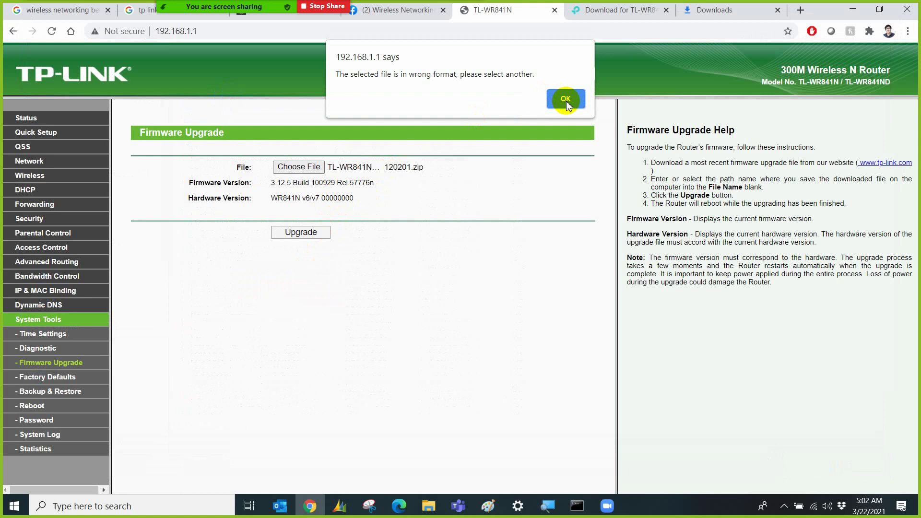
click(566, 99)
click(434, 510)
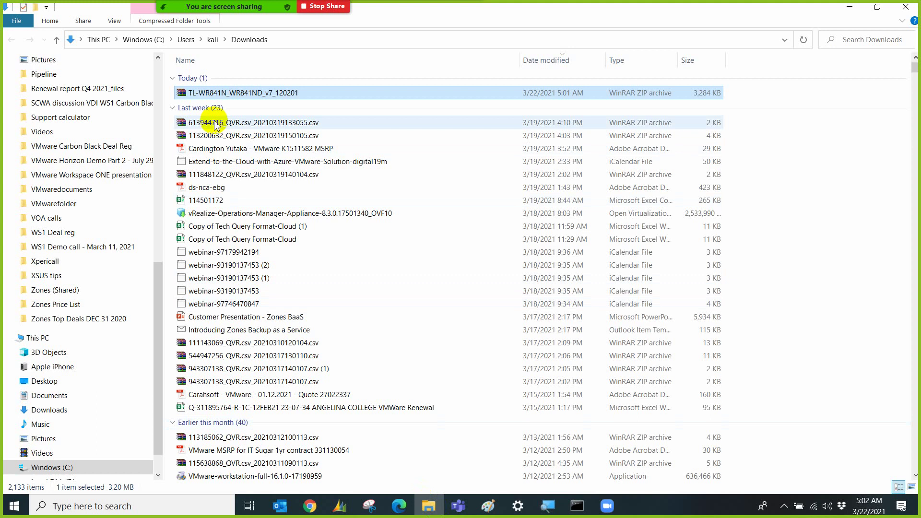
Extract the firmware zip with WinRAR into a new Downloads\tplinkfirmware folder, then return to Chrome.
click(225, 88)
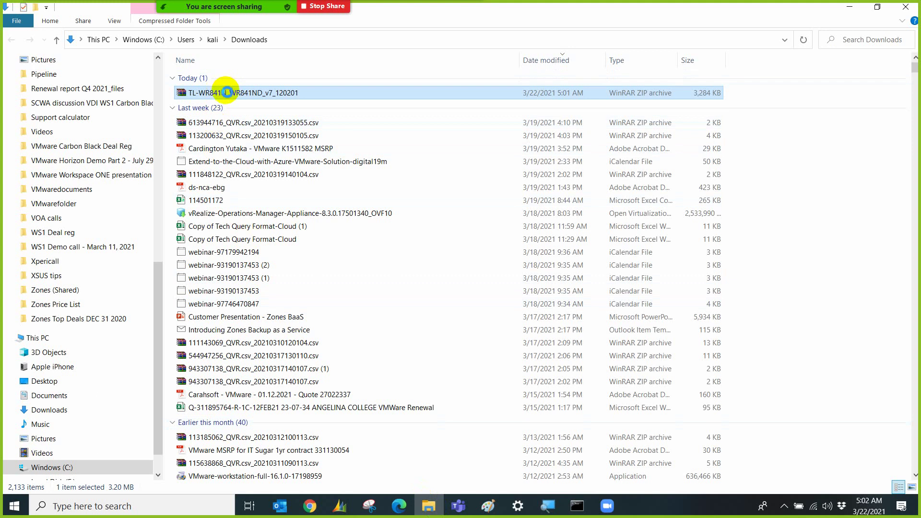
right_click(227, 91)
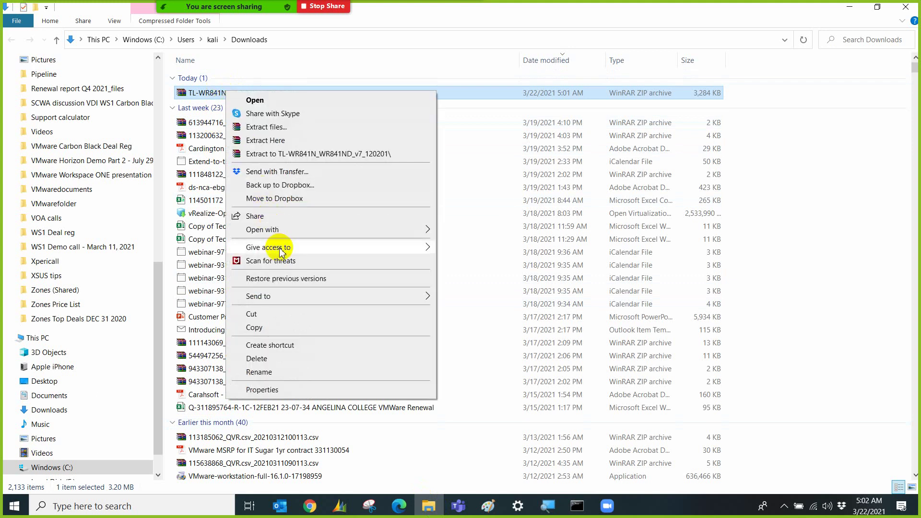
click(283, 133)
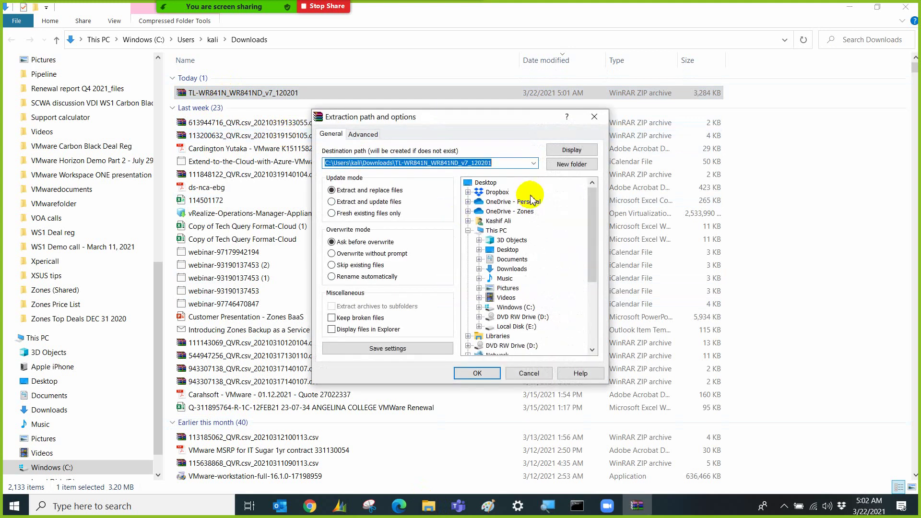
click(583, 172)
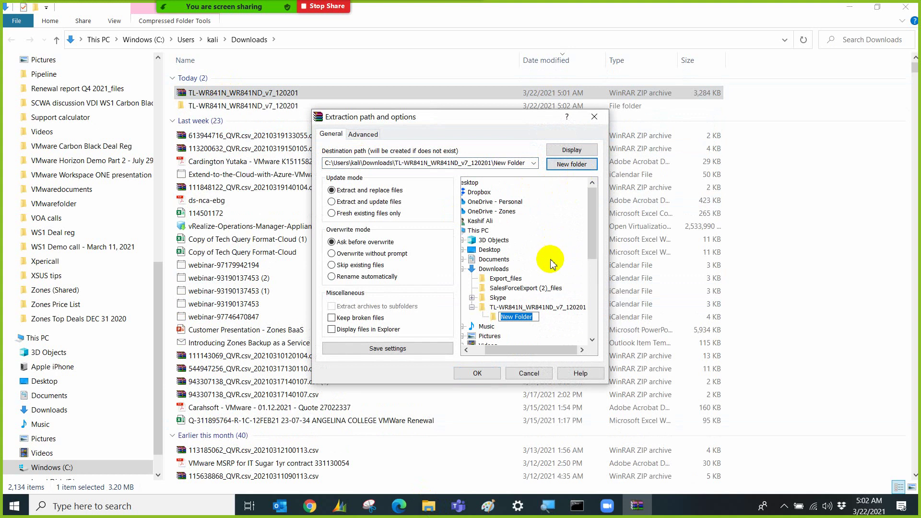
click(495, 270)
click(581, 166)
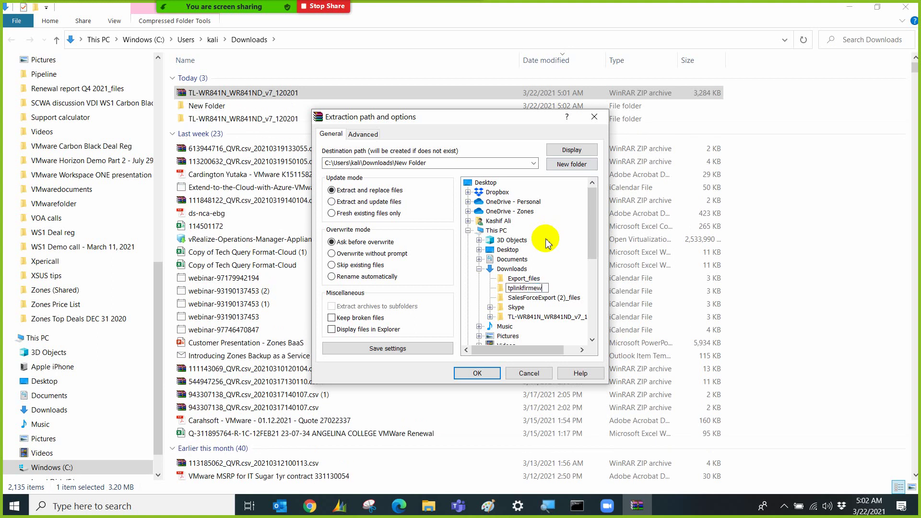
text(tplinkfirmwa)
key(Return)
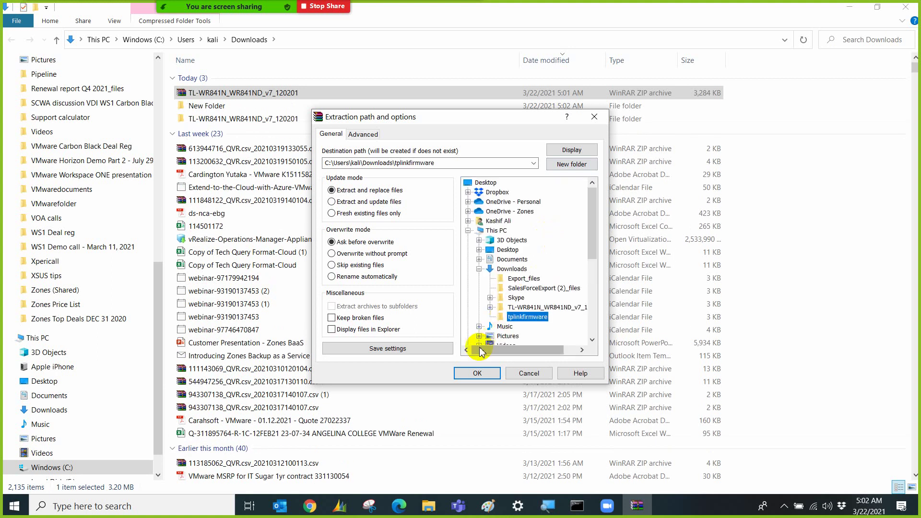
click(477, 373)
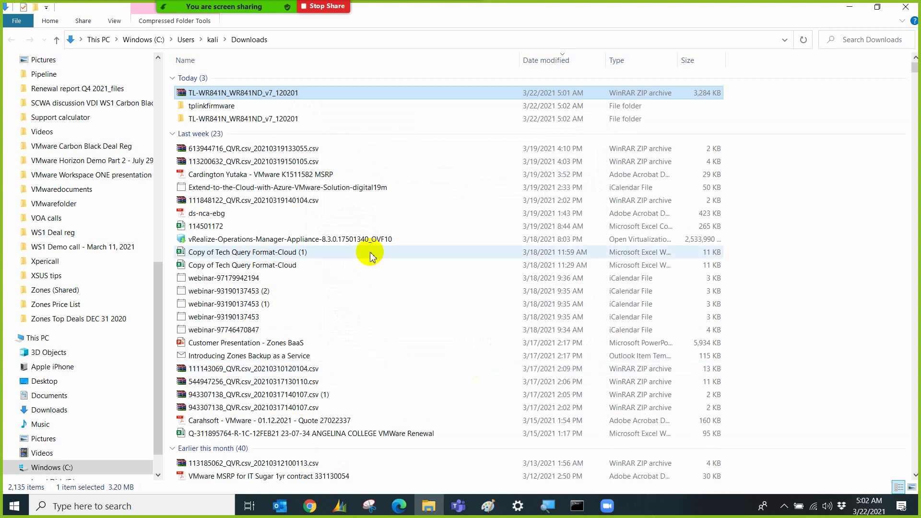
click(317, 510)
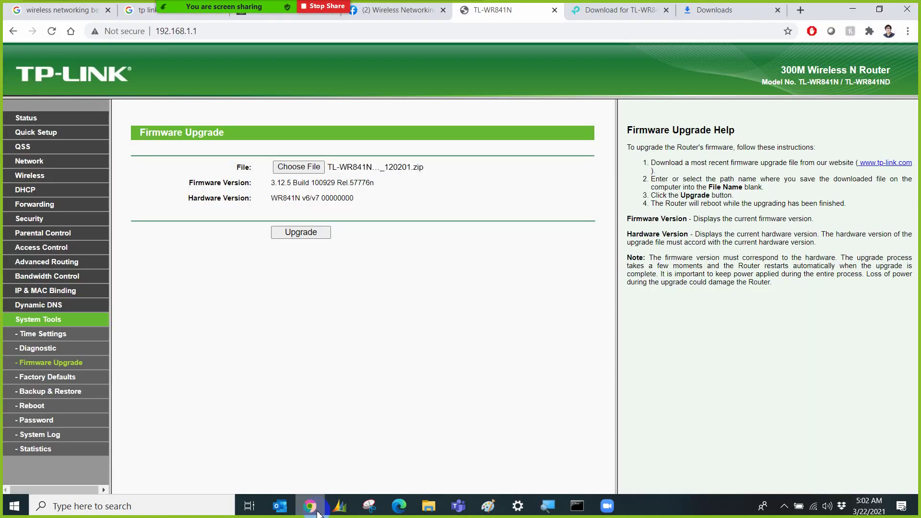
Upload the extracted .bin firmware from tplinkfirmware and confirm the upgrade.
click(306, 173)
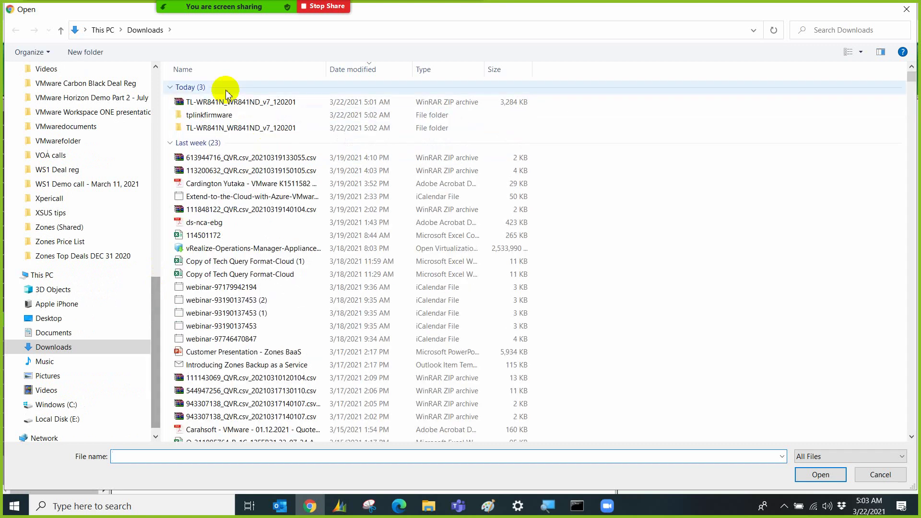
double_click(232, 115)
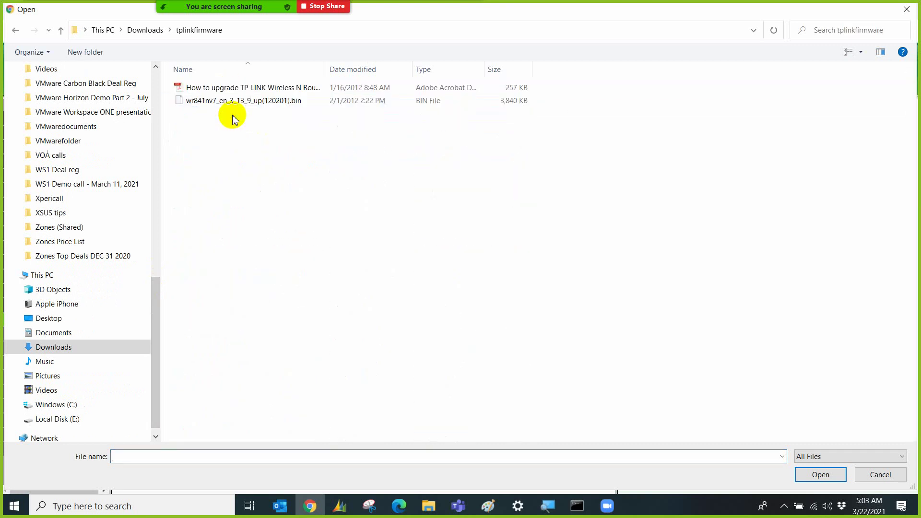
double_click(265, 102)
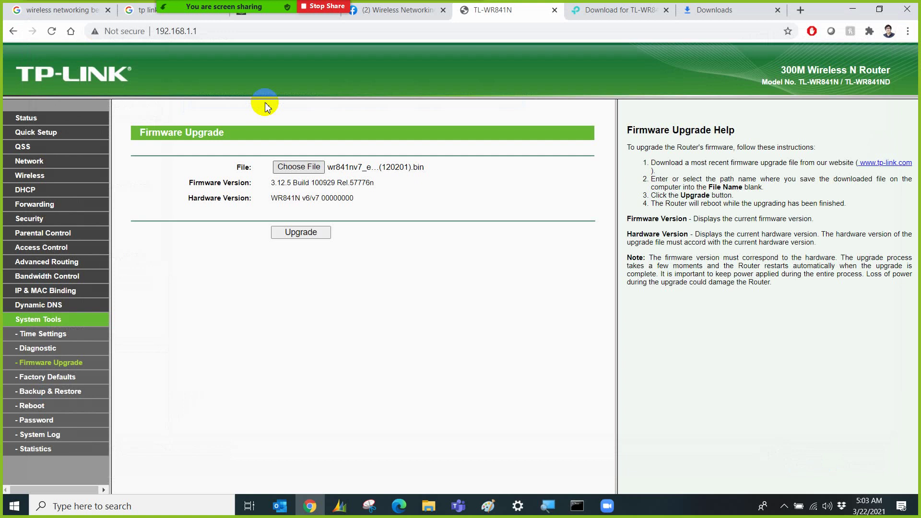
click(312, 232)
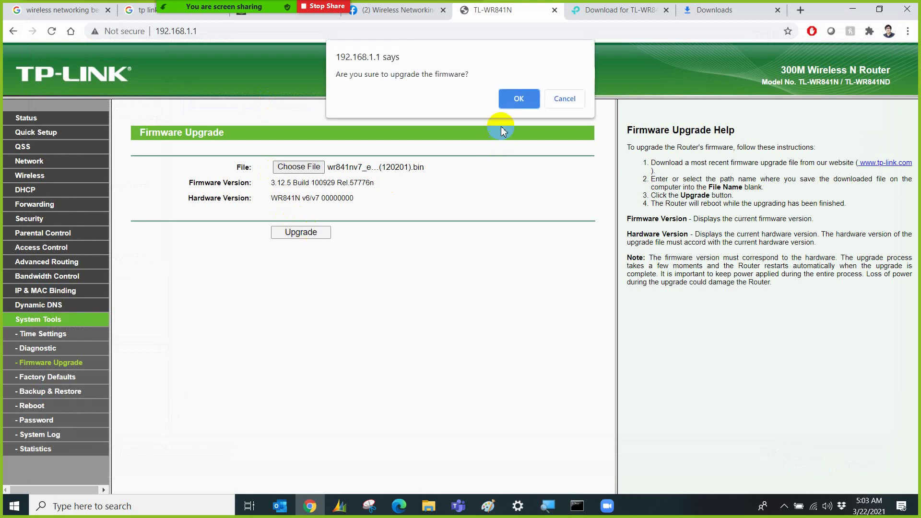
click(510, 100)
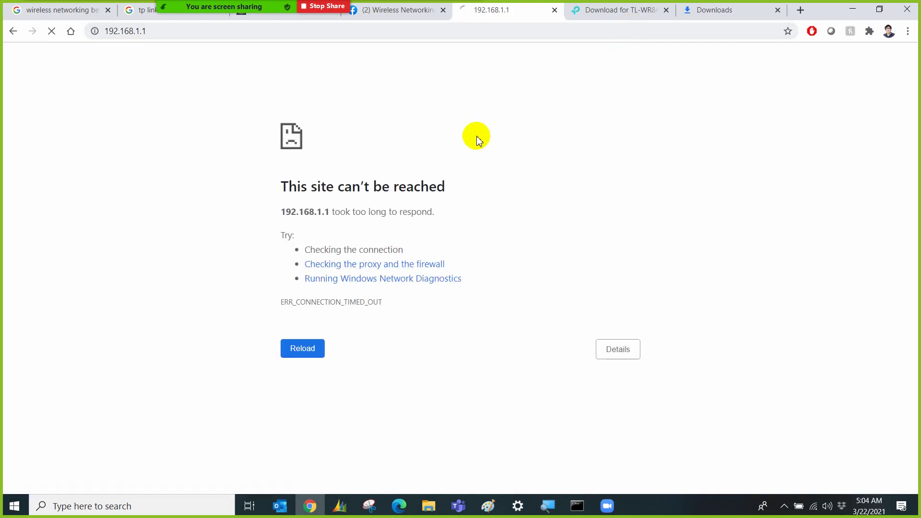
Ping 192.168.1.1 in Command Prompt, which reports destination net unreachable.
click(485, 34)
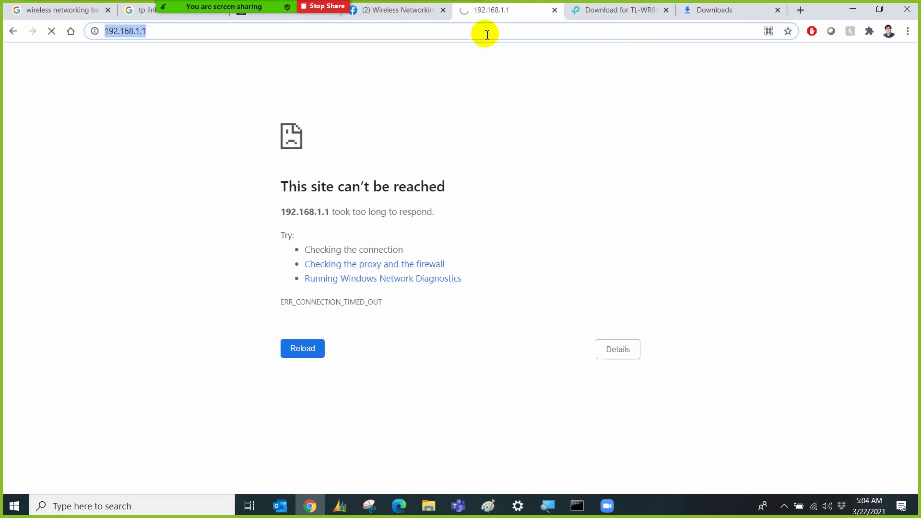
click(486, 33)
click(569, 506)
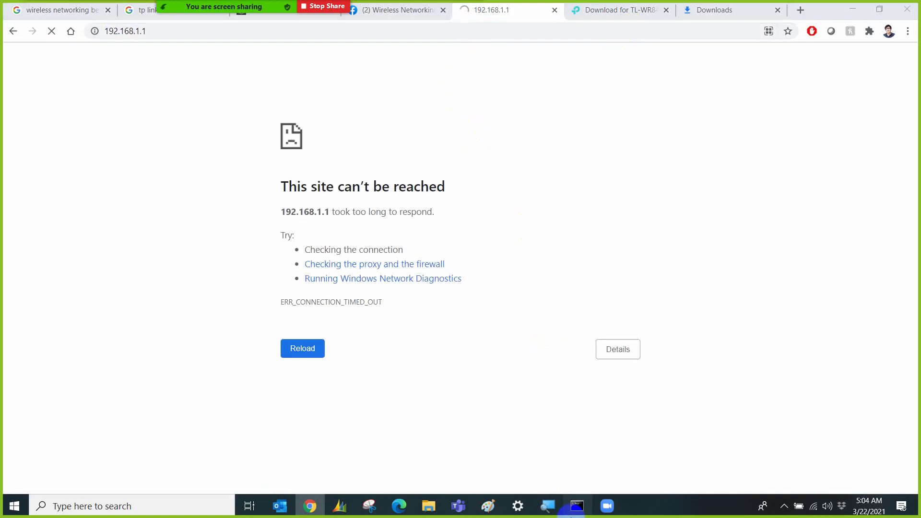
scroll(490, 358, down, 17)
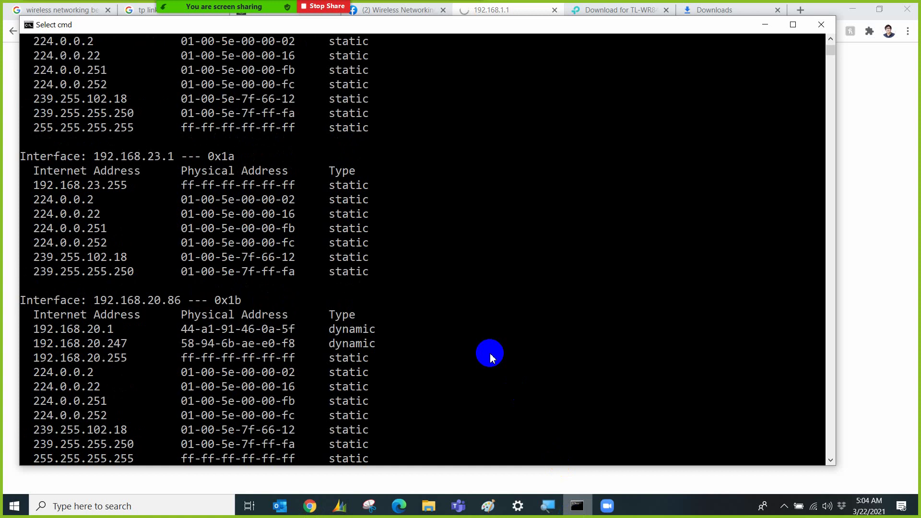
text(ping 192.168.1.1)
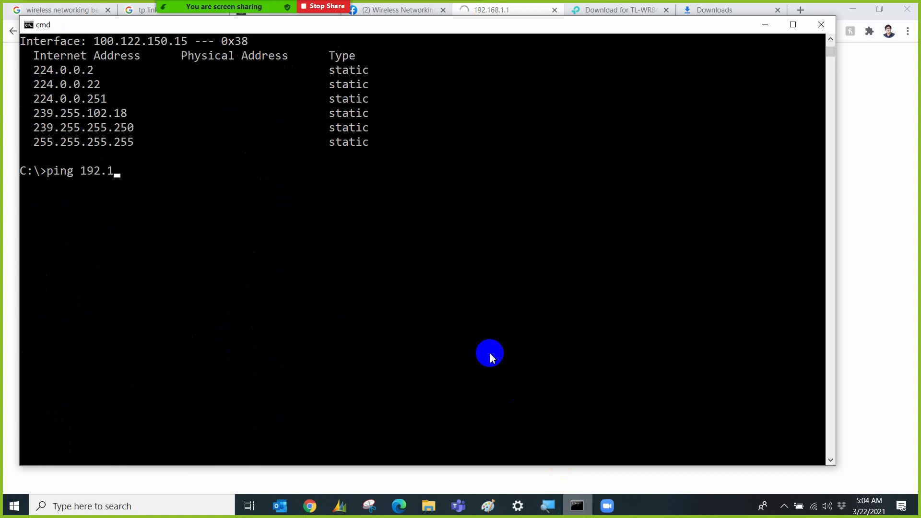
key(Return)
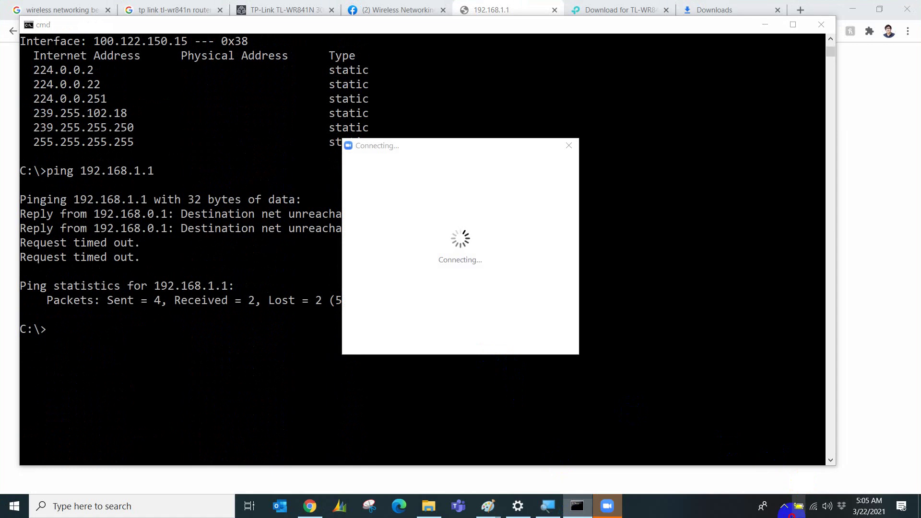
Close the stalled Zoom connecting window and minimize Command Prompt to reveal the browser.
click(785, 508)
click(790, 428)
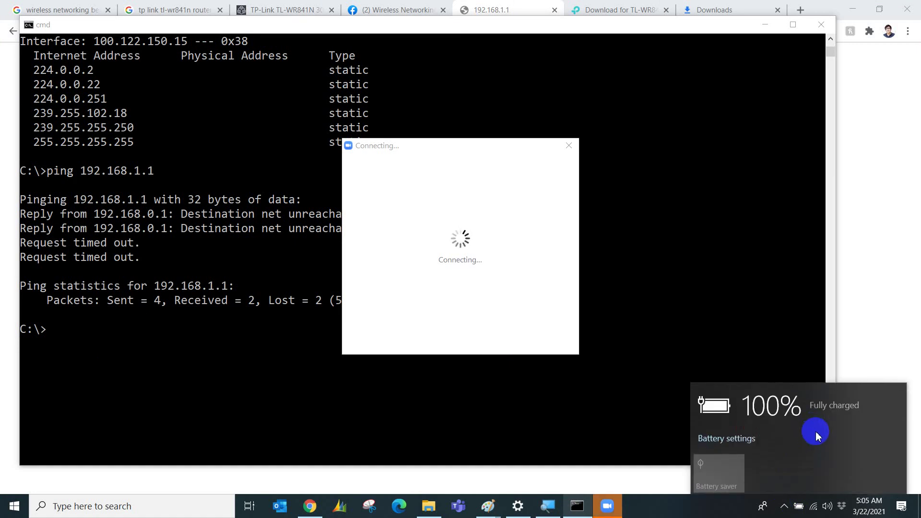
click(569, 145)
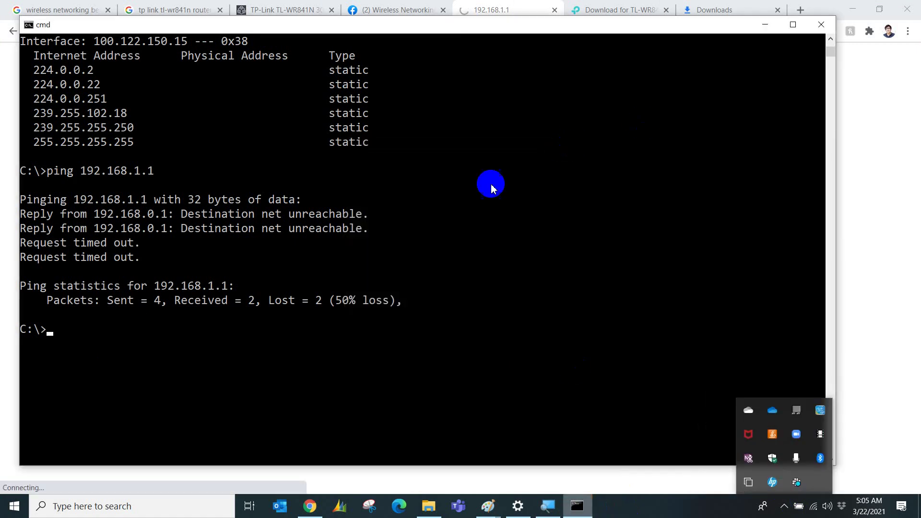
click(774, 32)
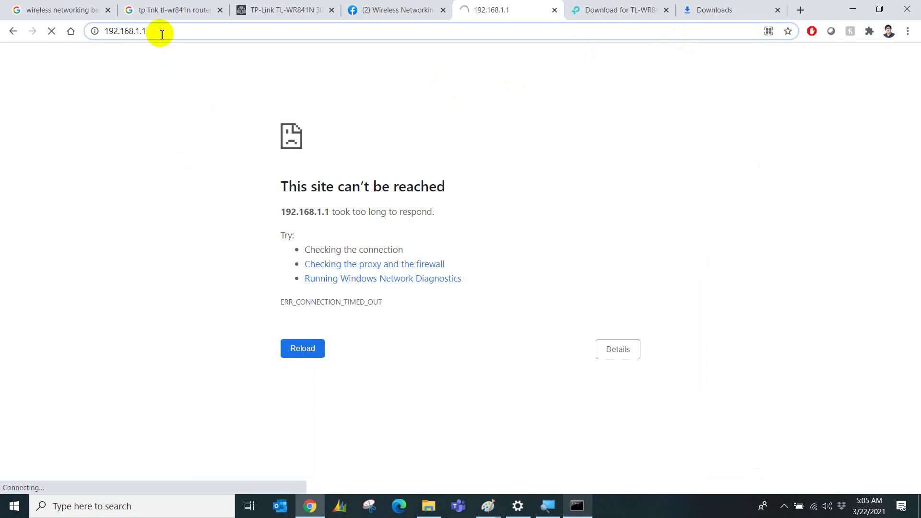
Check the Ethernet details in Network and Sharing Center, showing gateway 192.168.0.1.
click(784, 506)
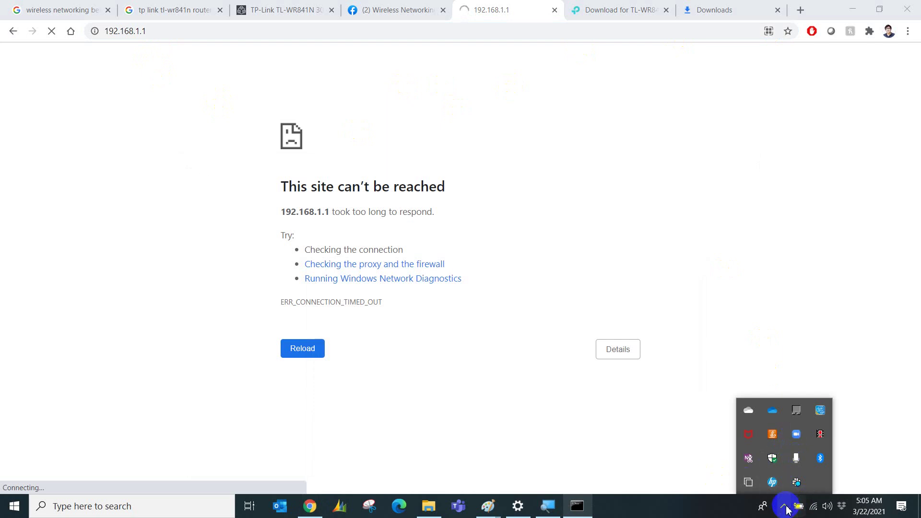
click(815, 505)
click(816, 506)
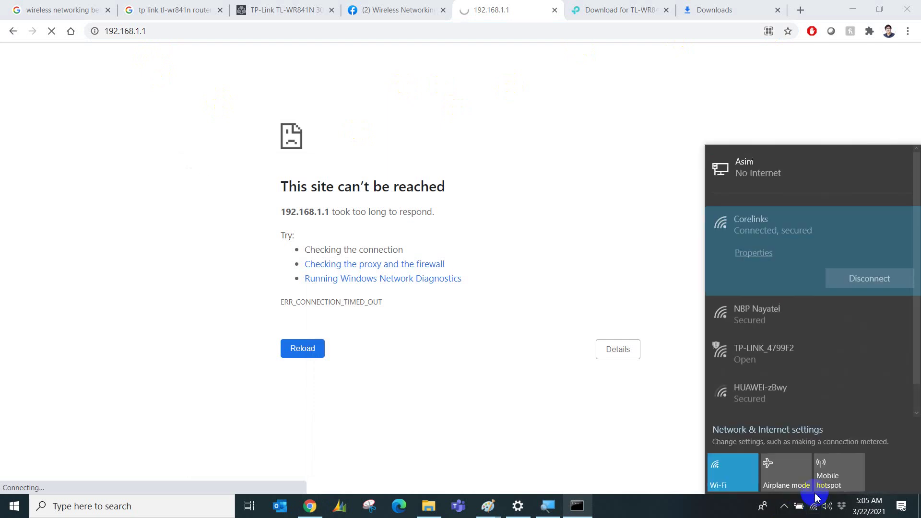
right_click(815, 507)
click(814, 489)
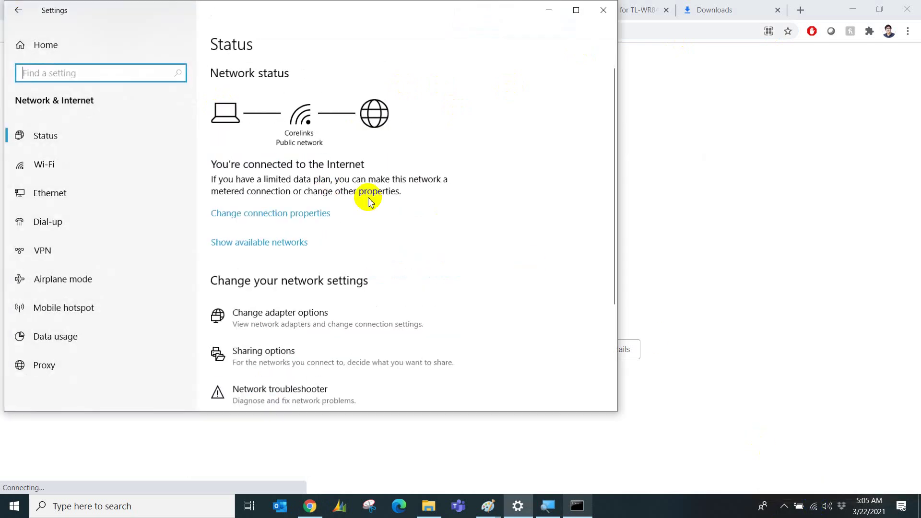
scroll(209, 338, down, 2)
scroll(209, 338, down, 2)
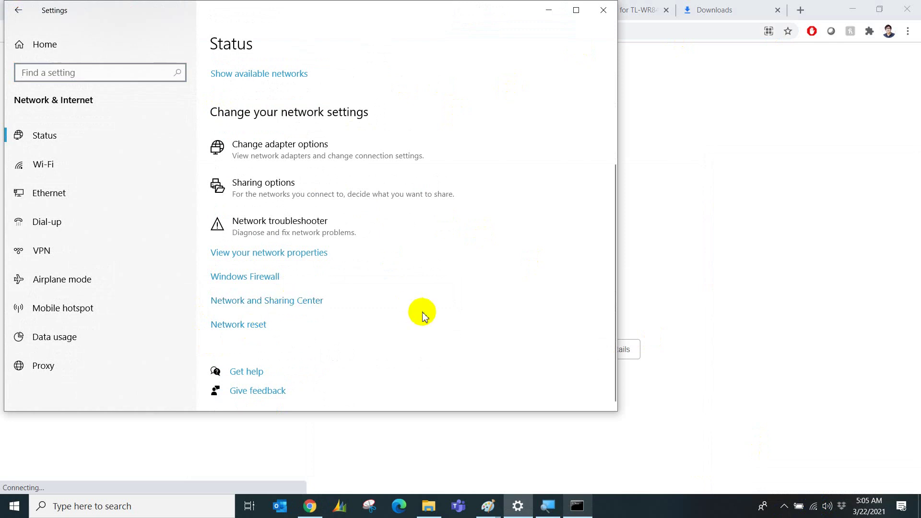
click(321, 301)
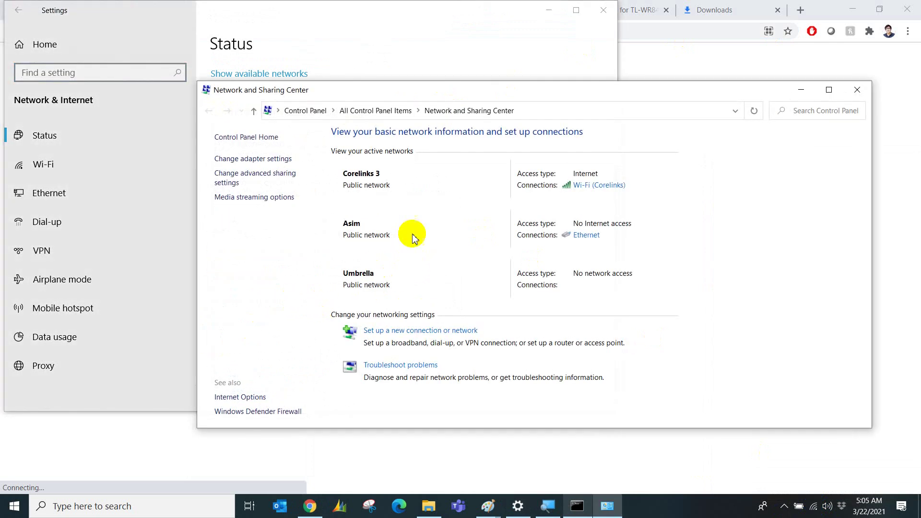
click(579, 238)
click(402, 248)
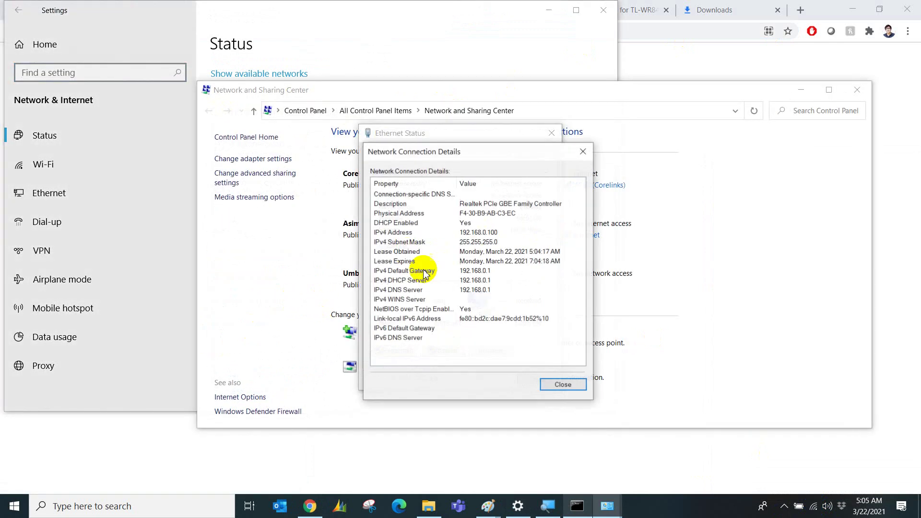
click(547, 385)
click(540, 382)
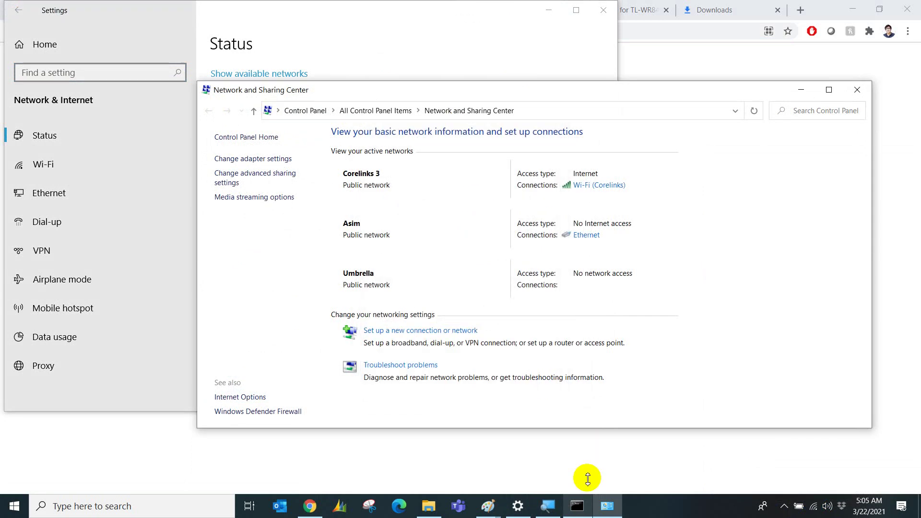
Ping the gateway 192.168.0.1 in Command Prompt, which answers, then return to the browser.
click(577, 507)
click(396, 314)
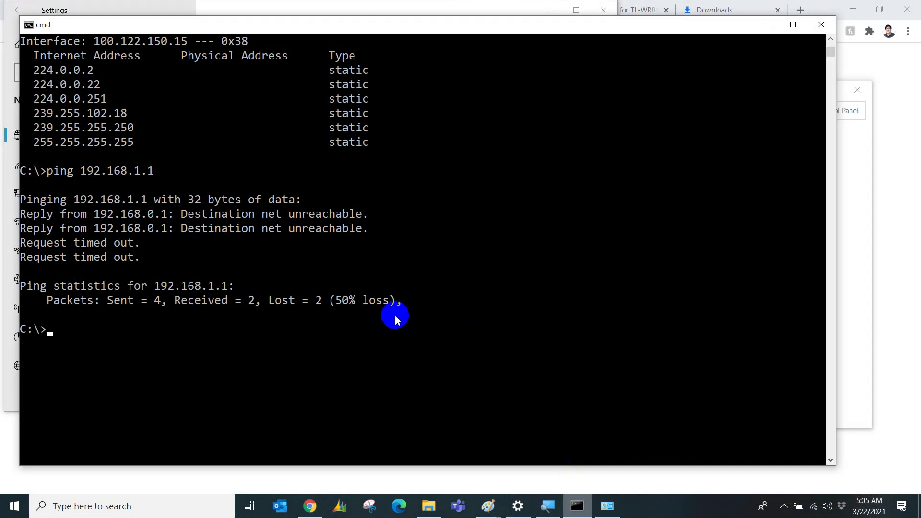
text(ping 192.168.0.1)
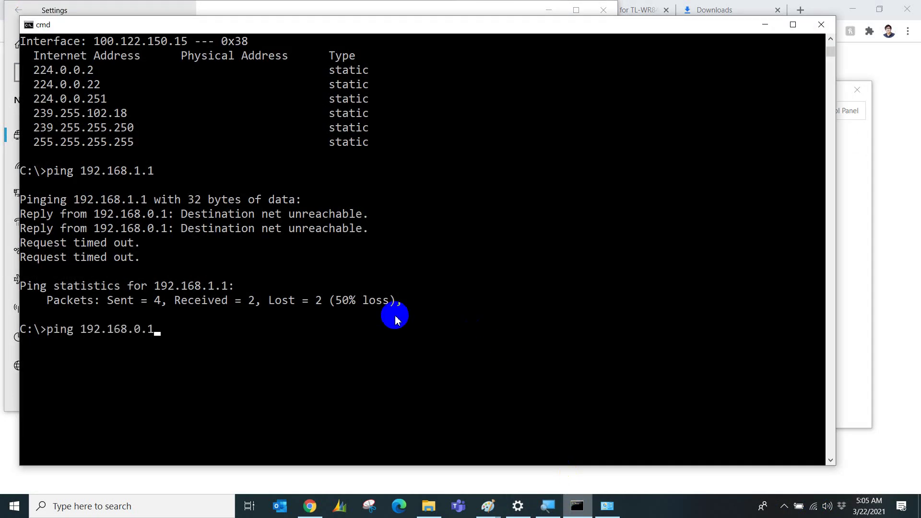
key(Return)
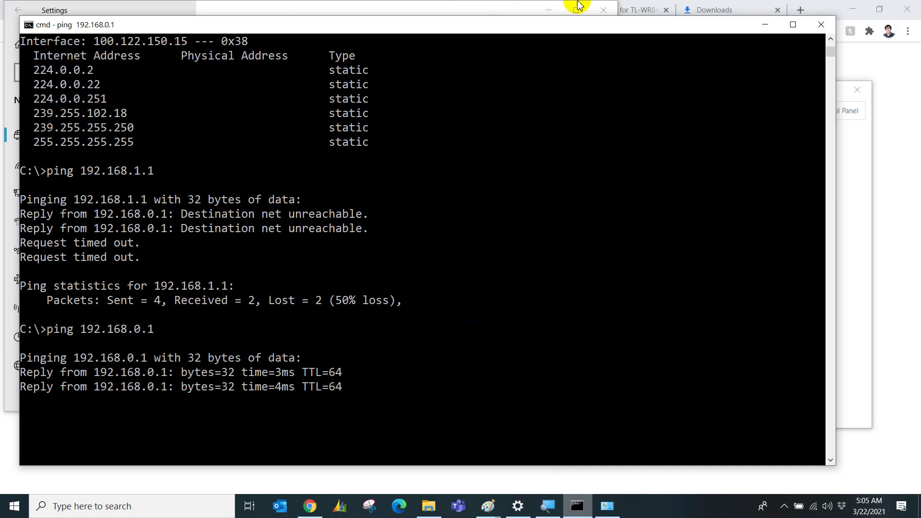
click(645, 6)
Load the router at 192.168.0.1 and sign in with the admin username and password.
click(477, 10)
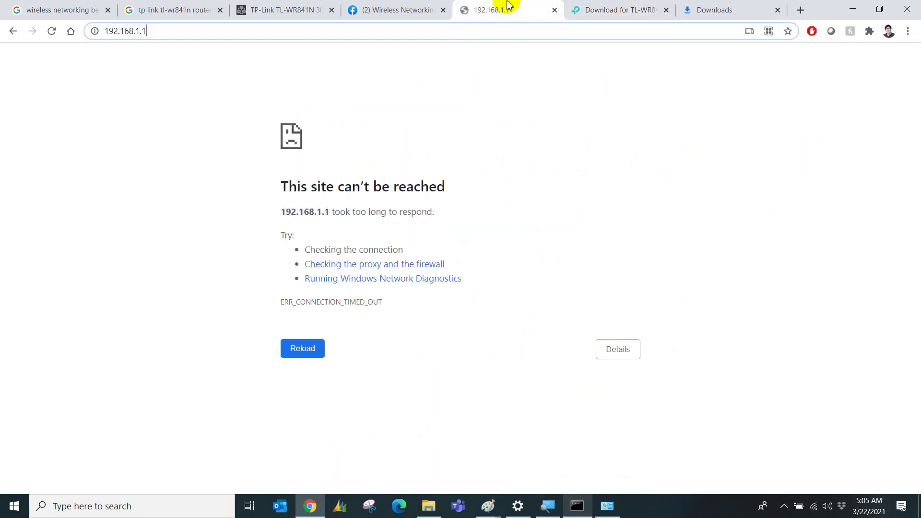
click(411, 29)
text(192.168.0.1)
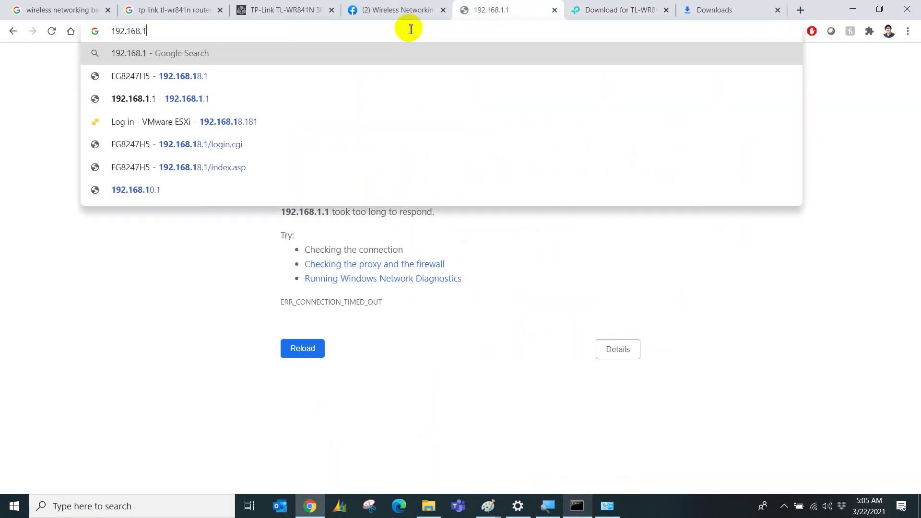
key(Return)
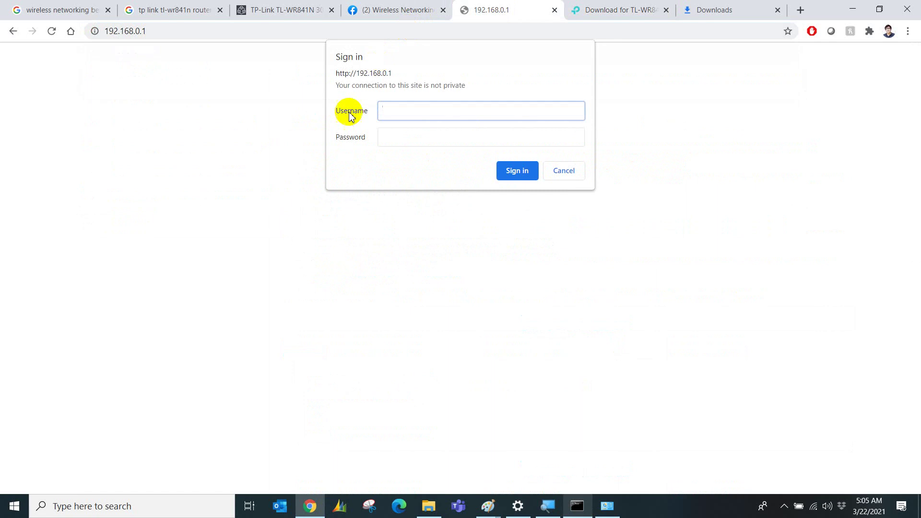
text(admin)
key(Tab)
text(admin)
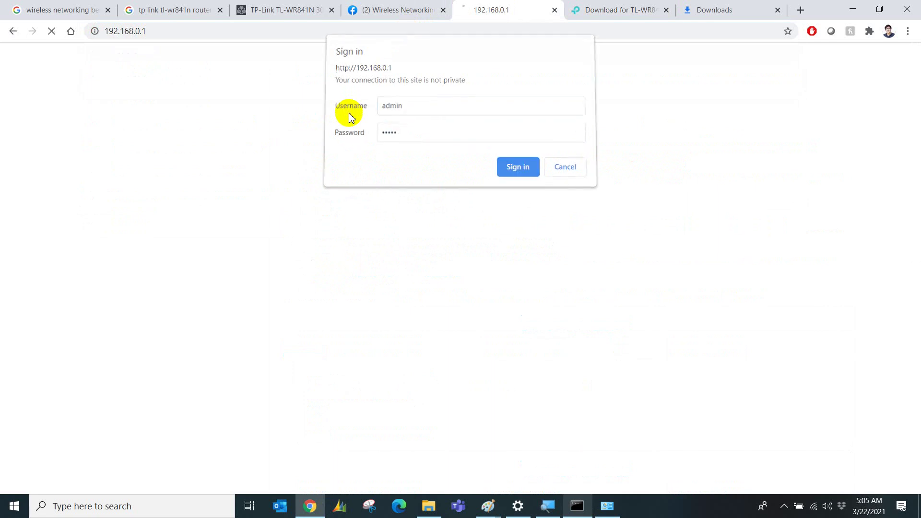
key(Return)
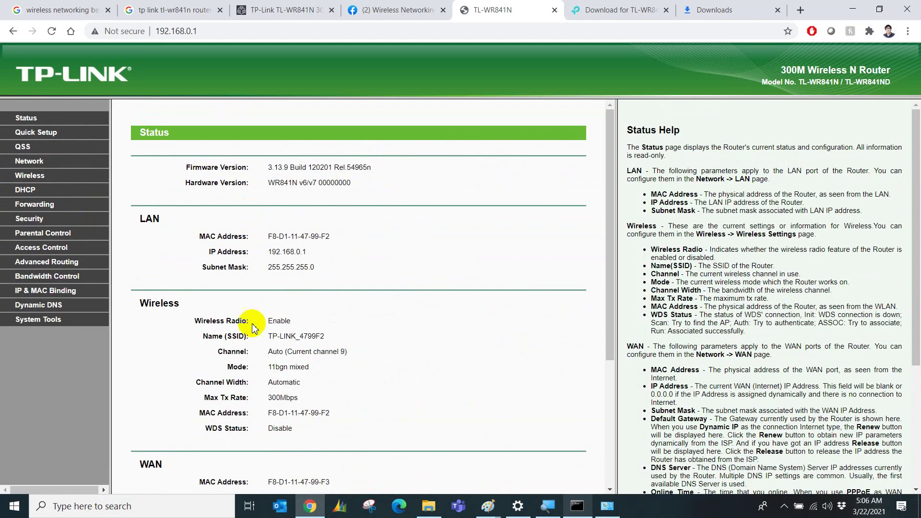
Scroll the Status page and highlight the LAN heading and its subnet mask value.
scroll(252, 327, down, 4)
scroll(251, 328, down, 2)
scroll(252, 327, up, 5)
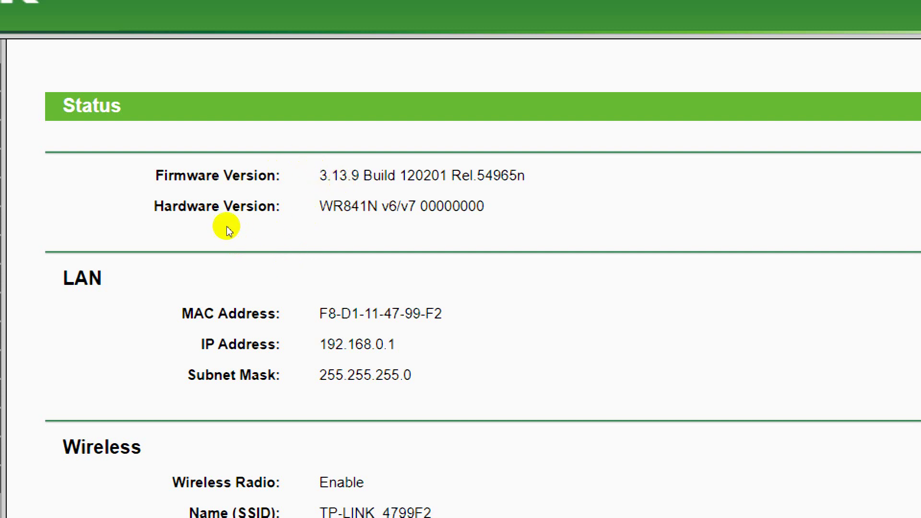
scroll(228, 230, down, 2)
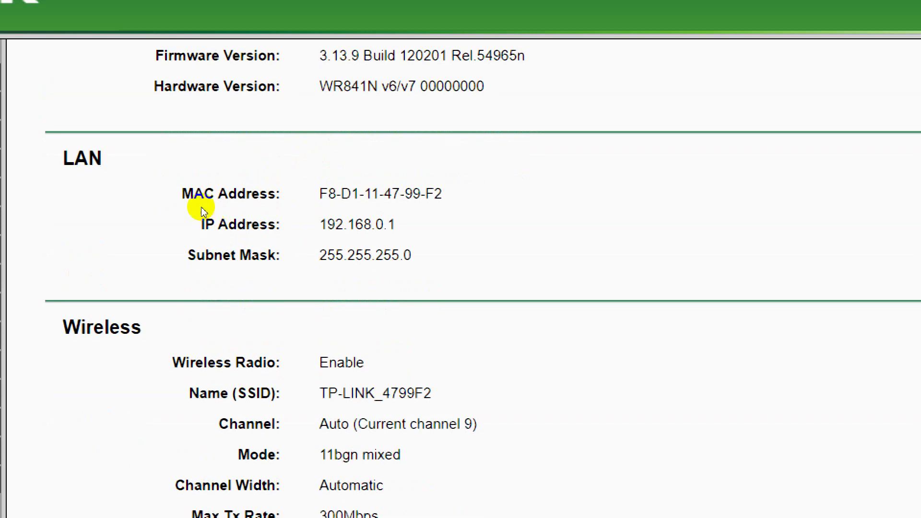
double_click(138, 166)
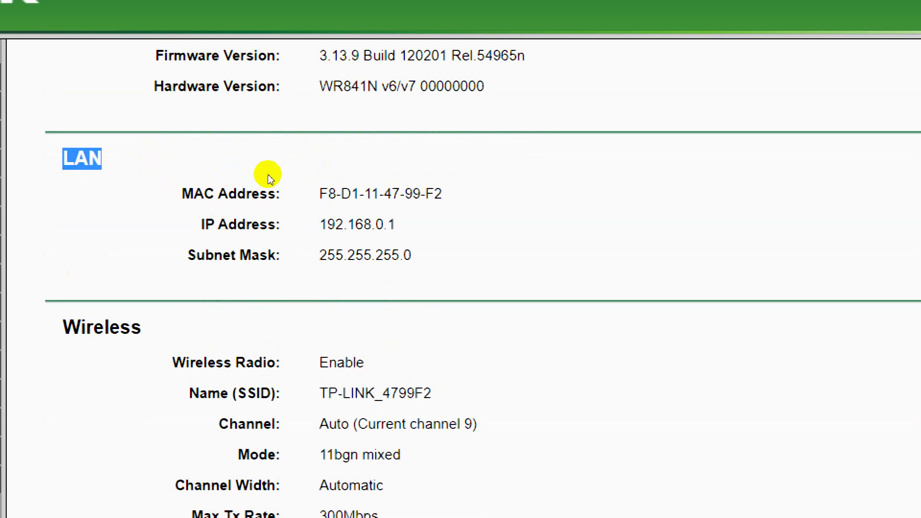
drag(268, 175, 314, 207)
Reload the Status page and highlight the Wireless Radio value Enable.
scroll(318, 211, down, 4)
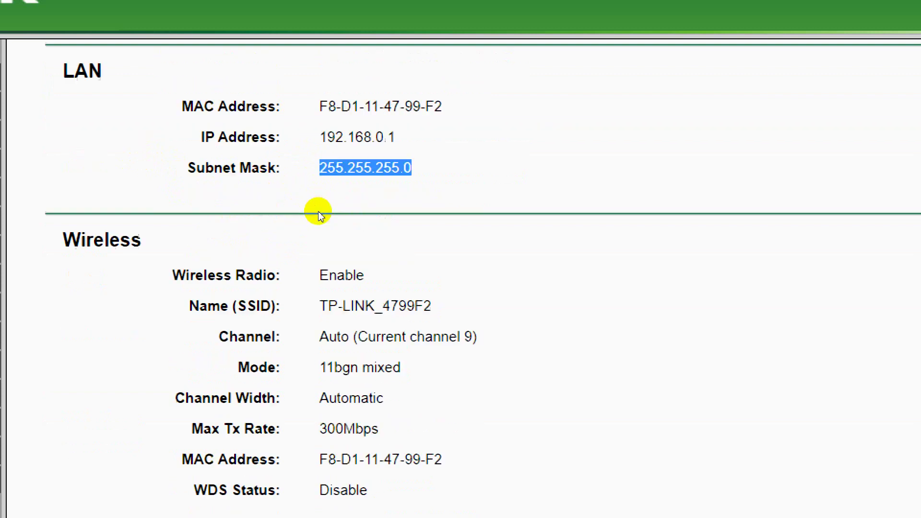
scroll(192, 130, up, 1)
scroll(193, 131, up, 3)
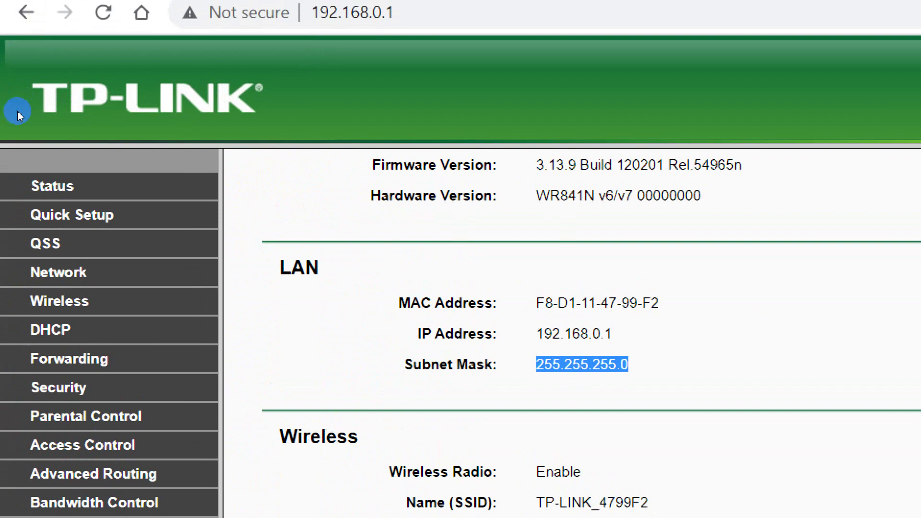
click(28, 116)
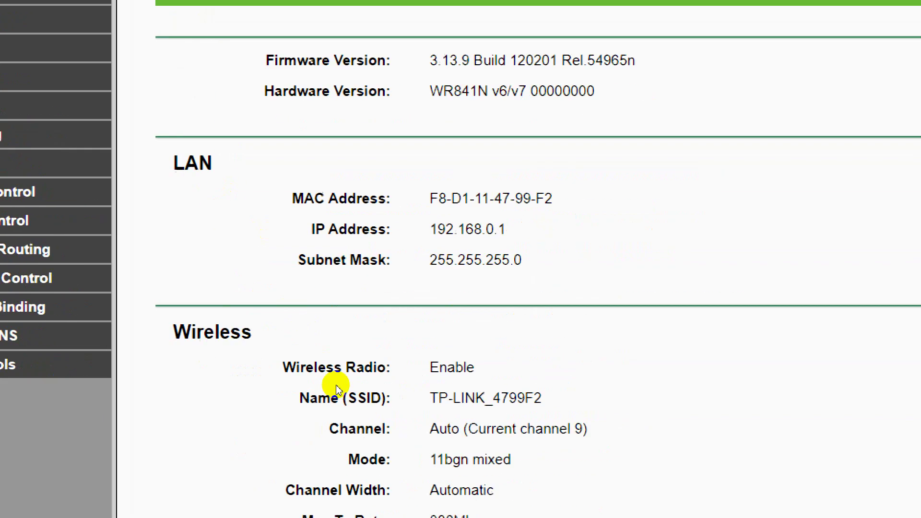
scroll(318, 511, down, 2)
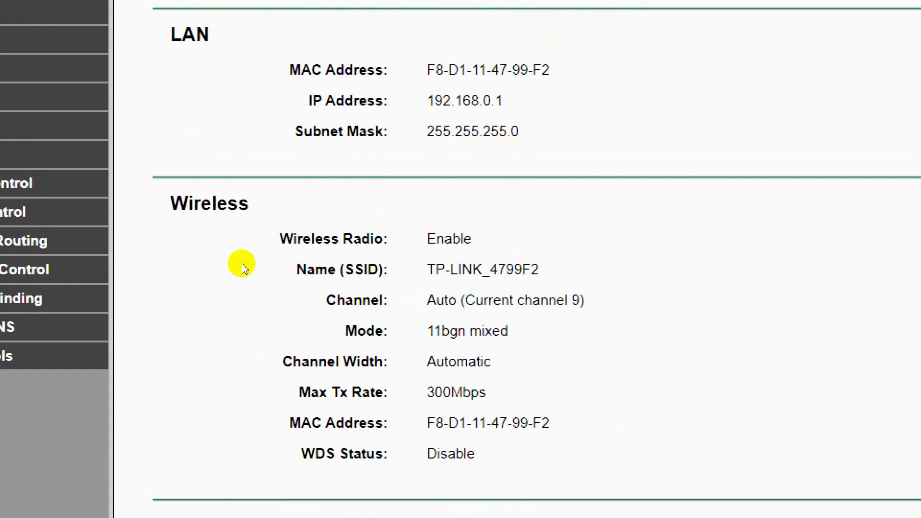
drag(264, 261, 280, 274)
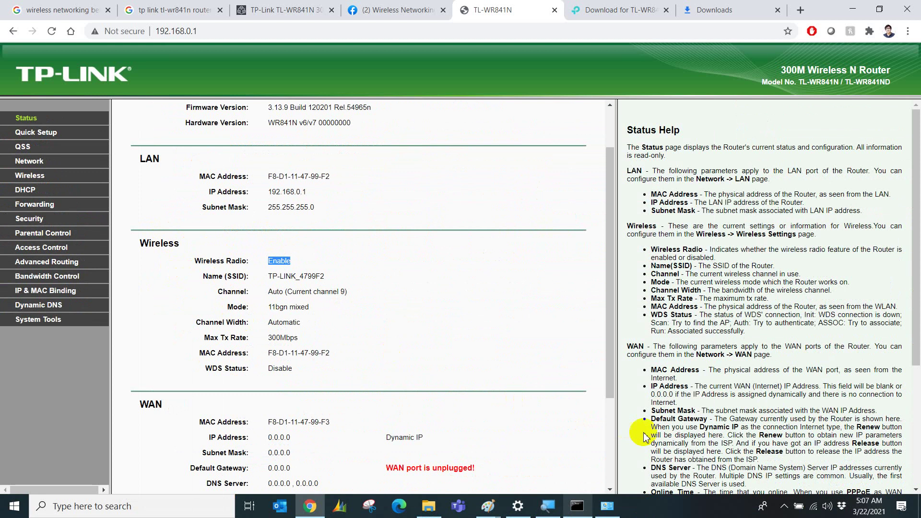
Check nearby Wi-Fi networks, highlight the channel value Auto (Current channel 9), then open Google.
click(805, 511)
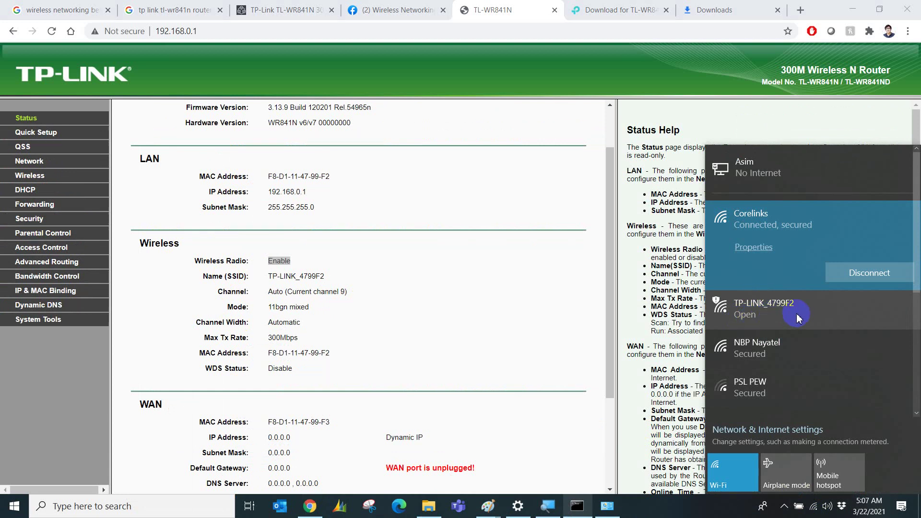
click(468, 313)
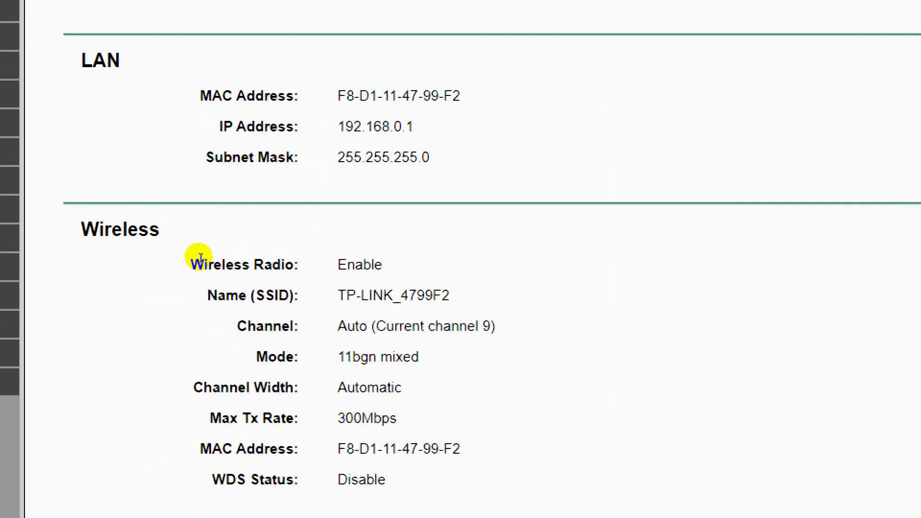
scroll(264, 269, down, 2)
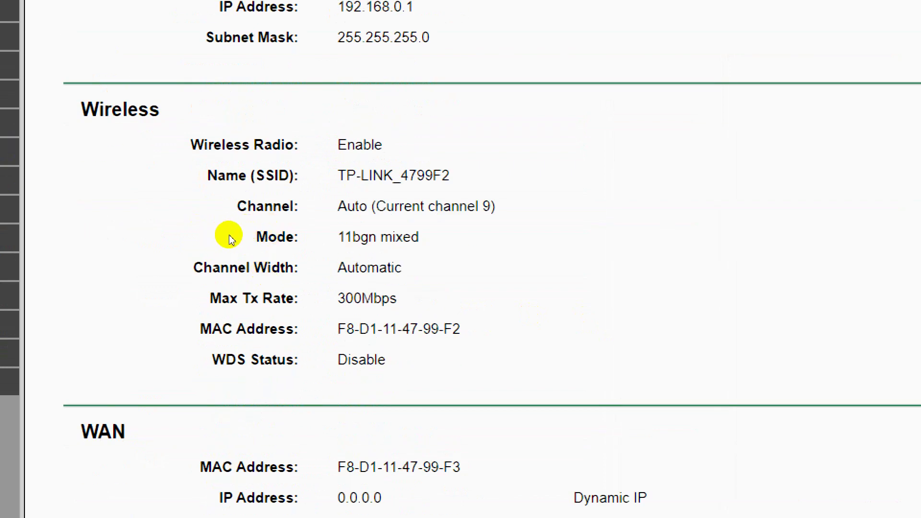
drag(263, 232, 351, 238)
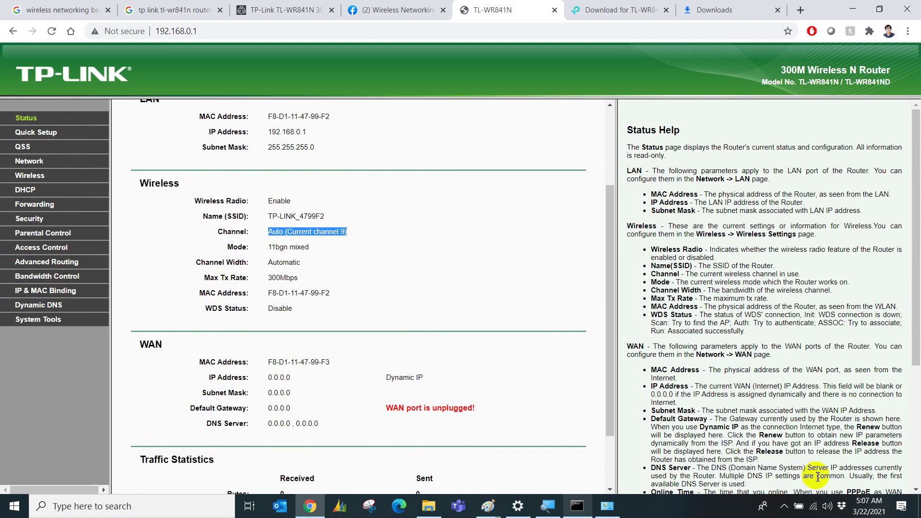
click(811, 509)
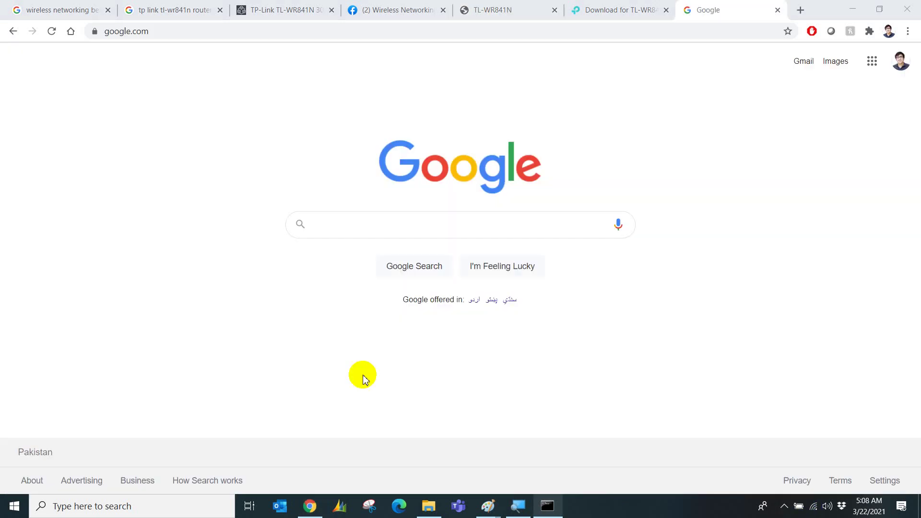
Search Google for 'non-overlapping channels' and switch to the image results.
click(337, 240)
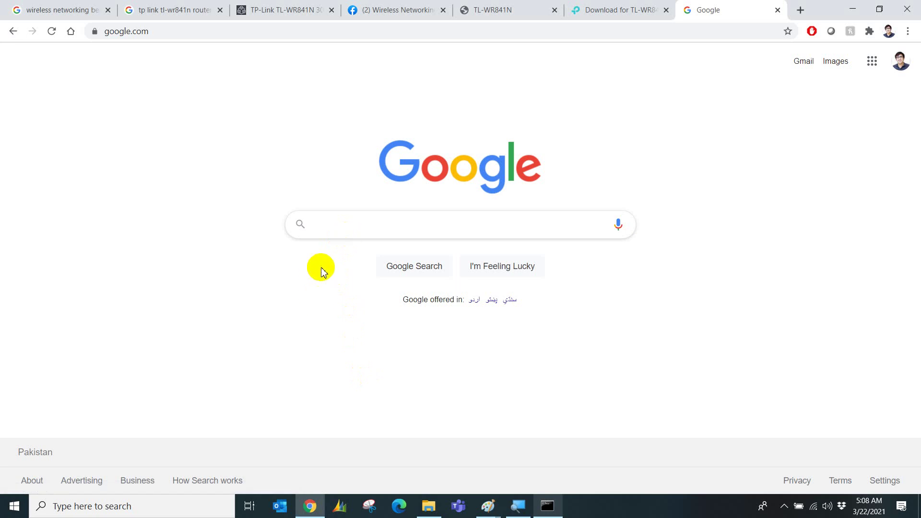
click(361, 237)
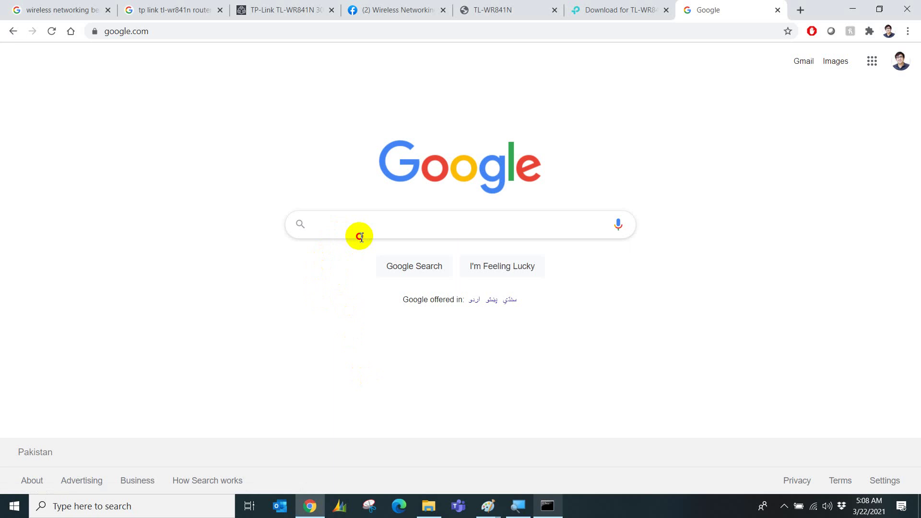
text(non)
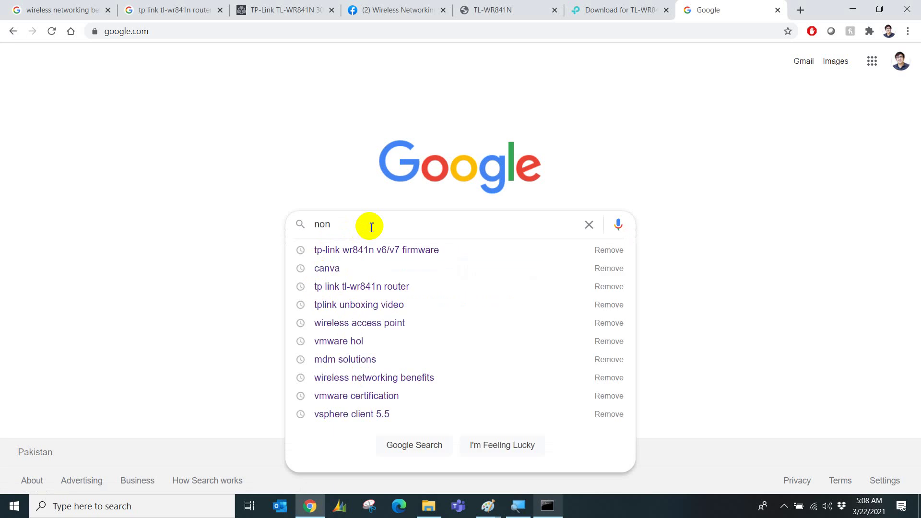
text(-overlapping chall)
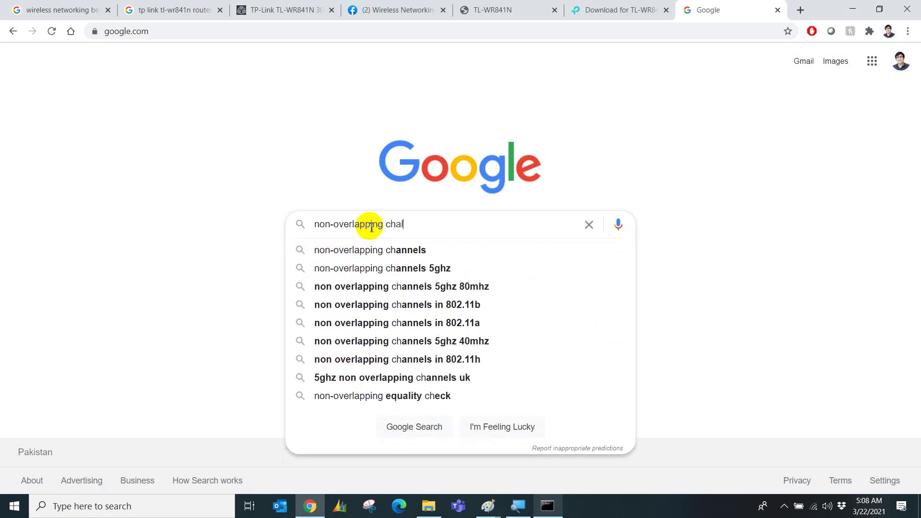
key(BackSpace)
key(BackSpace)
text(nnels)
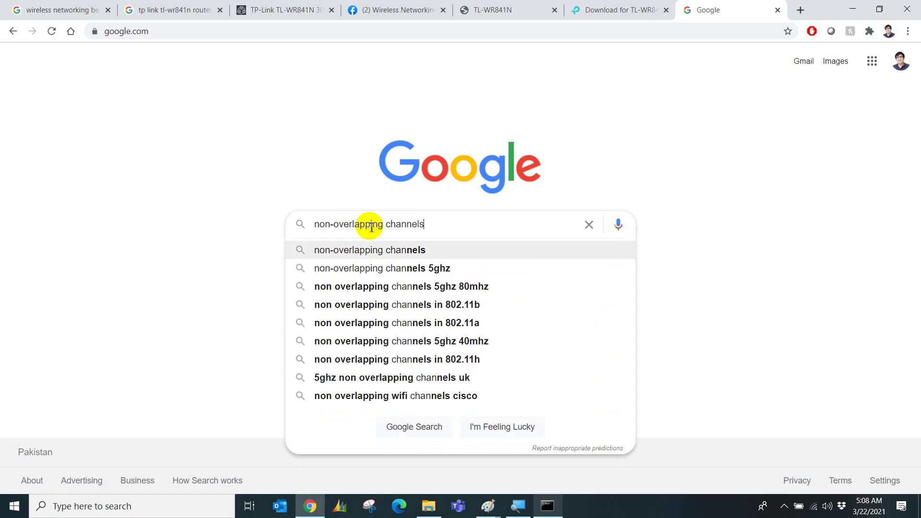
key(Return)
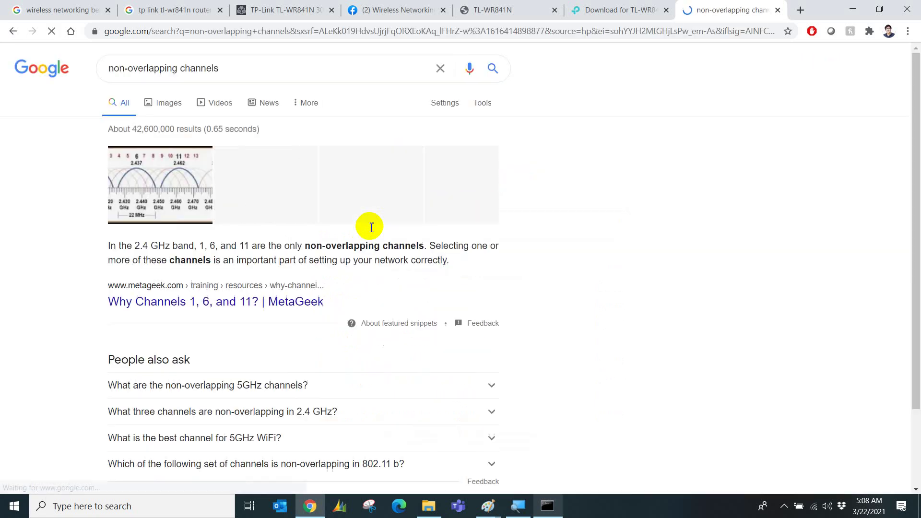
click(177, 114)
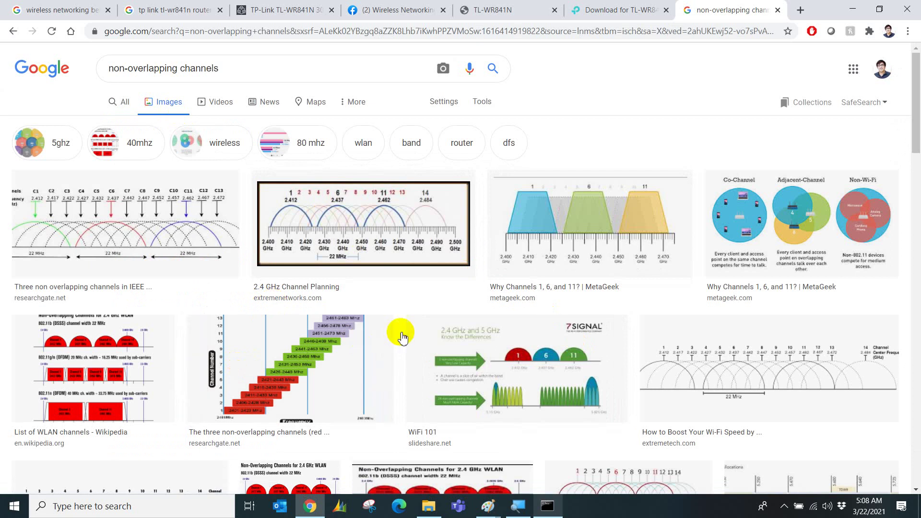
Enlarge MetaGeek's 'Why Channels 1, 6, and 11?' diagram spanning 2.400–2.470 GHz.
click(592, 235)
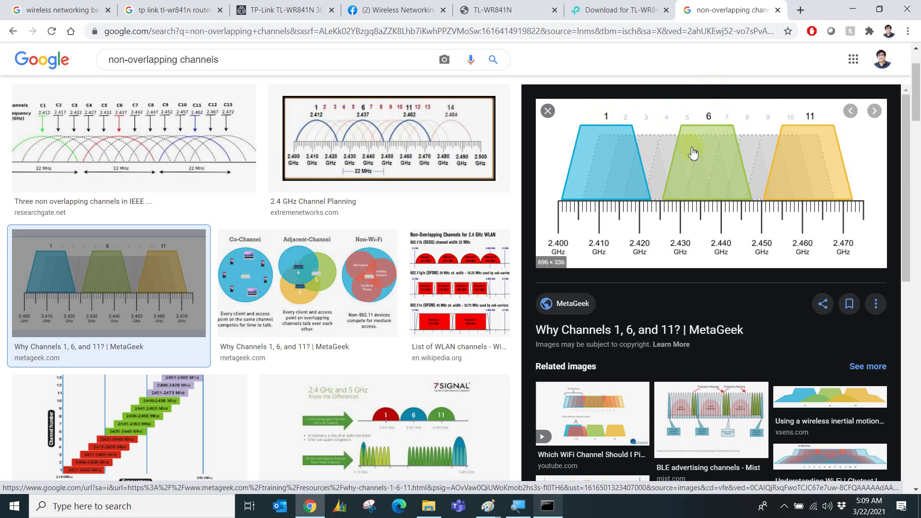
Bring the router Status tab forward to see Auto channel 9 and 11bgn mixed mode.
click(484, 10)
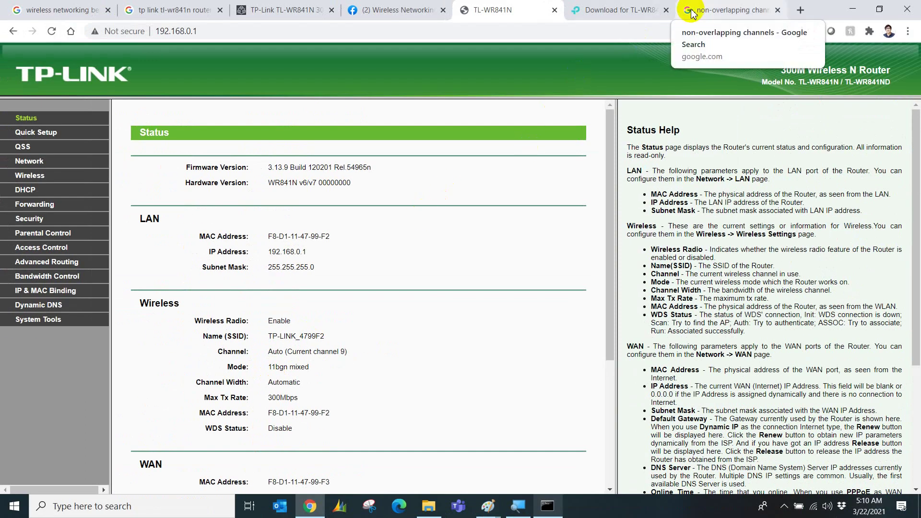
Replace the Google query with 'wireless 11bgn mixed' and view the all-web results.
click(720, 11)
triple_click(213, 64)
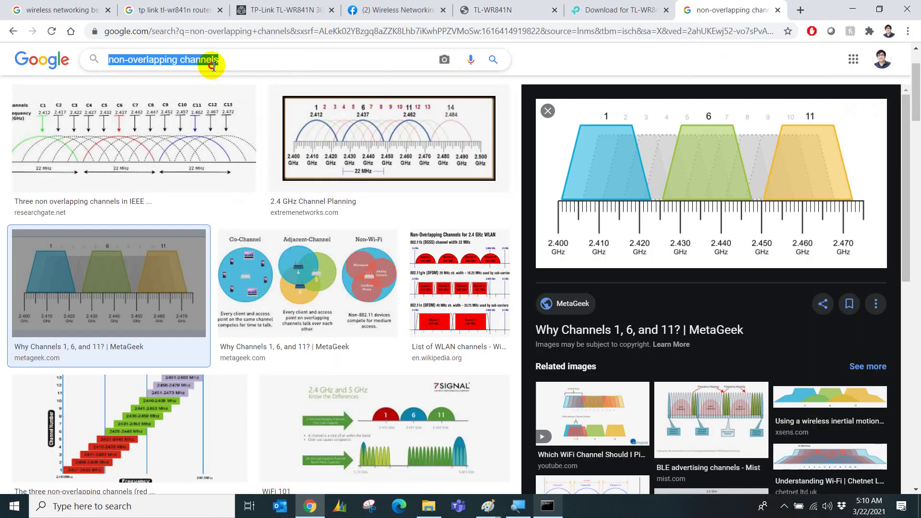
text(Wireles)
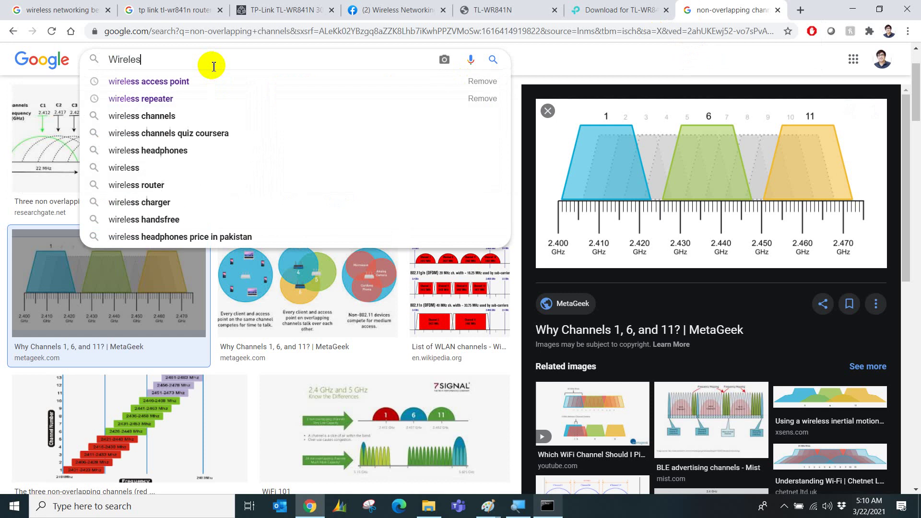
text(s 11b)
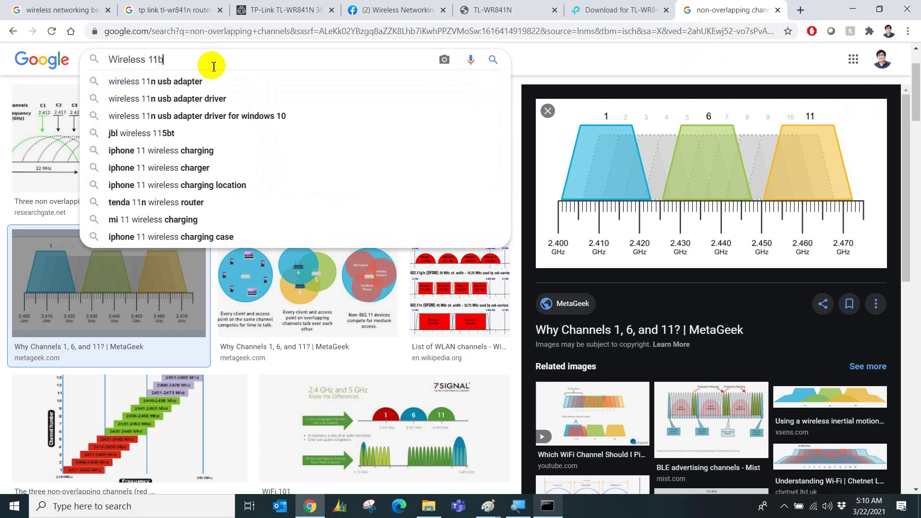
key(Down)
key(Return)
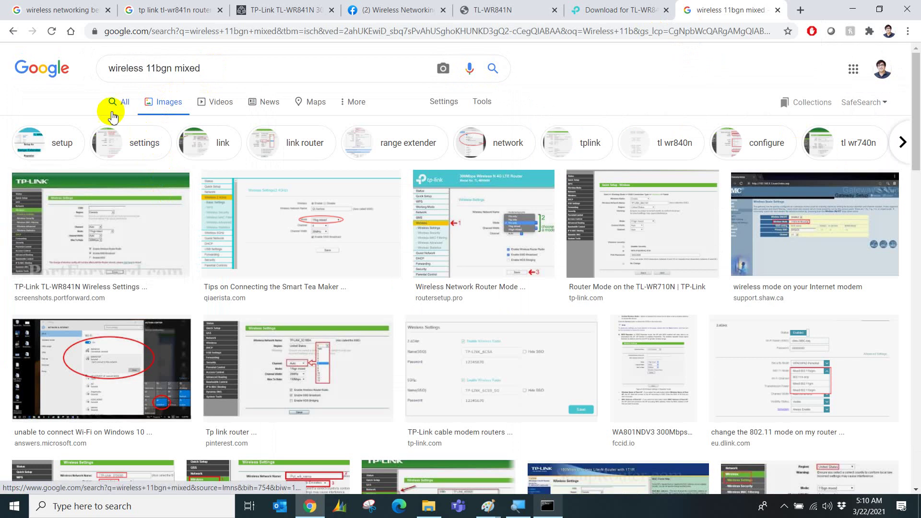
click(120, 112)
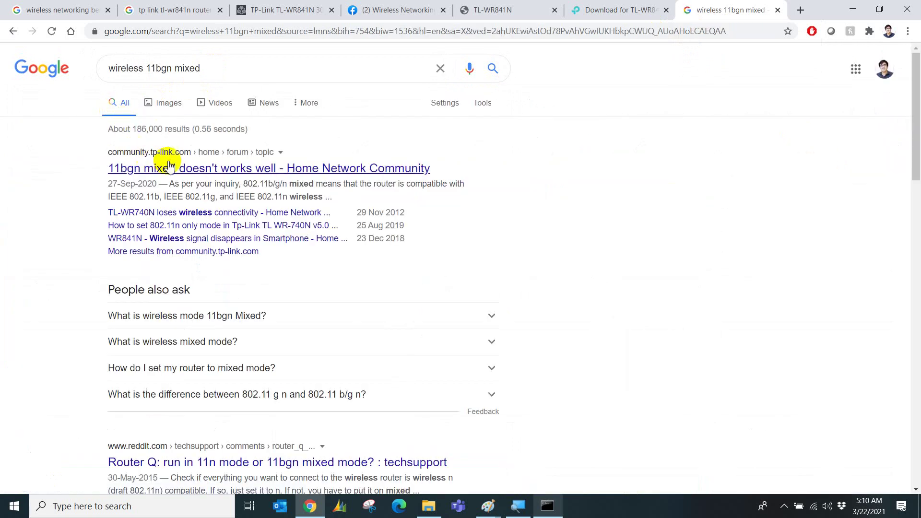
Skim the results, then erase 'mixed' from the search query.
scroll(214, 274, down, 3)
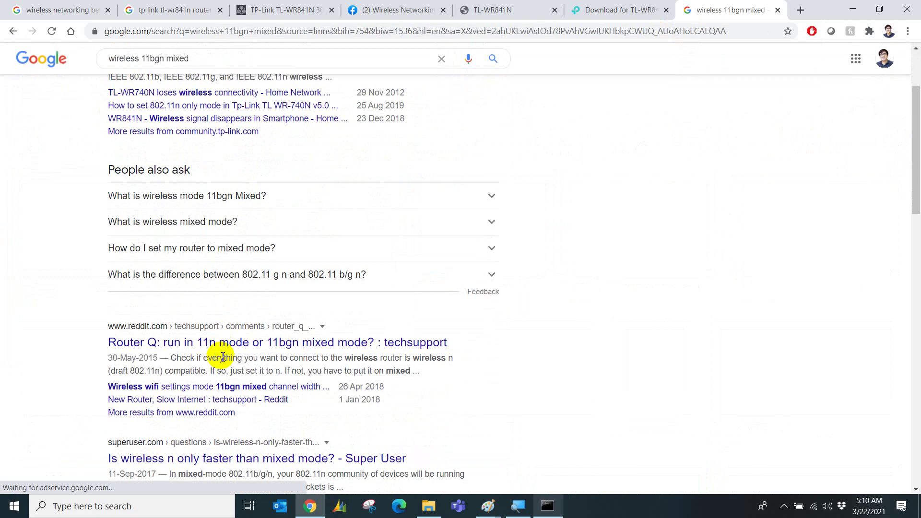
scroll(240, 240, up, 3)
click(262, 78)
key(BackSpace)
key(BackSpace)
key(BackSpace)
key(BackSpace)
key(BackSpace)
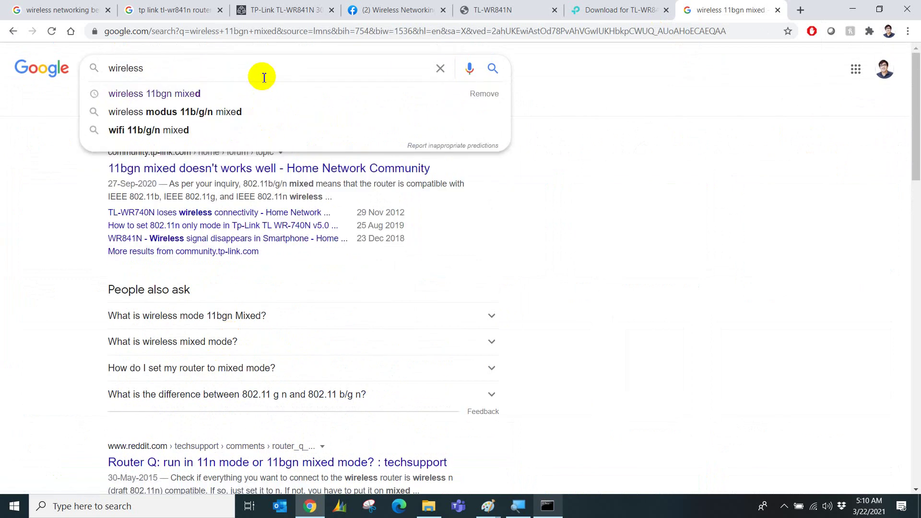
Revise the query to 'wireless technologies .11' and run the search.
text(technologies )
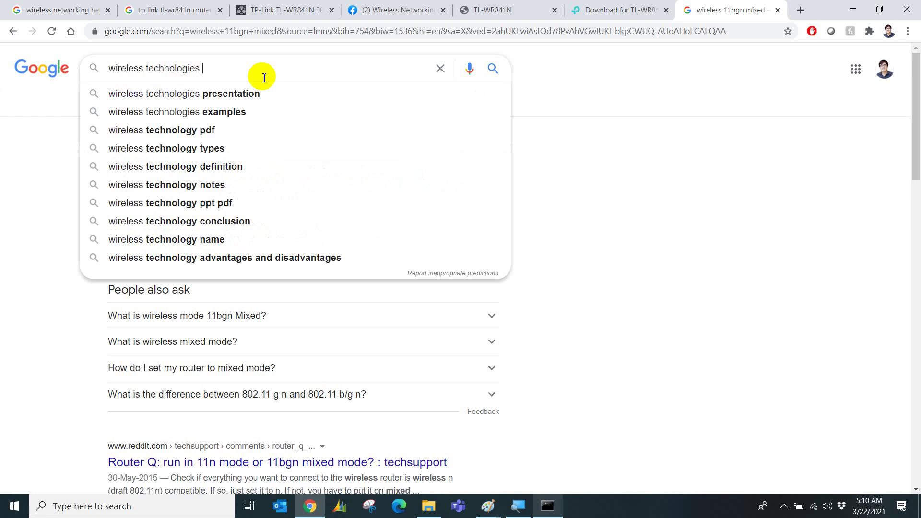
text(iee)
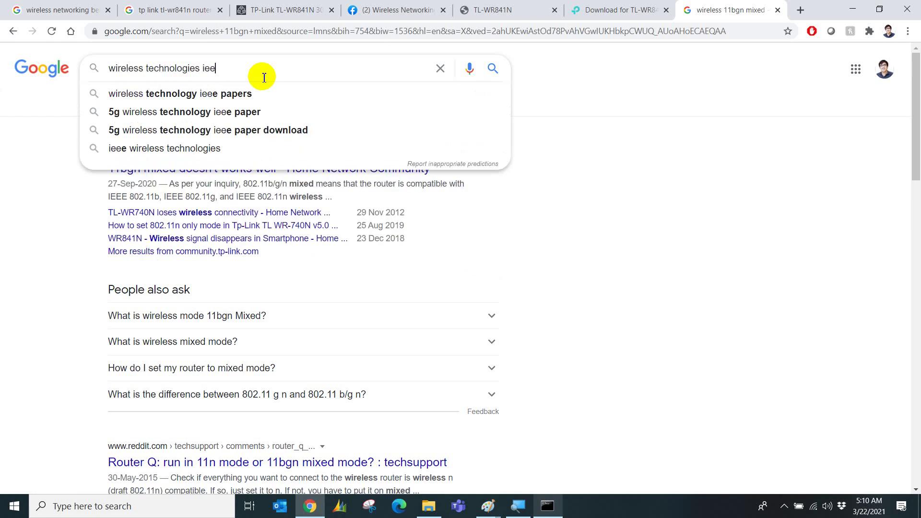
text(e)
key(BackSpace)
key(BackSpace)
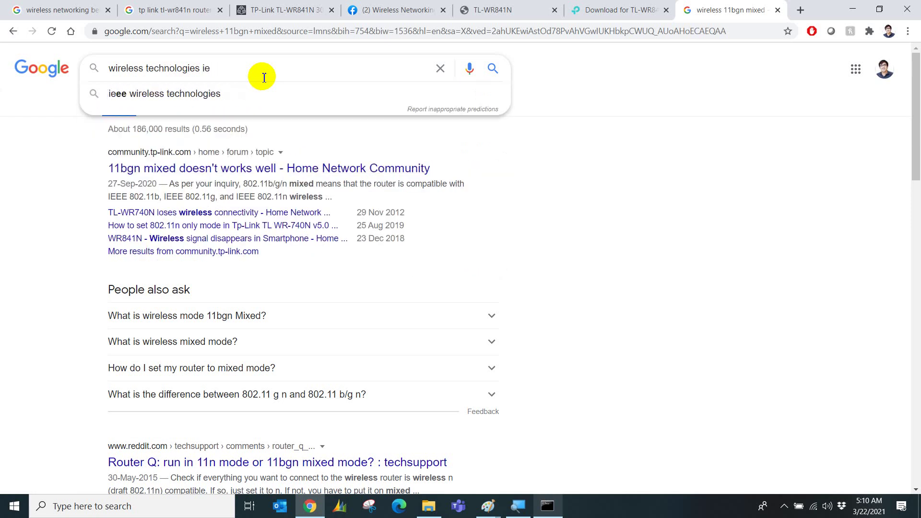
key(BackSpace)
key(BackSpace)
text(mode)
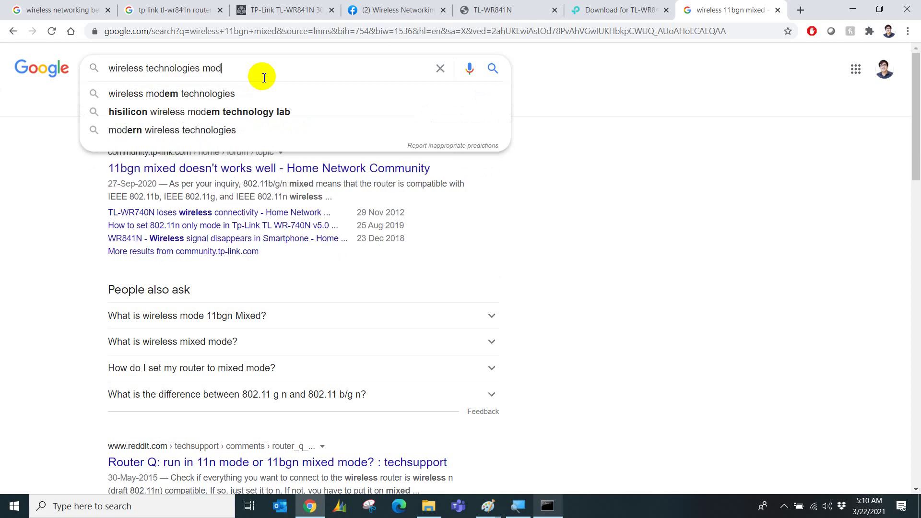
key(BackSpace)
key(BackSpace)
key(BackSpace)
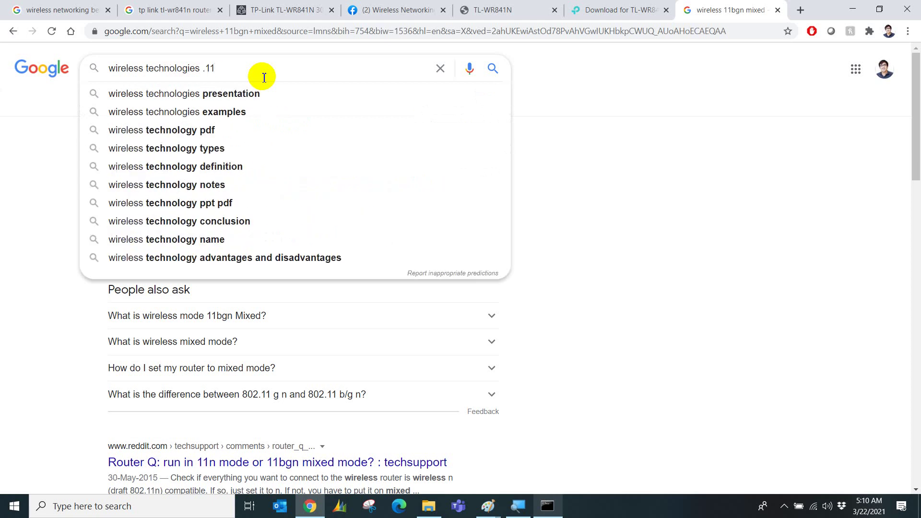
key(Return)
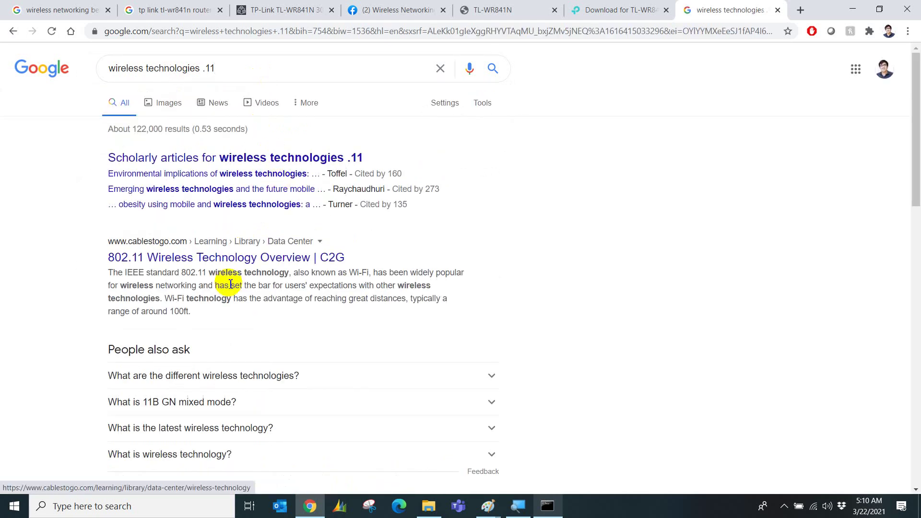
Open the C2G 802.11 Wireless Technology Overview in a new tab, then return to the results.
right_click(225, 261)
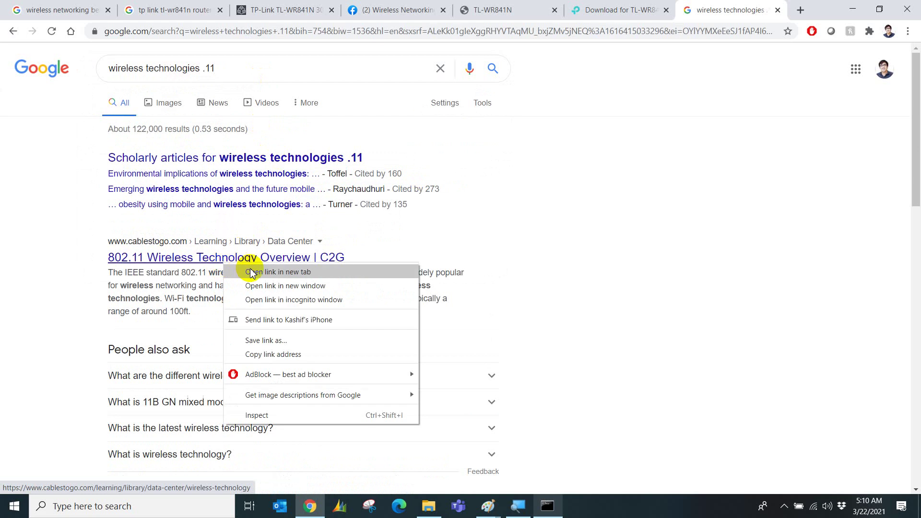
click(252, 272)
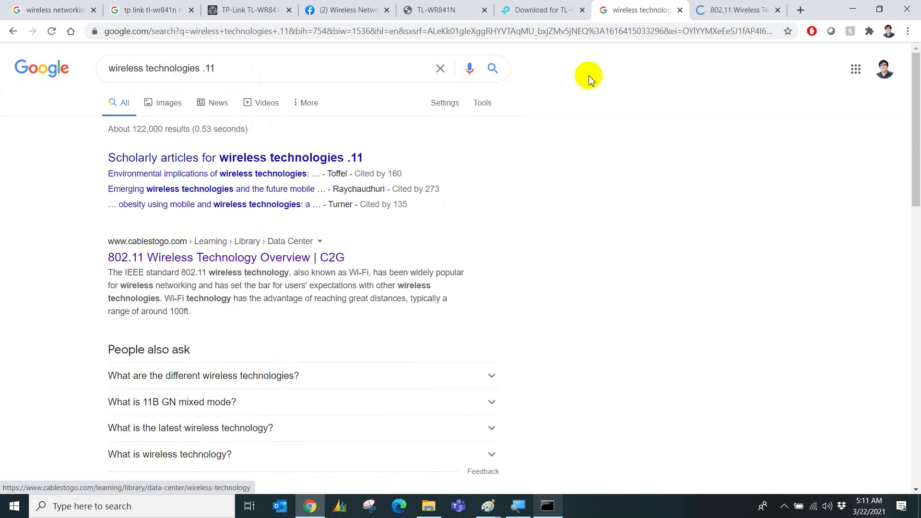
click(731, 9)
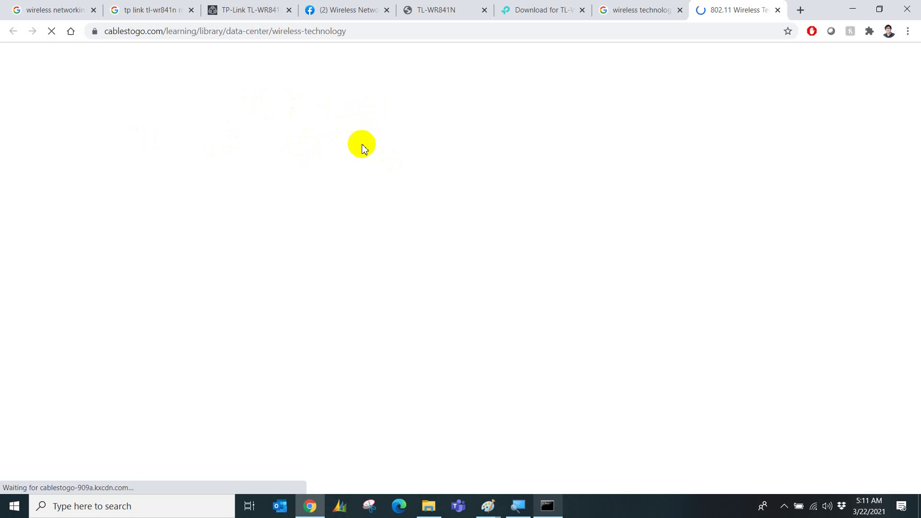
click(641, 7)
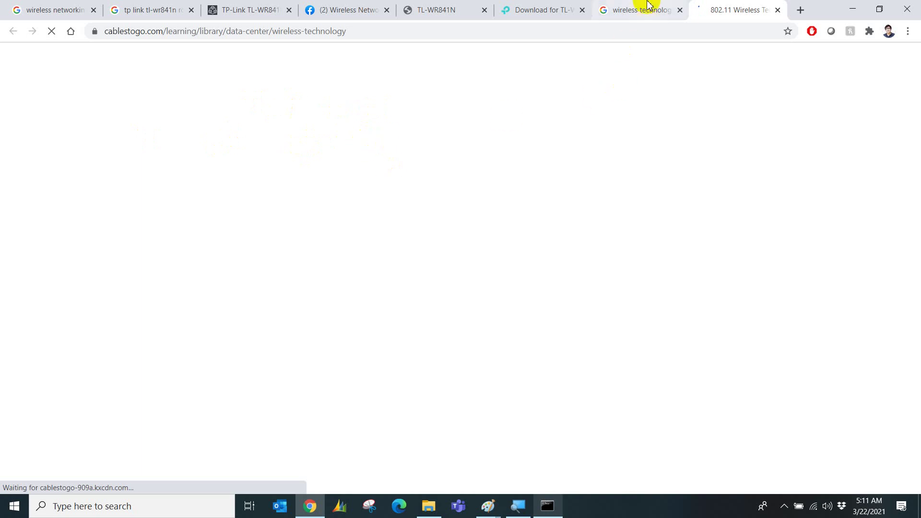
Check the router Status page's 11bgn mixed mode, then go back to the 'wireless technologies .11' results.
click(542, 10)
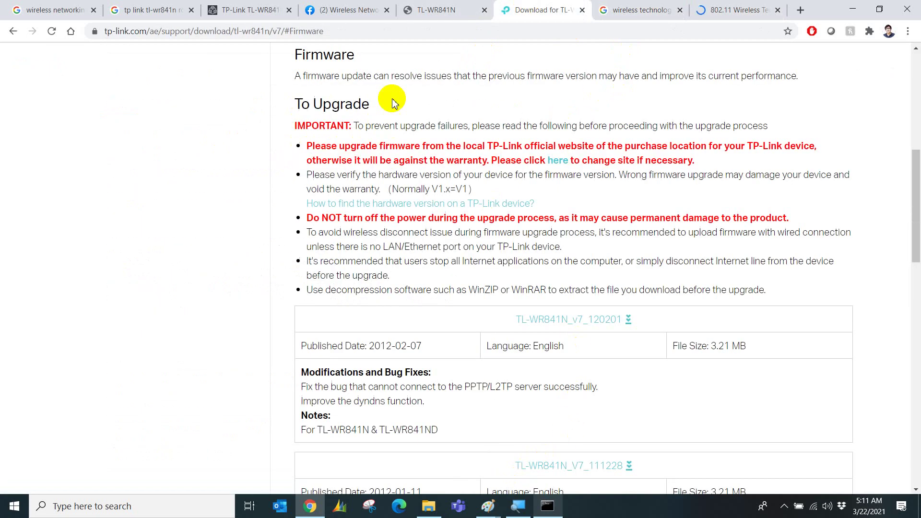
click(432, 10)
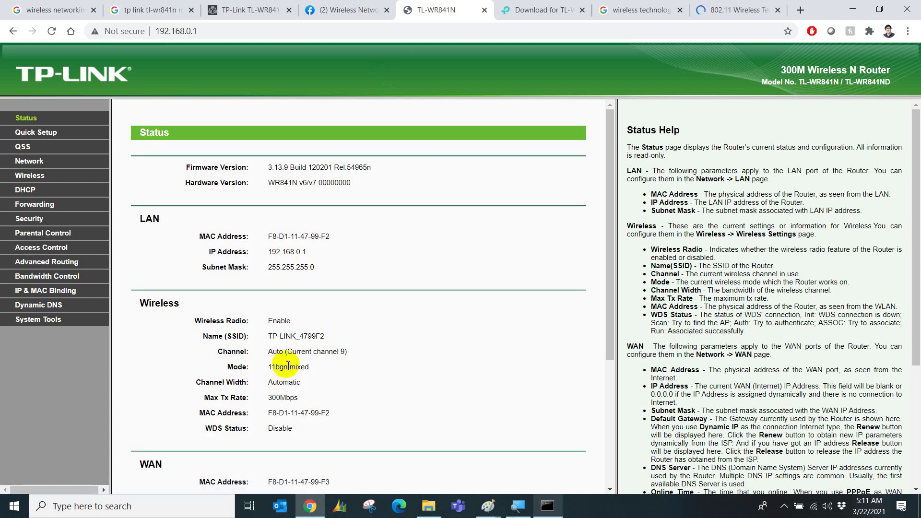
click(630, 5)
Search for 'wifi 6 speed' and highlight the 9.6 Gbps figure.
triple_click(196, 66)
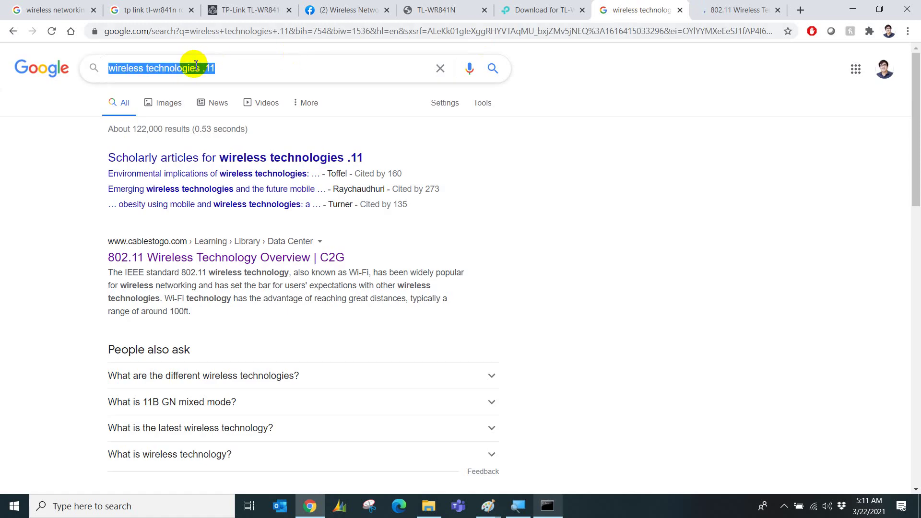
text(Wifi)
key(BackSpace)
key(BackSpace)
text(Fi)
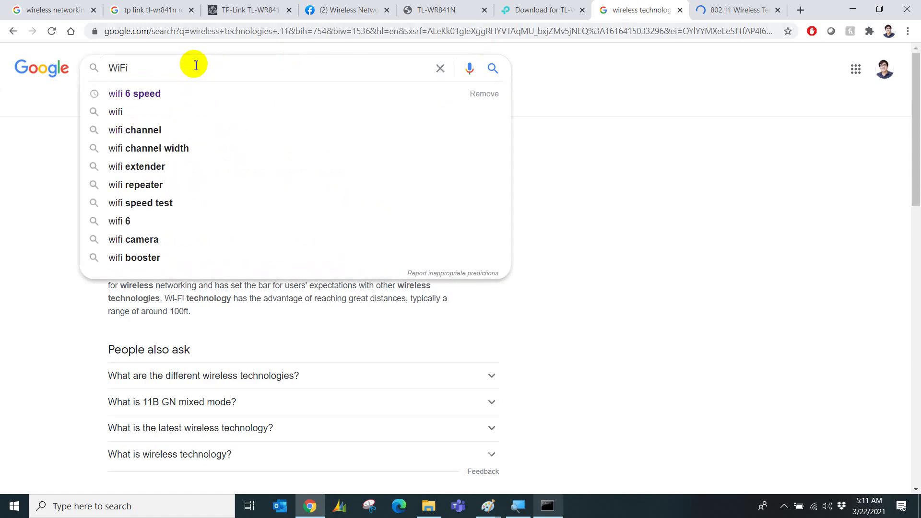
key(Down)
key(Return)
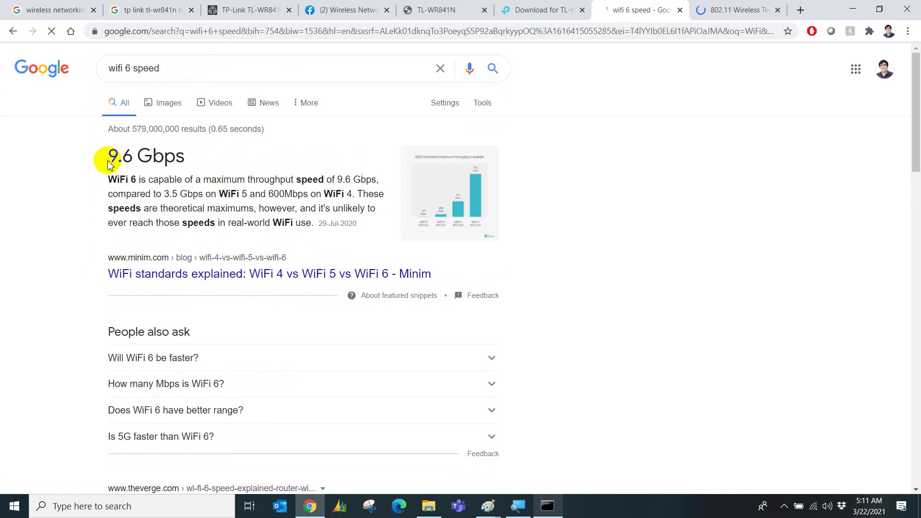
drag(109, 158, 188, 158)
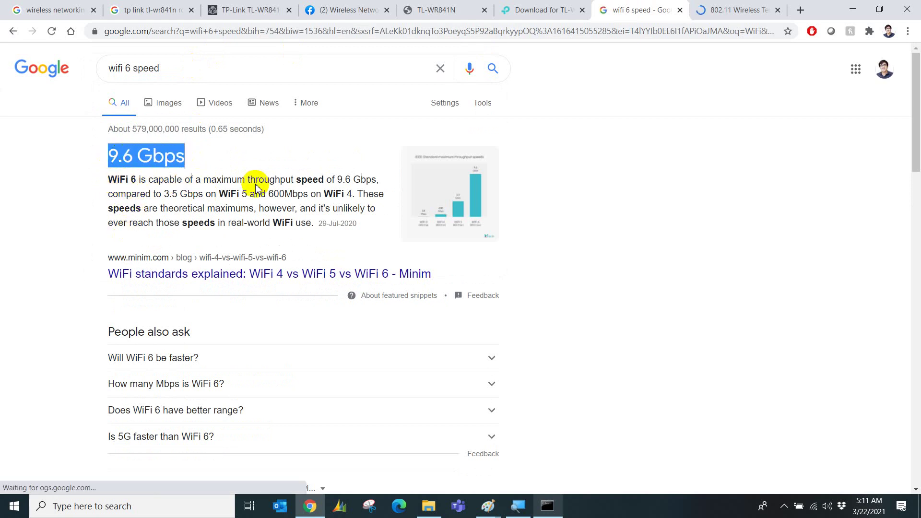
Browse image results for 'wifi 6 access points', then switch to its web results.
click(169, 103)
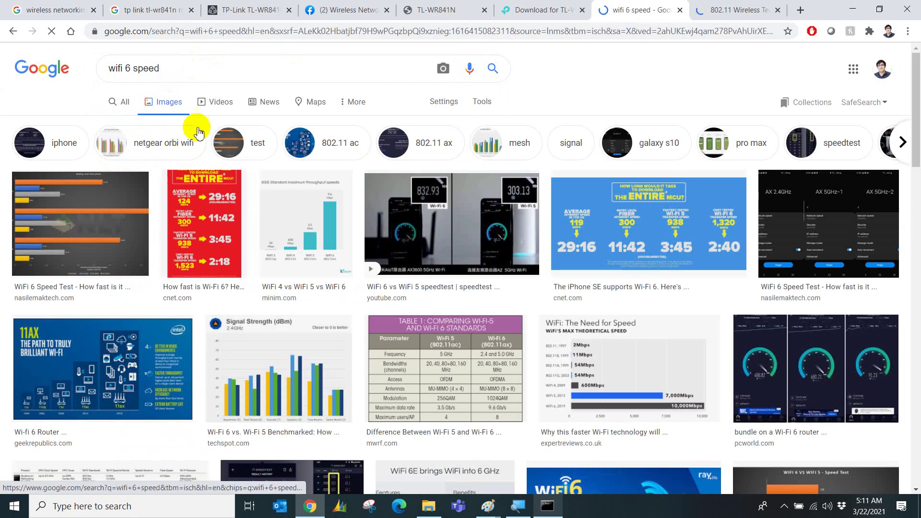
click(184, 70)
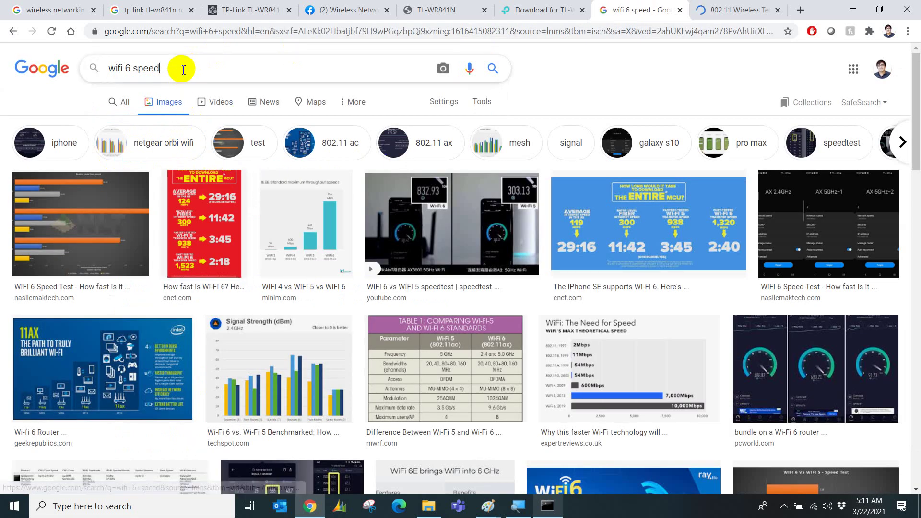
key(BackSpace)
key(BackSpace)
key(BackSpace)
key(BackSpace)
key(BackSpace)
text(ac)
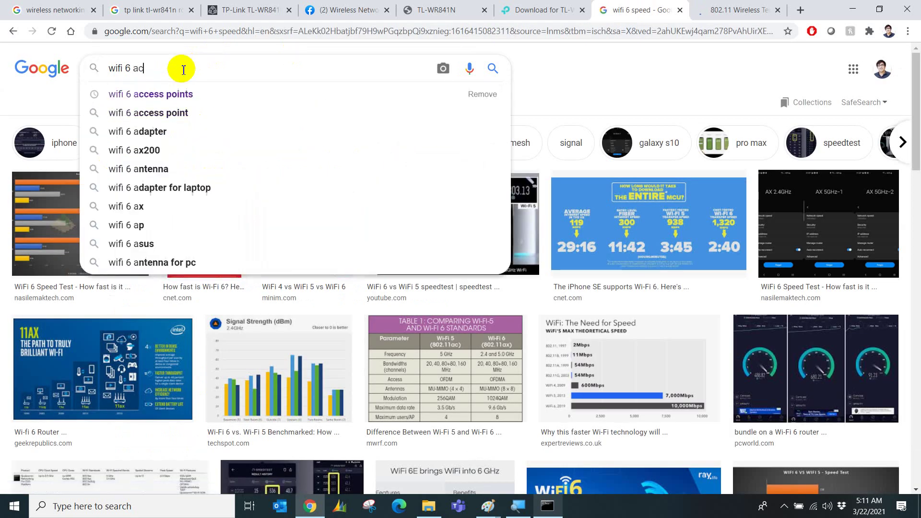
text(c)
key(Down)
key(Return)
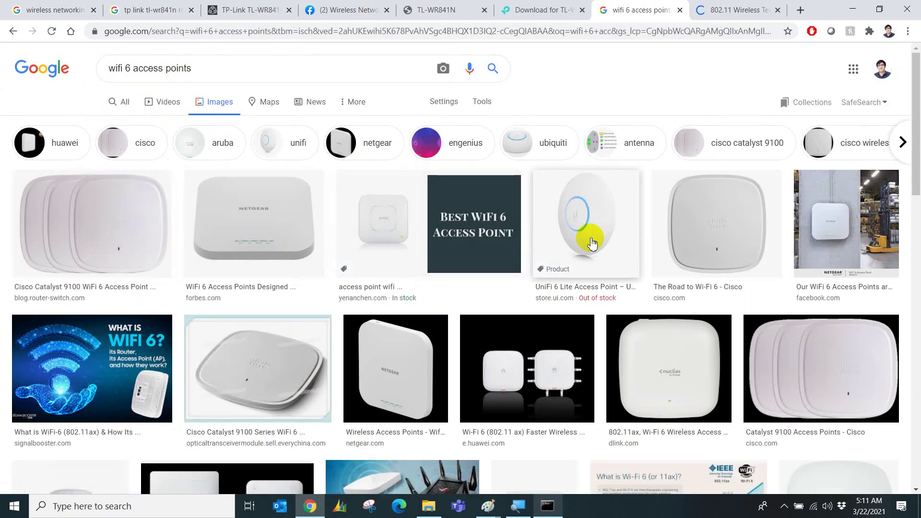
scroll(376, 242, down, 4)
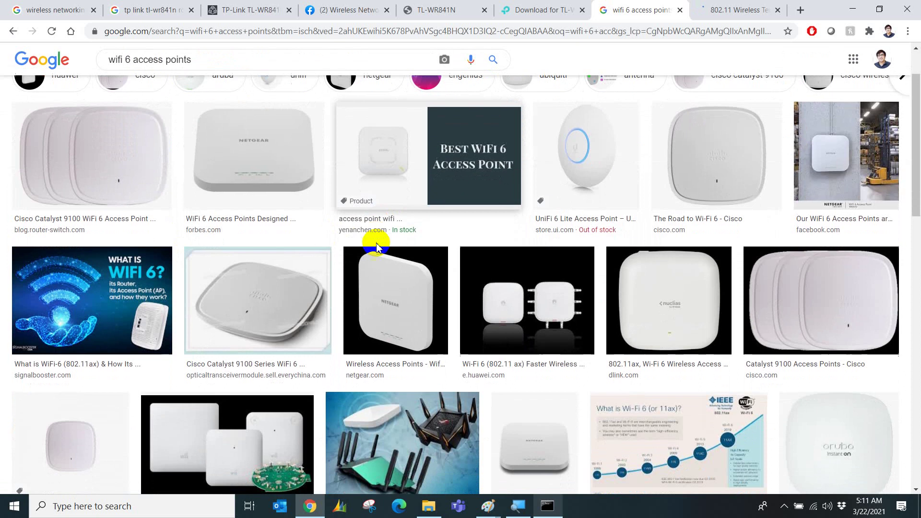
scroll(377, 246, down, 1)
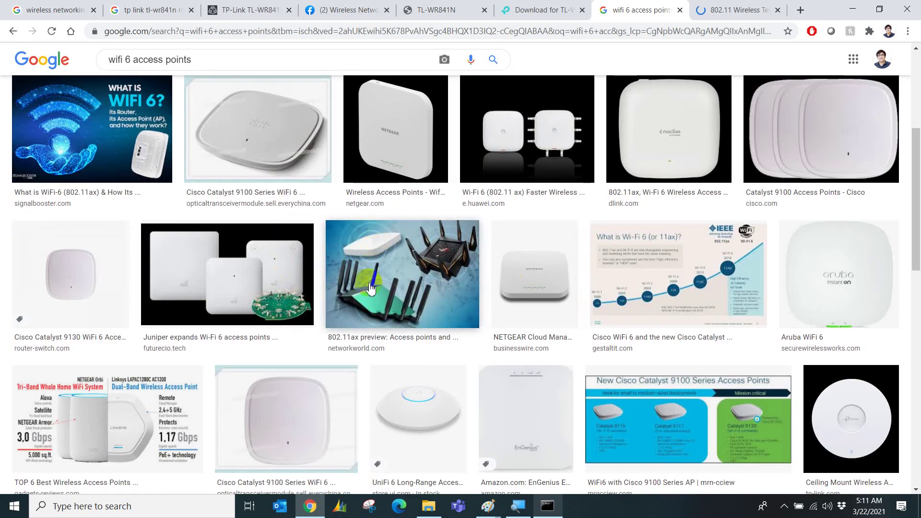
scroll(361, 297, up, 4)
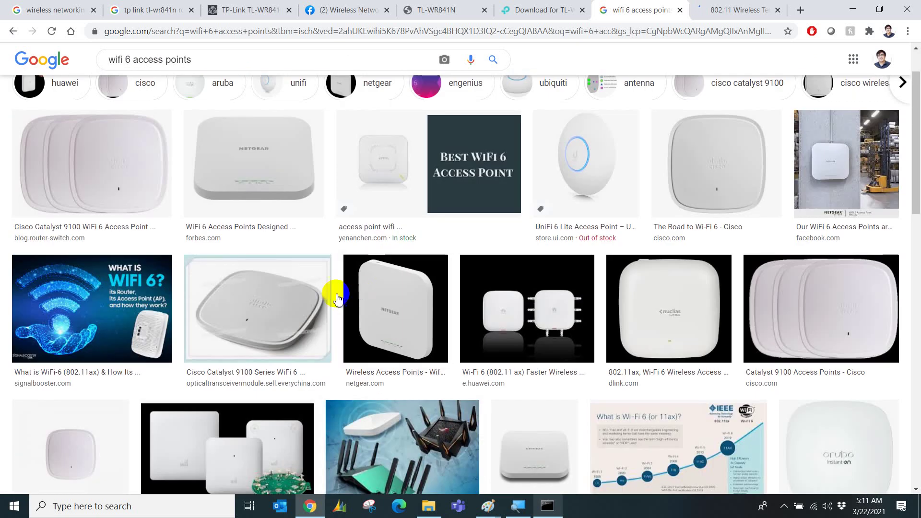
scroll(248, 193, up, 1)
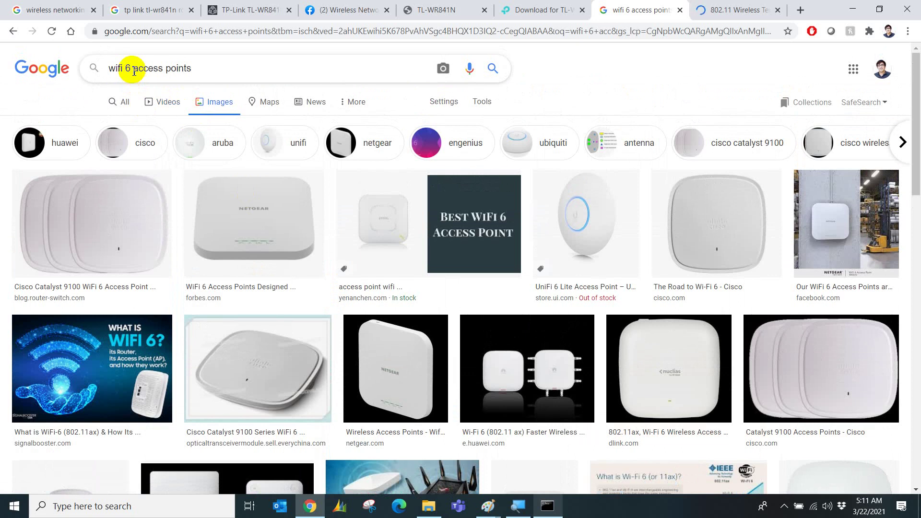
click(123, 100)
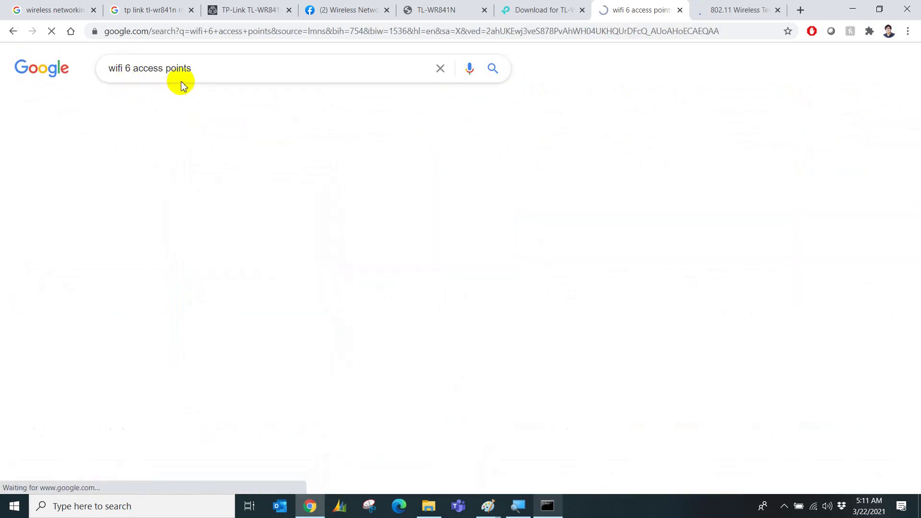
In the C2G article, highlight the 802.11b 11Mbps, 802.11a 54Mbps and 802.11g 11–54Mbps signaling rates.
click(729, 10)
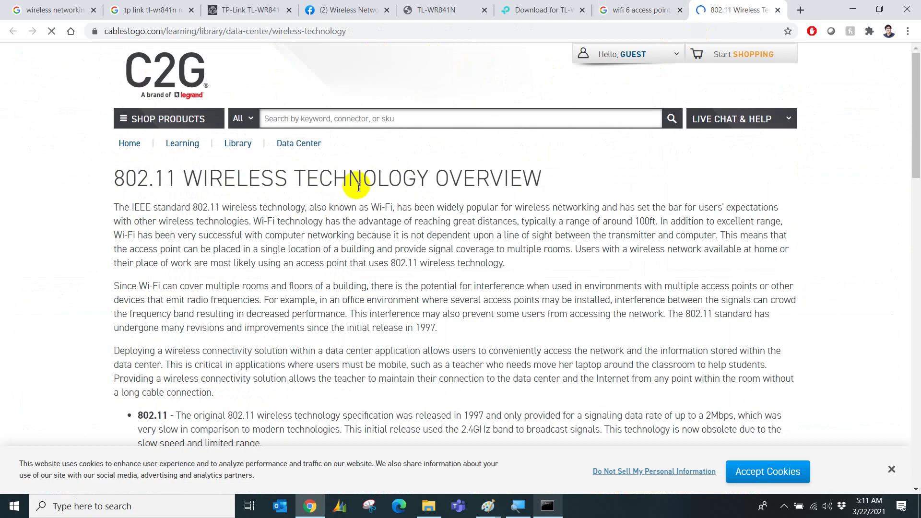
scroll(357, 187, down, 2)
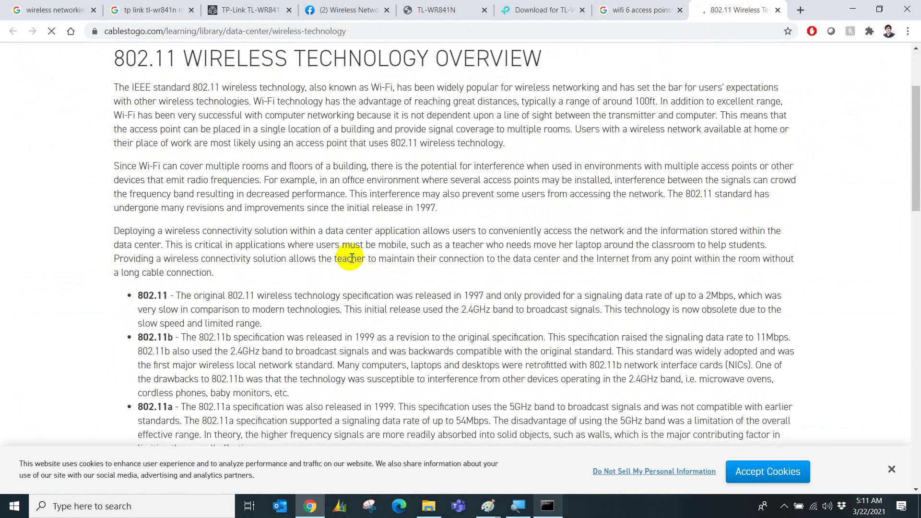
scroll(352, 258, down, 1)
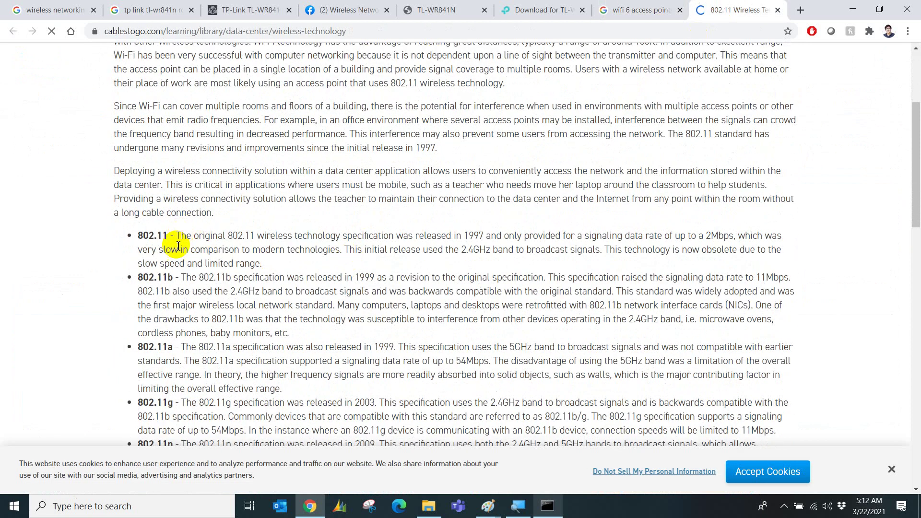
scroll(169, 301, down, 1)
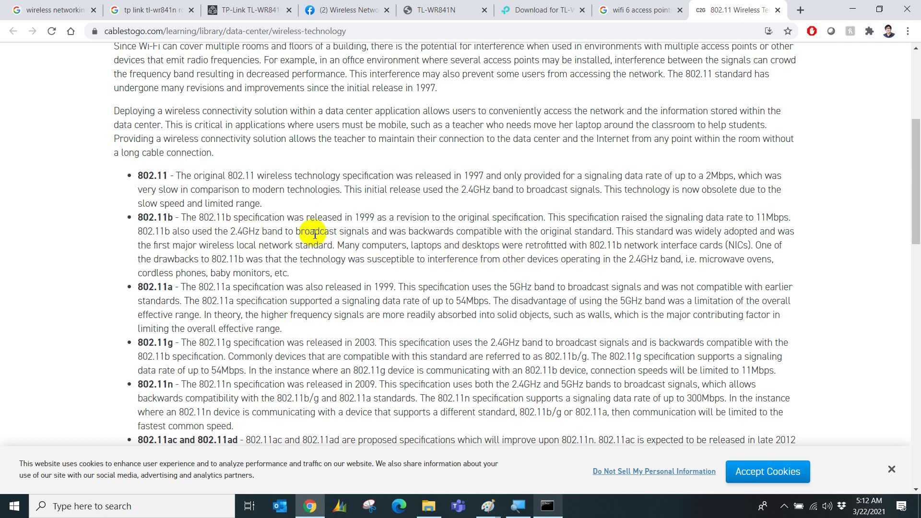
scroll(269, 263, down, 6)
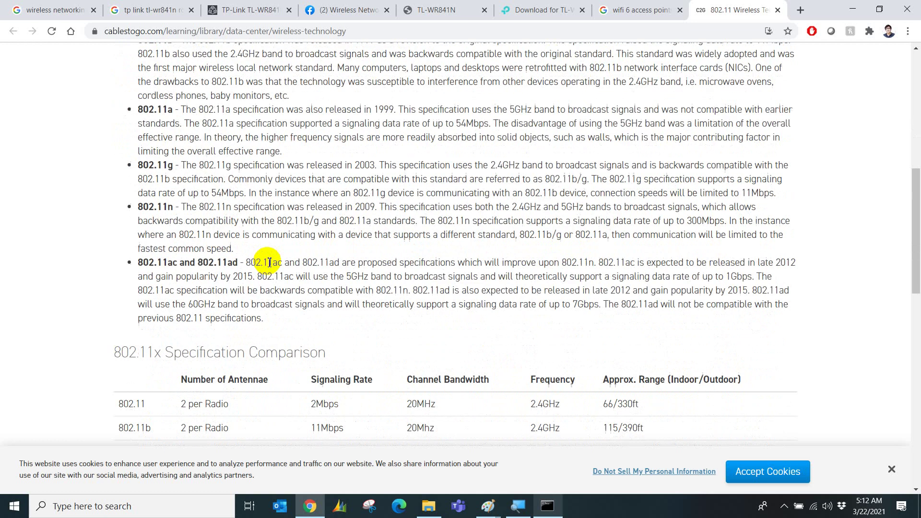
scroll(267, 266, down, 1)
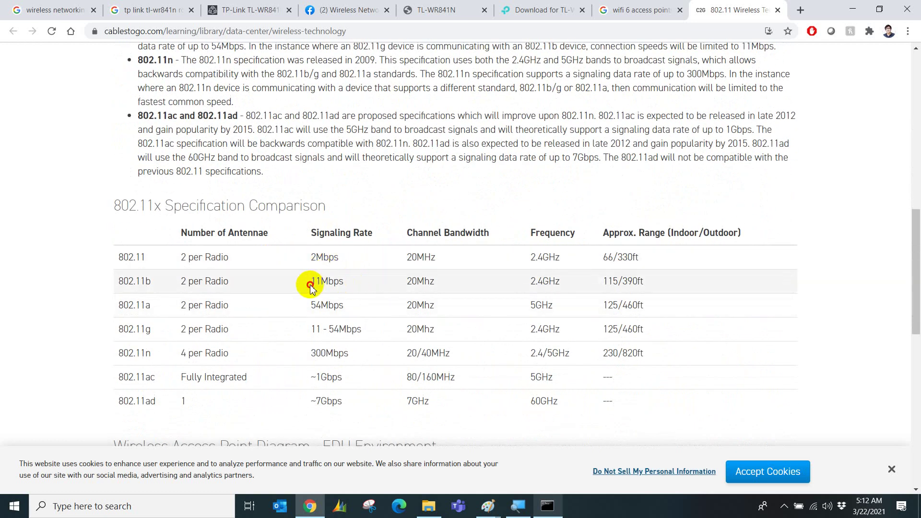
drag(309, 284, 351, 283)
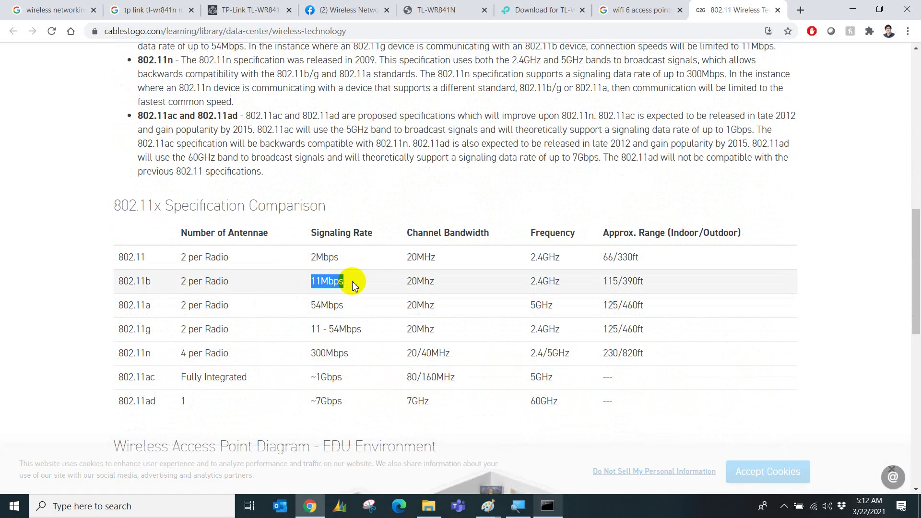
drag(345, 305, 365, 332)
click(310, 330)
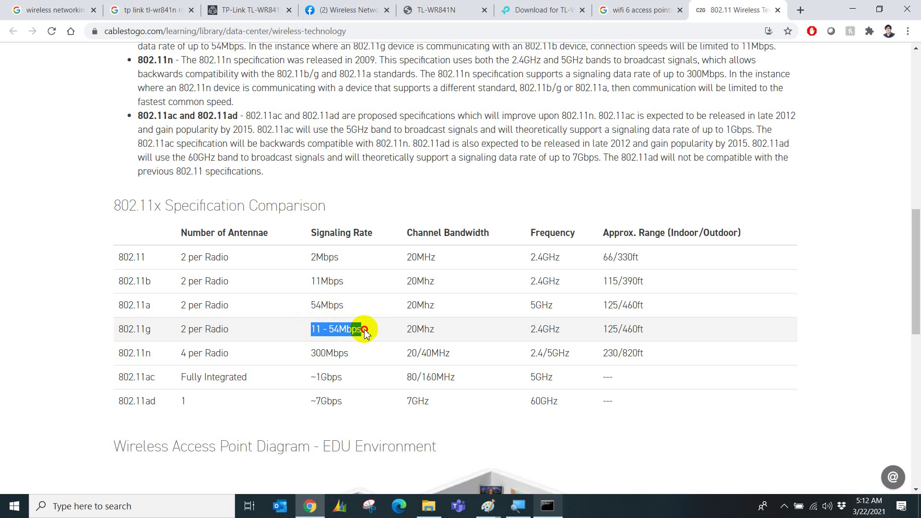
Highlight the 802.11n 300Mbps rate, scroll the rest, and return to the router Status tab.
scroll(358, 346, down, 1)
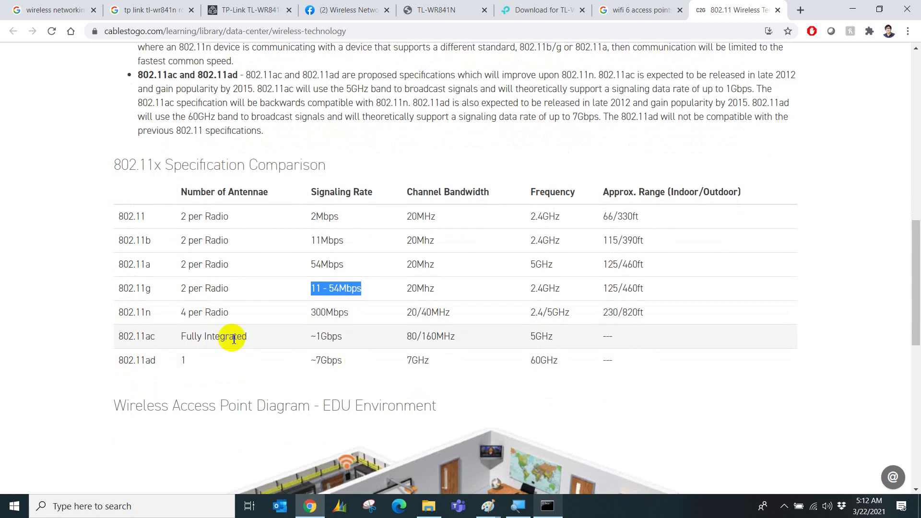
drag(347, 317, 289, 320)
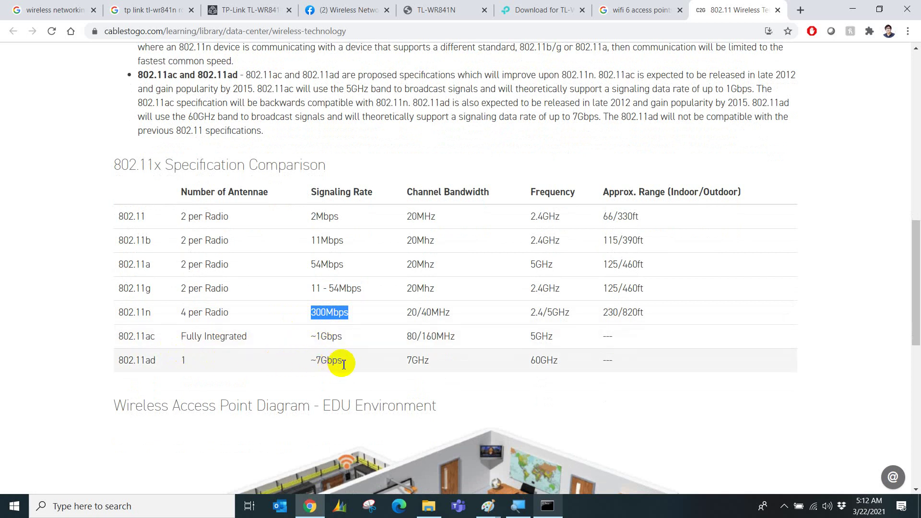
scroll(344, 364, down, 5)
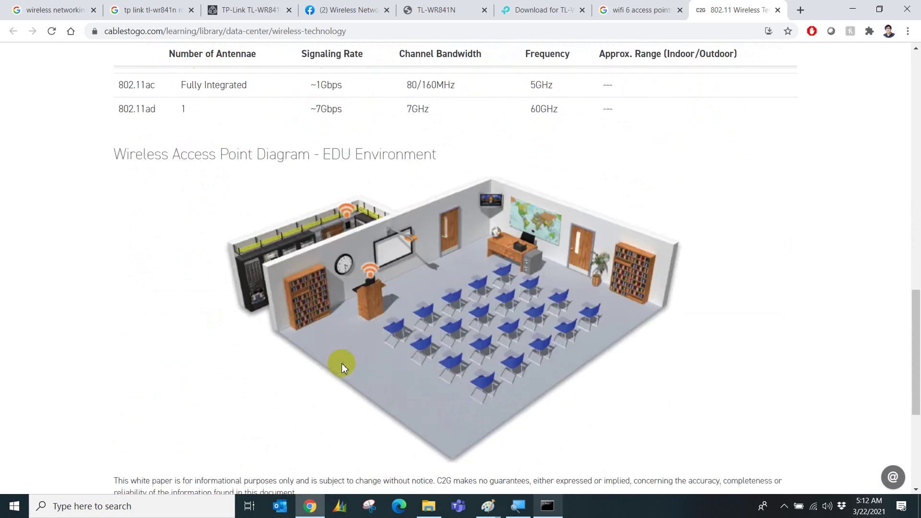
scroll(340, 363, down, 2)
scroll(388, 238, up, 2)
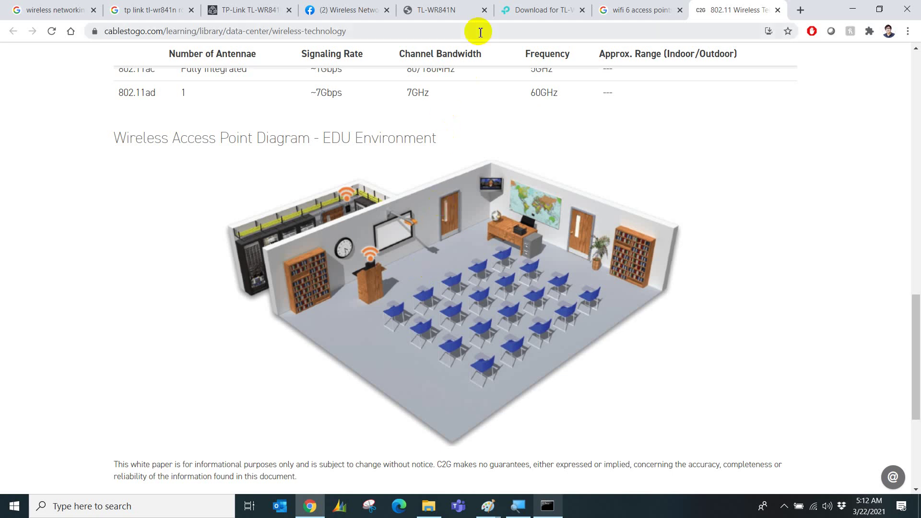
click(454, 11)
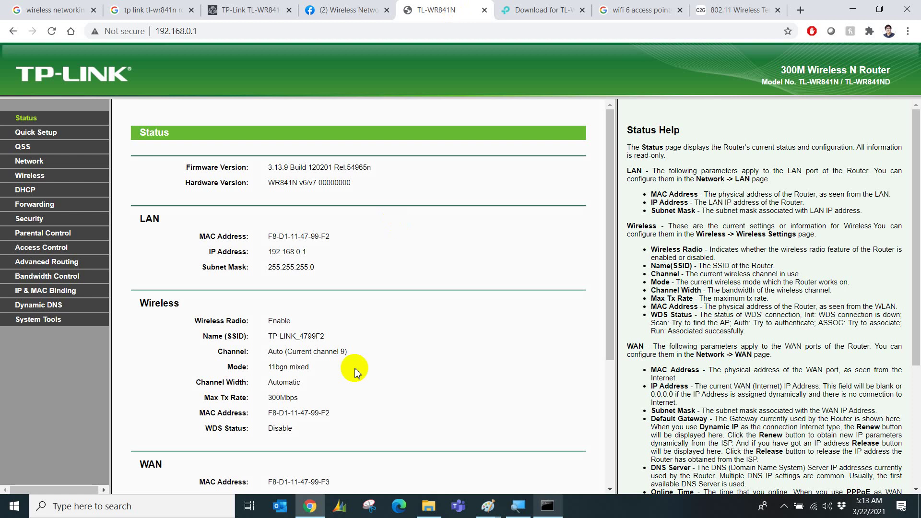
Confirm Wireless shows 11bgn mixed, Automatic channel width, 300Mbps; reveal hidden taskbar icons.
scroll(264, 305, down, 2)
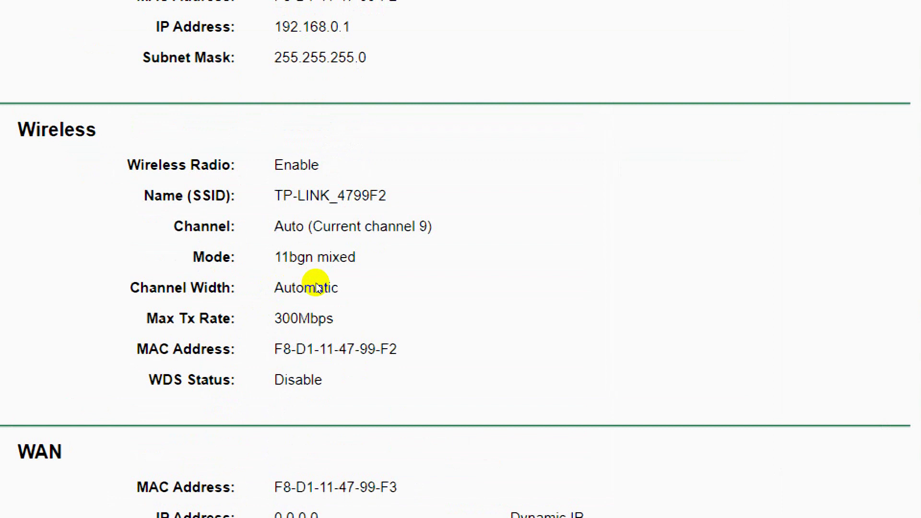
scroll(185, 300, up, 2)
scroll(217, 363, down, 2)
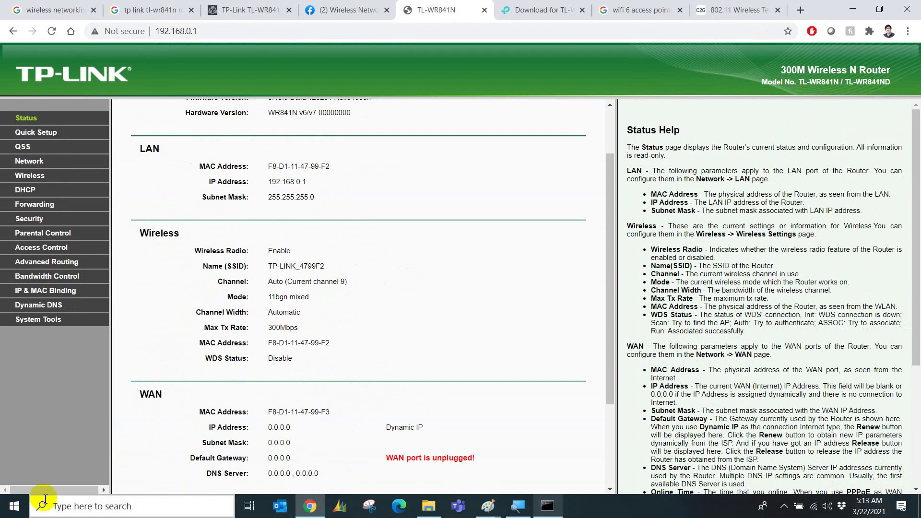
click(785, 507)
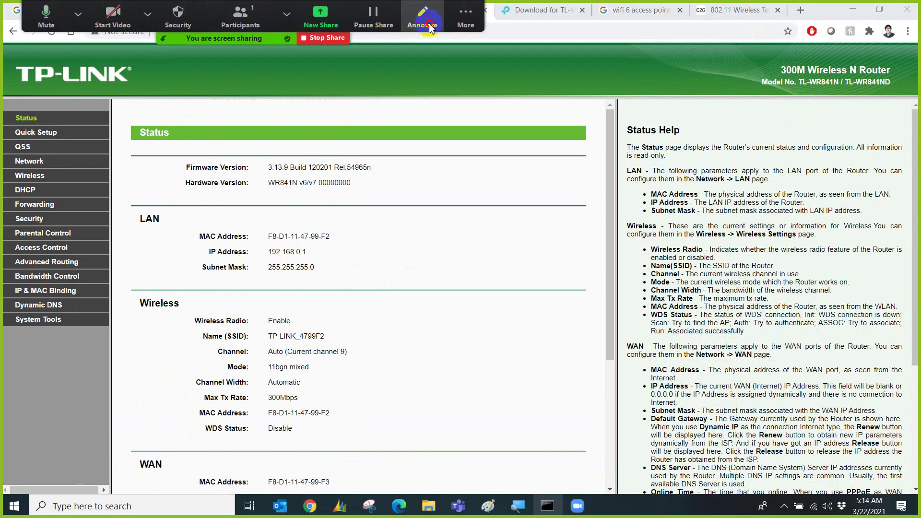
Place an empty Zoom text annotation box beside the router page's Wireless section.
click(422, 17)
click(333, 72)
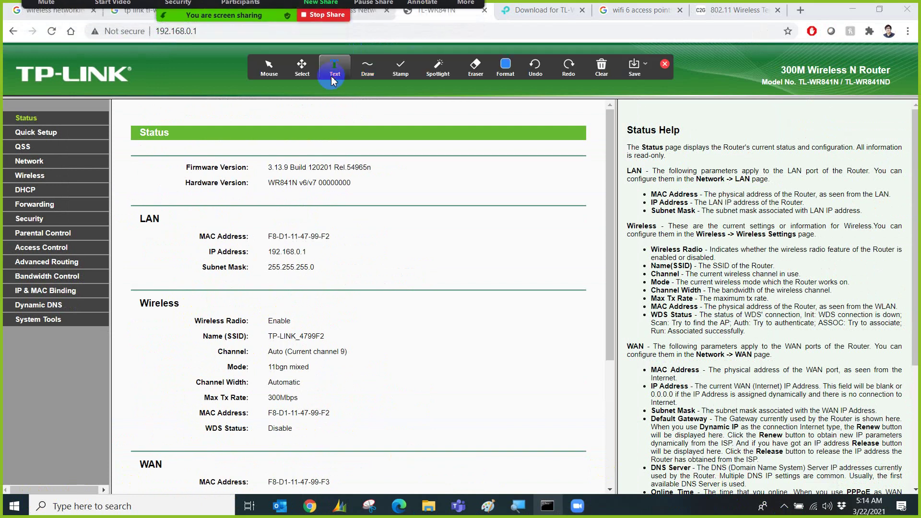
click(409, 327)
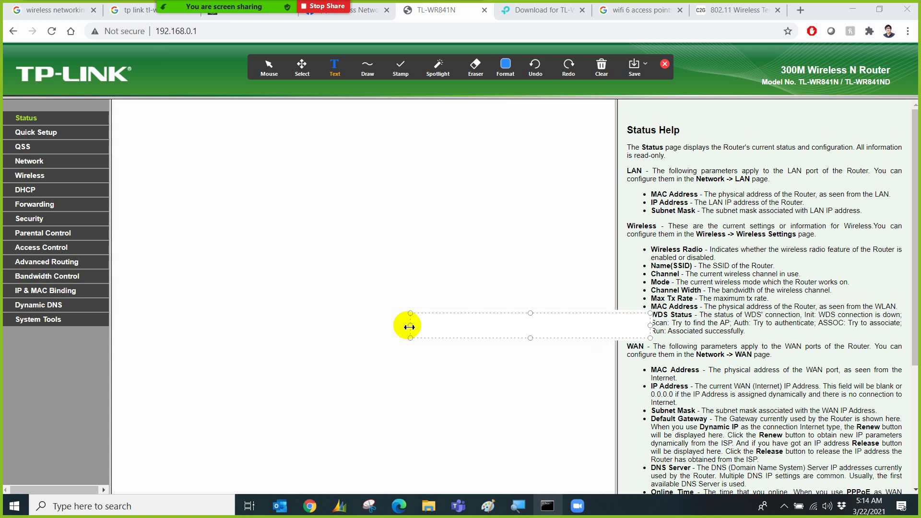
Type 'channel Width 20 - 2 km - bandwidth' and move the note beside the Wireless heading.
text(20)
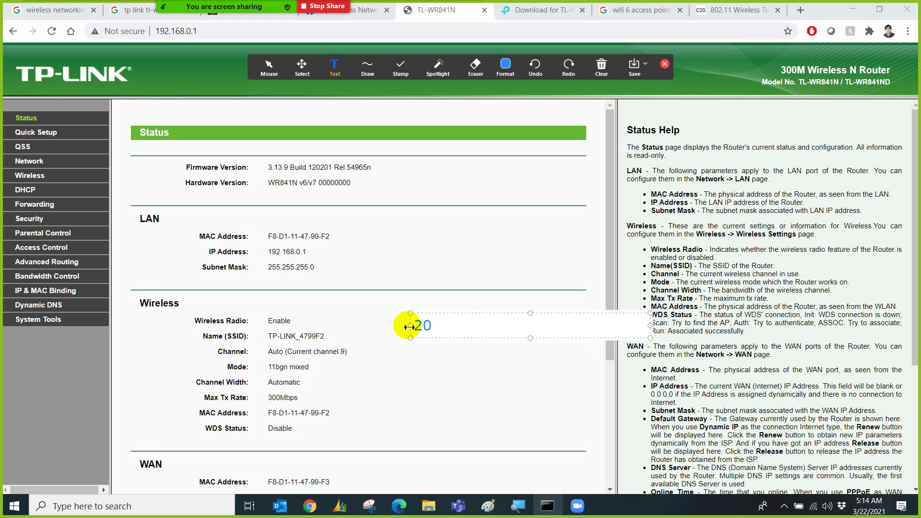
key(BackSpace)
key(BackSpace)
text(channel )
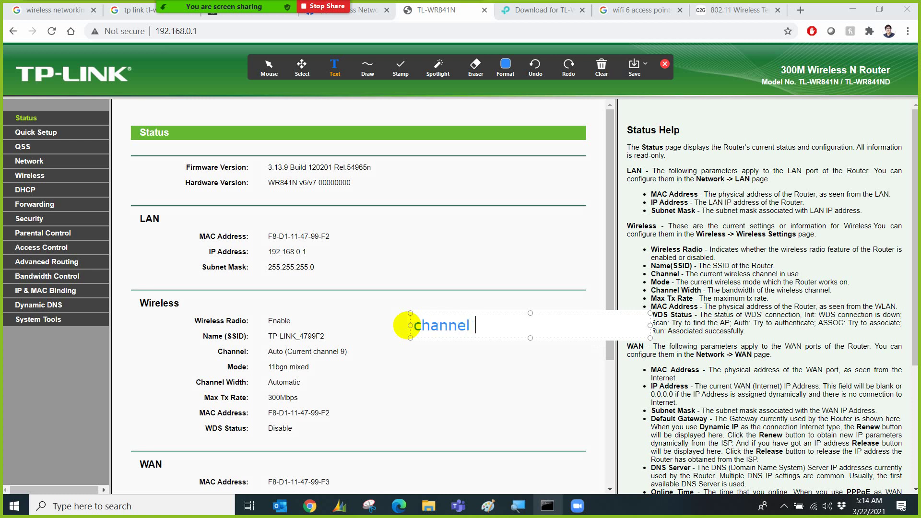
text(Width 20 =)
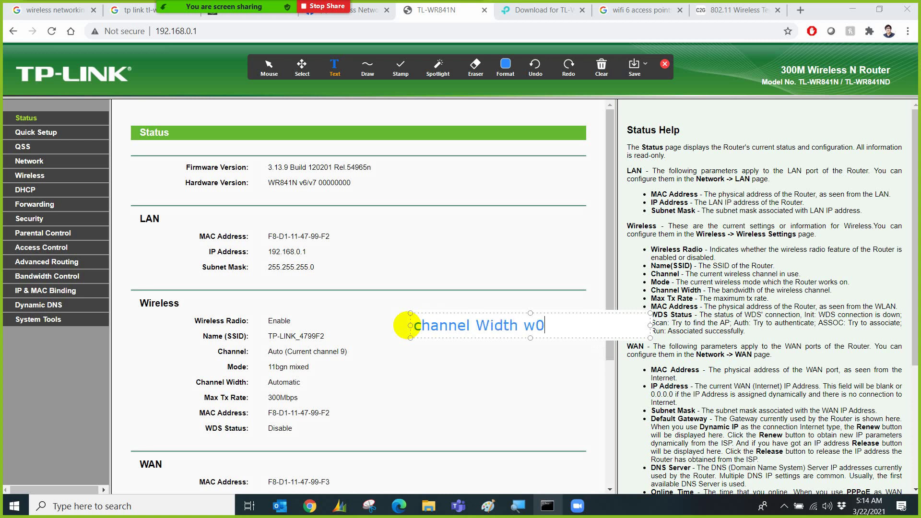
key(BackSpace)
text(- 2 km)
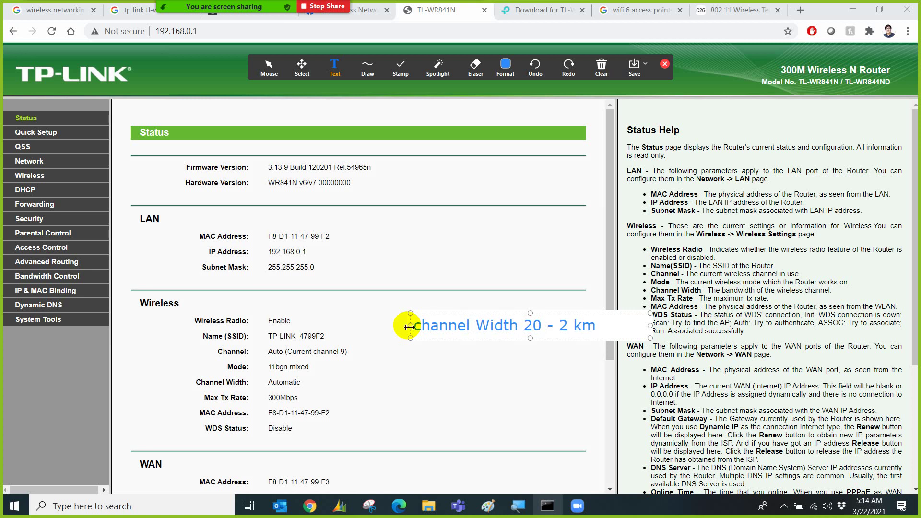
text( - ban)
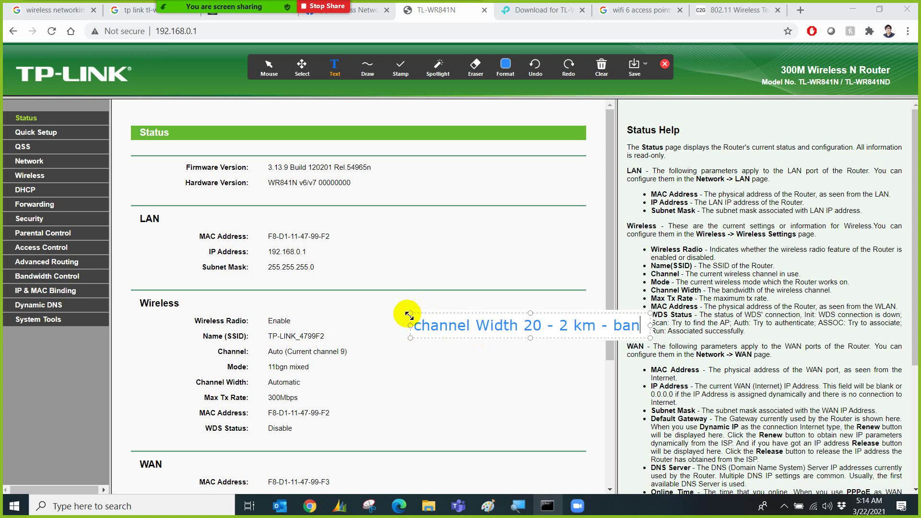
drag(409, 312, 277, 285)
text(dwidth)
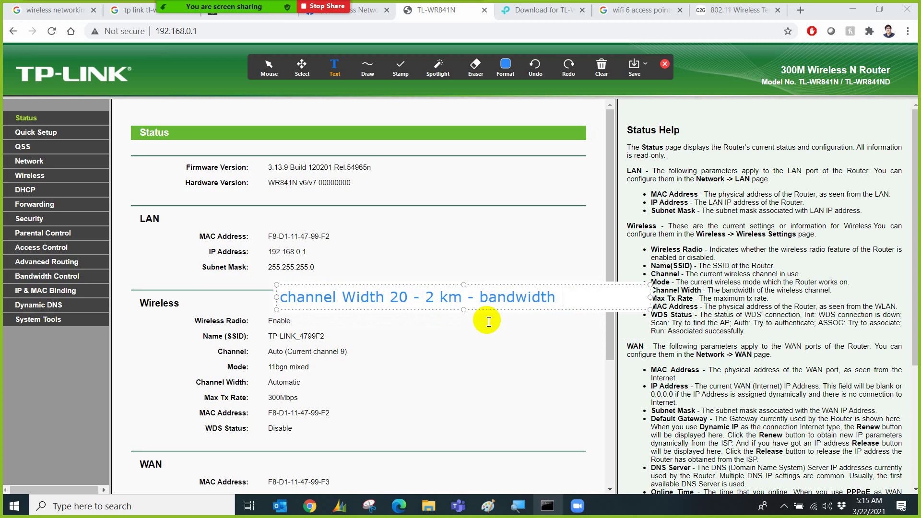
Complete the first line as 'range 2 km - bandwidth 50mbps' and widen the note to fit.
double_click(429, 299)
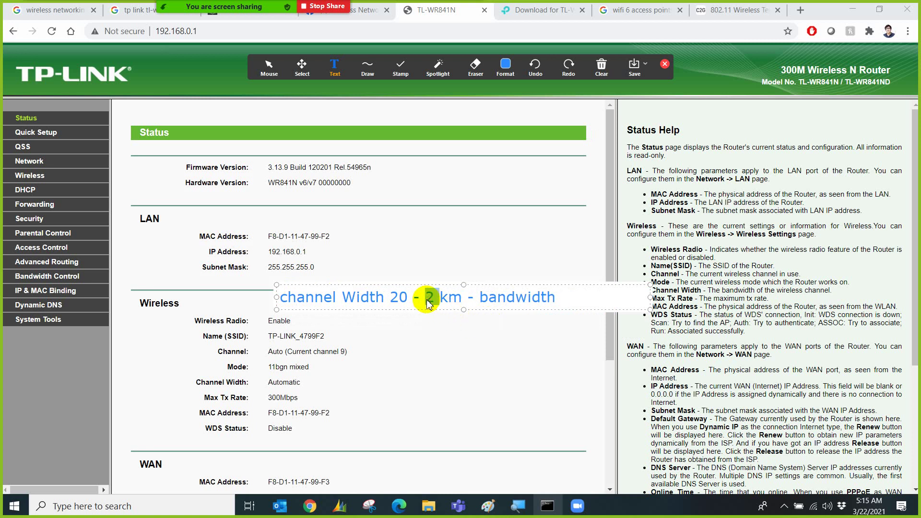
click(429, 298)
text(range)
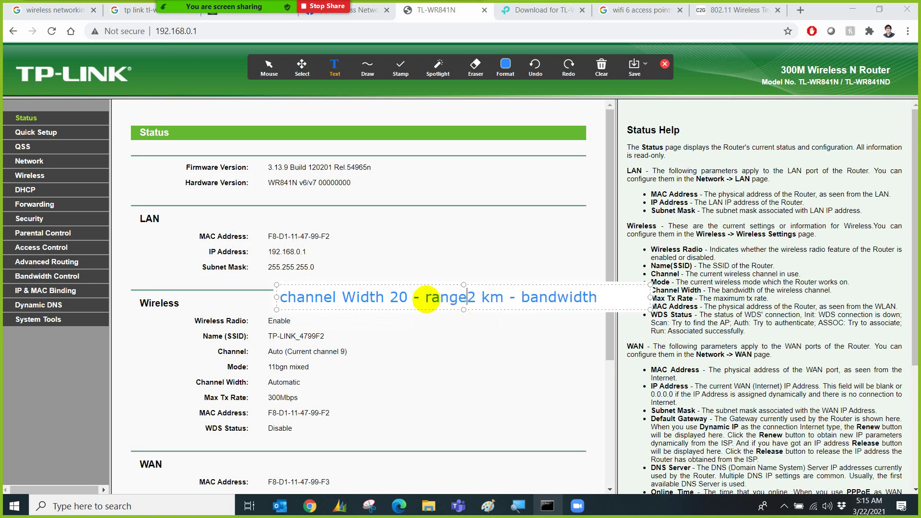
click(610, 298)
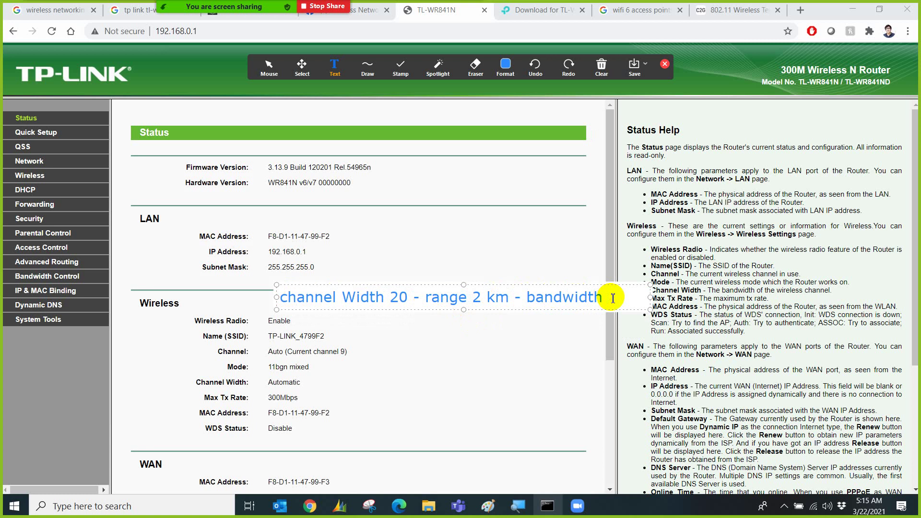
text(50mbs)
key(BackSpace)
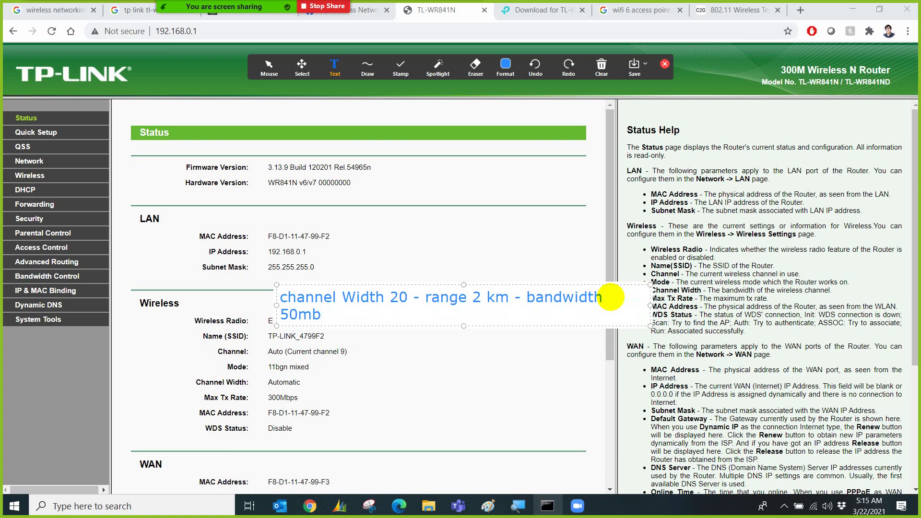
text(ps)
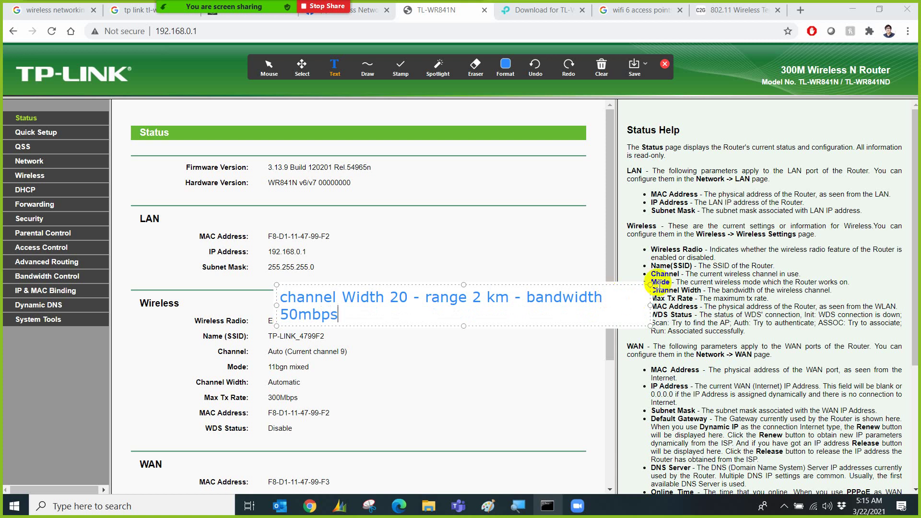
mouse_move(650, 285)
mouse_down()
mouse_move(709, 268)
mouse_move(778, 268)
mouse_up()
Add a second line: 'channel width 40 - range 1 km - bandwidth 100mbps'.
key(Return)
text(Chan)
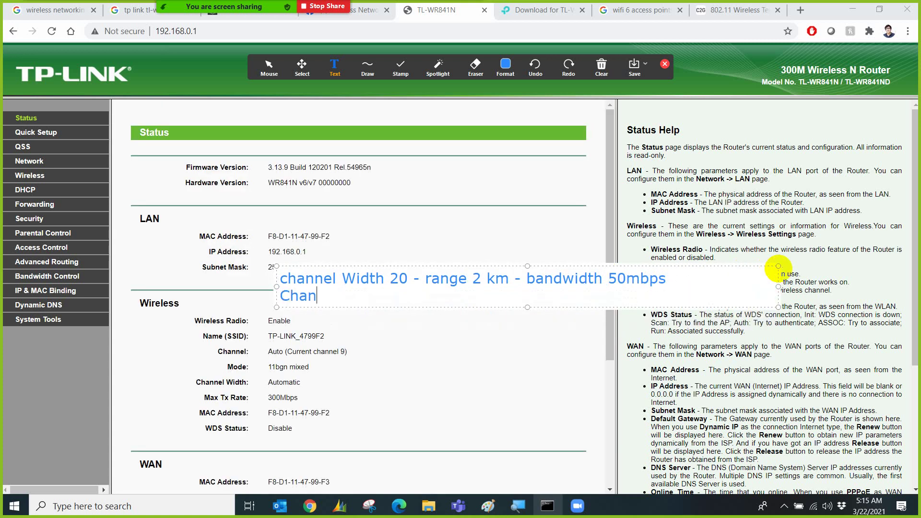
key(BackSpace)
key(BackSpace)
key(BackSpace)
key(BackSpace)
text(channel )
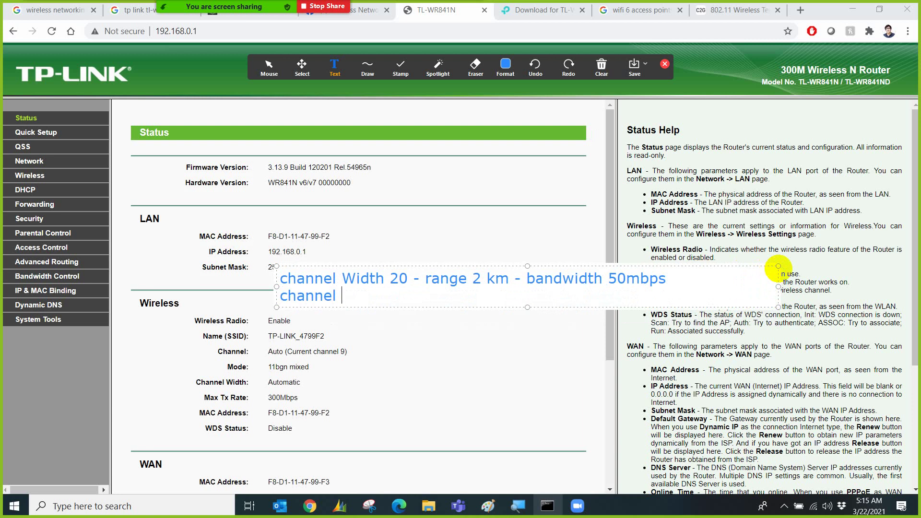
text(width 40 - range 1)
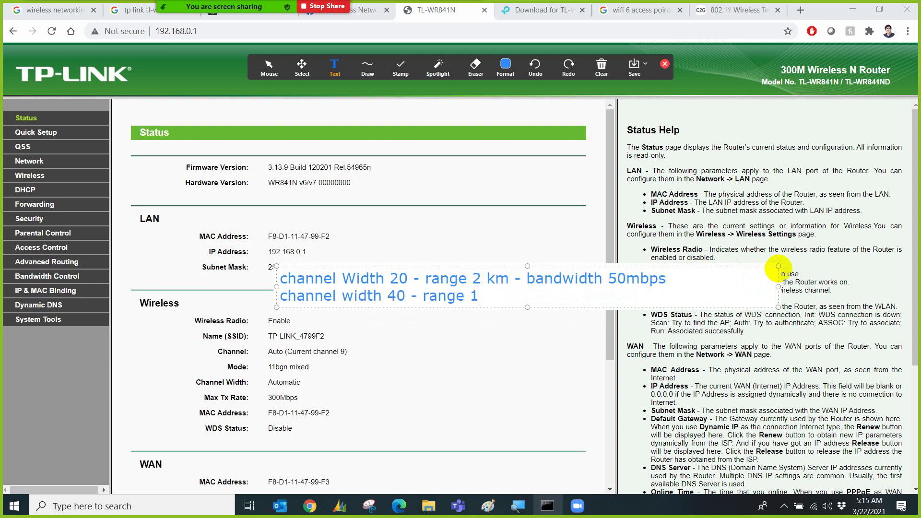
text( km - bandwidth 1)
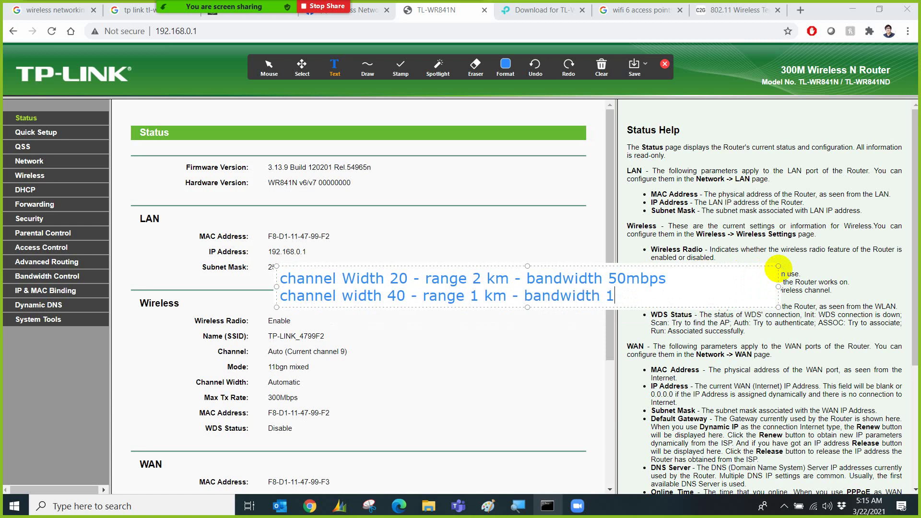
text(00mbps)
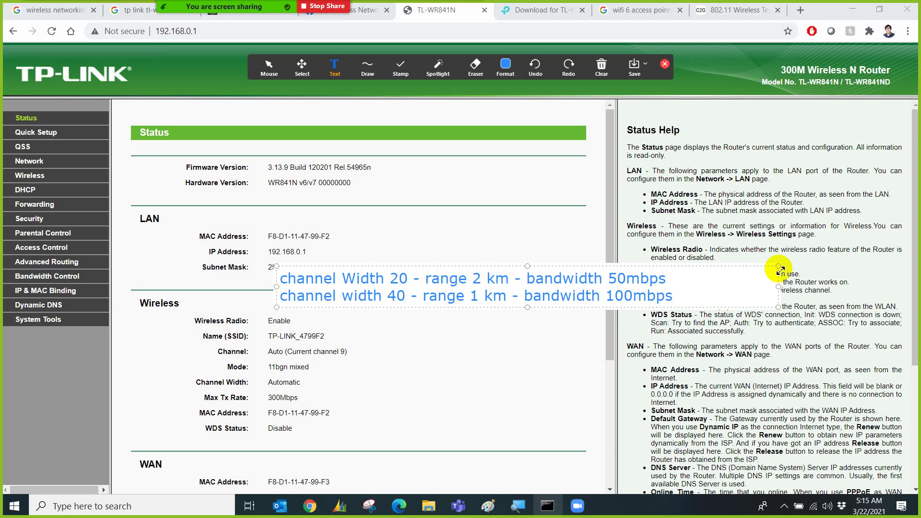
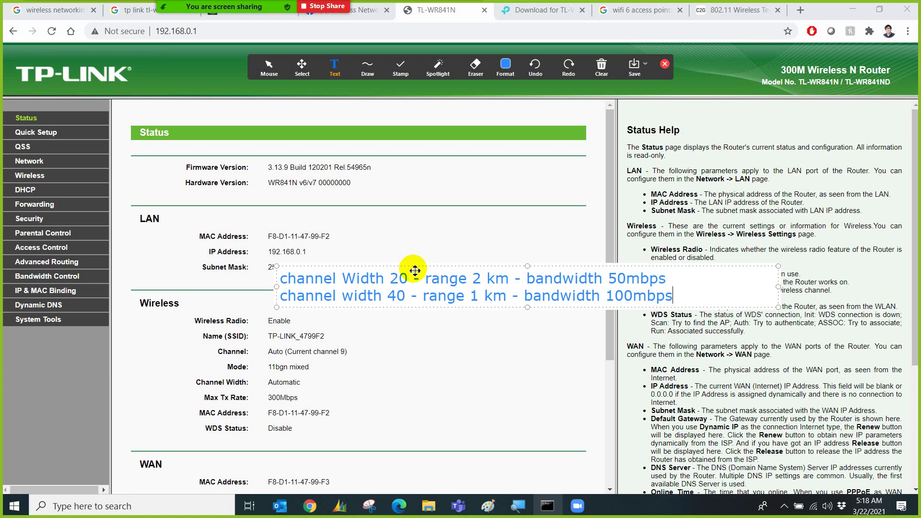
Erase all on-screen annotations and close the annotation tools.
click(602, 67)
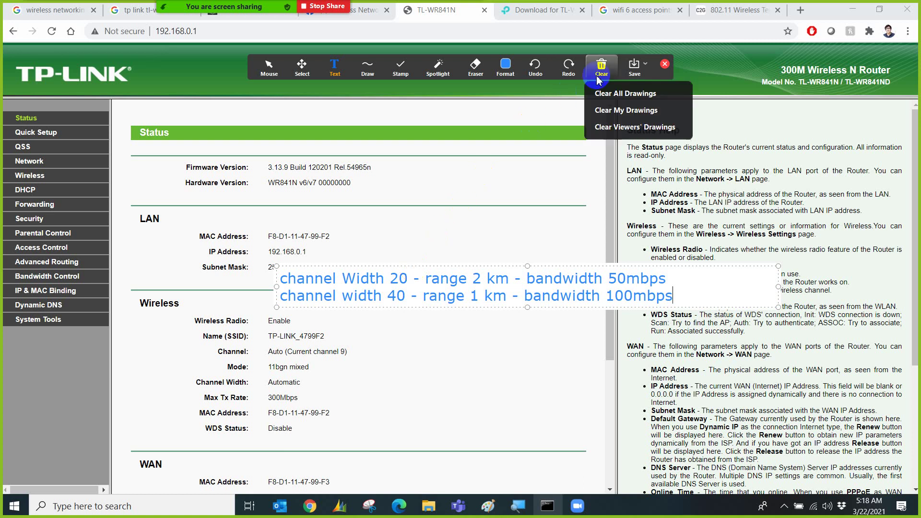
click(616, 93)
click(664, 64)
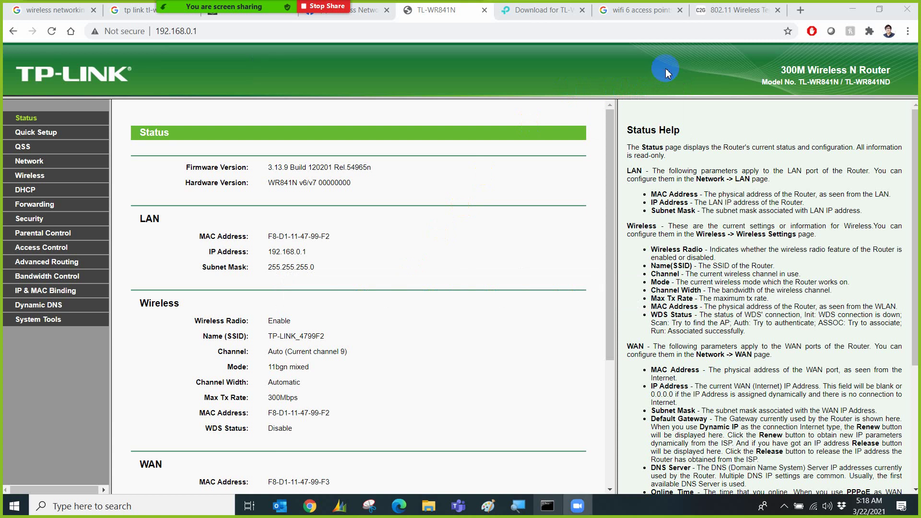
scroll(170, 385, down, 2)
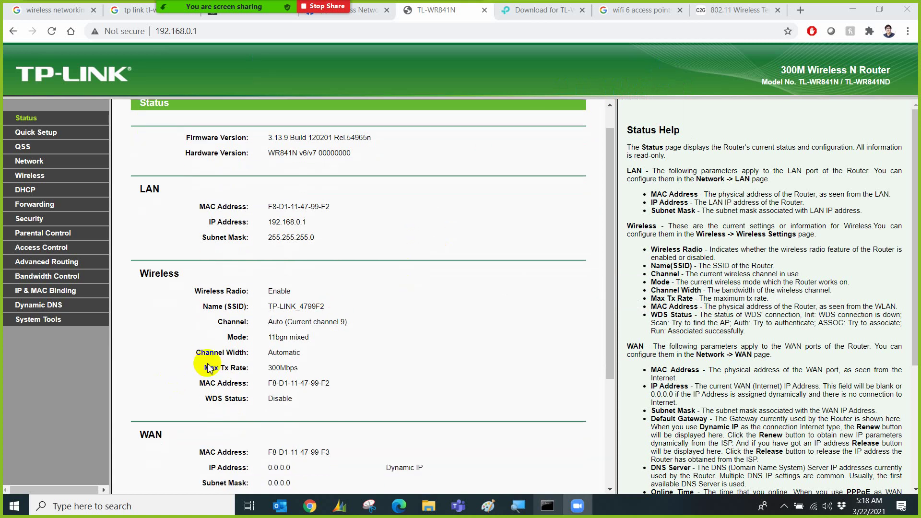
scroll(216, 365, down, 1)
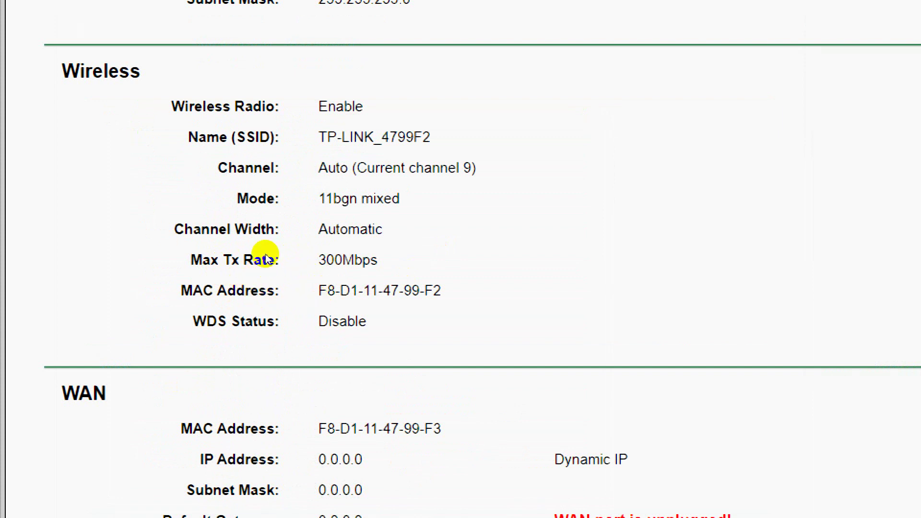
scroll(265, 254, down, 3)
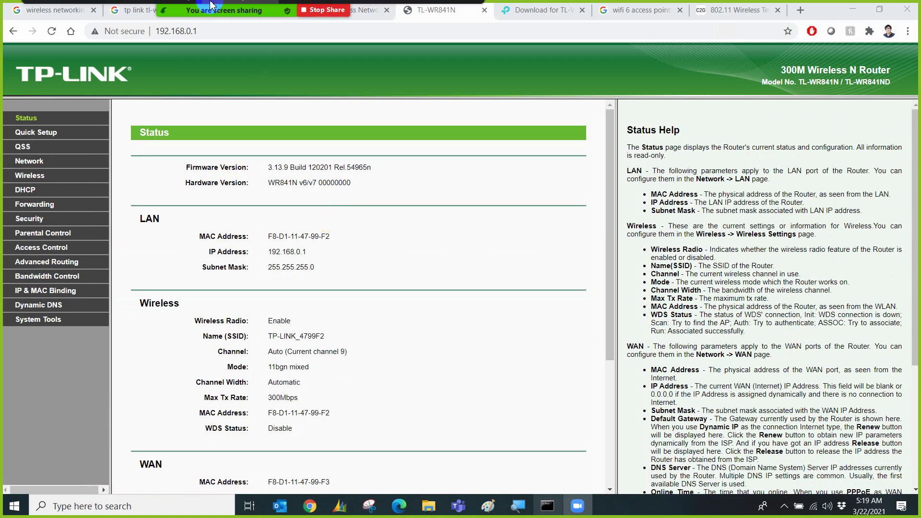
In Paint, add a text label left of the connector line with 'SSID:' and 'Key:' lines.
mouse_move(487, 509)
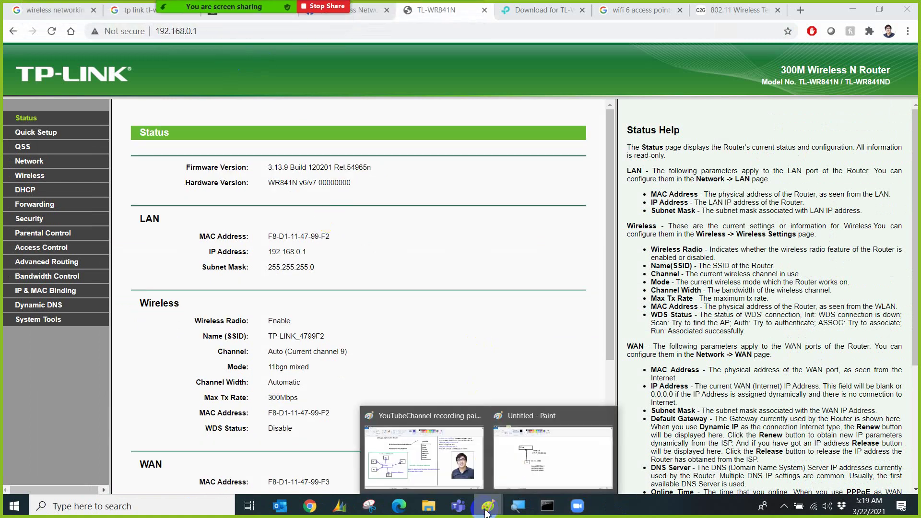
click(531, 431)
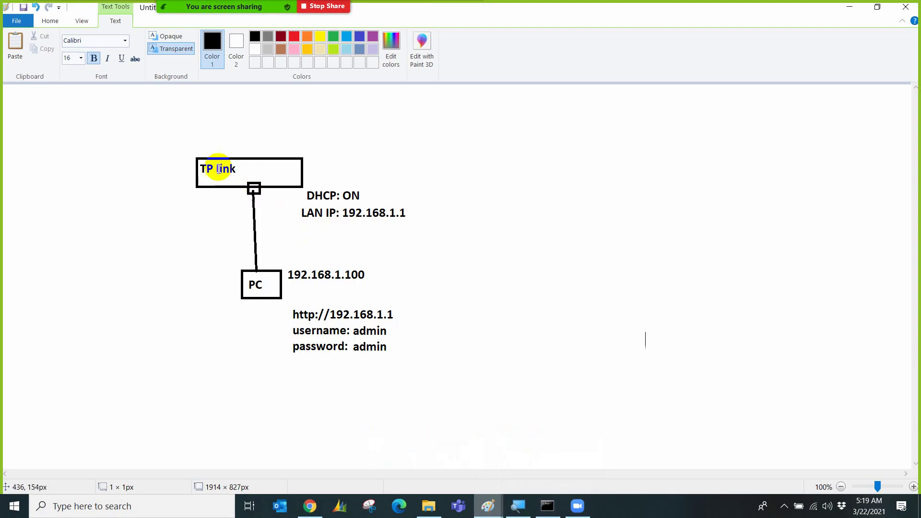
click(114, 193)
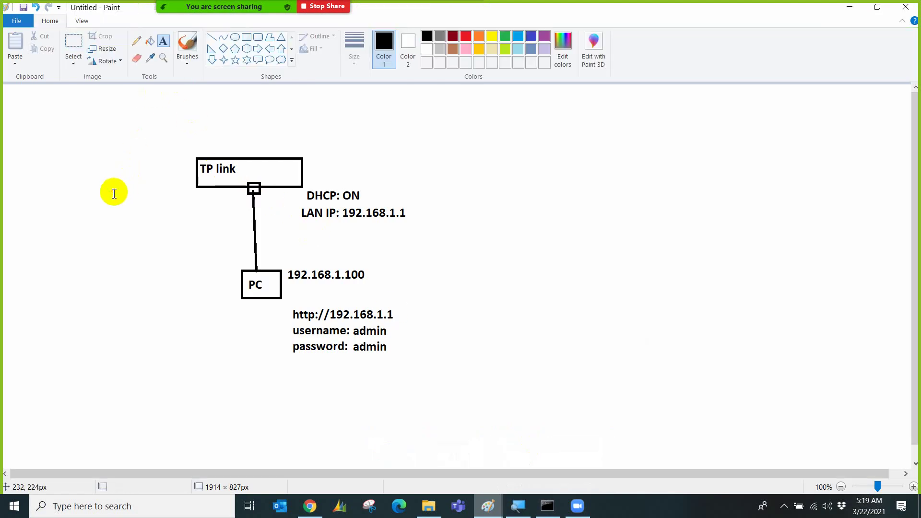
click(113, 210)
text(SSID)
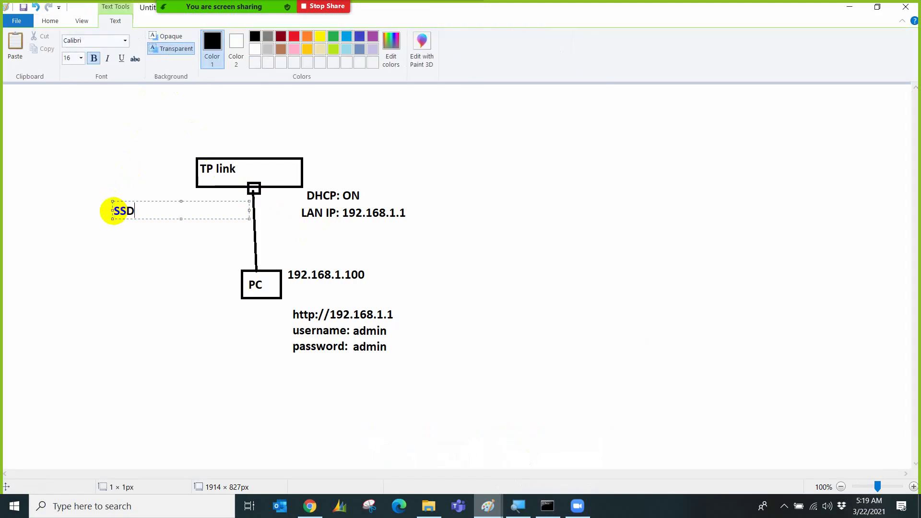
key(BackSpace)
key(BackSpace)
text(ID)
key(Return)
key(BackSpace)
text(:)
key(Return)
text(Key:)
Fill in 'CorelinksAP' after SSID and the wireless key after Key.
click(154, 216)
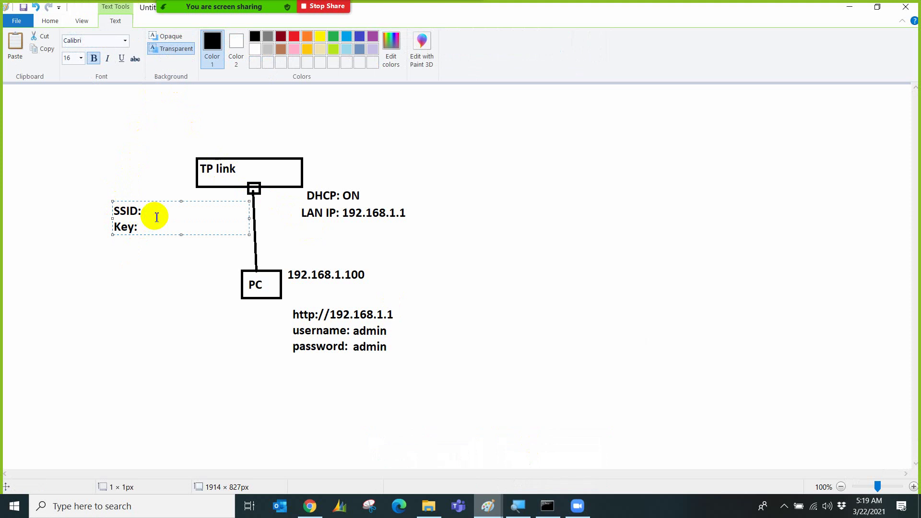
text(Wireless AP)
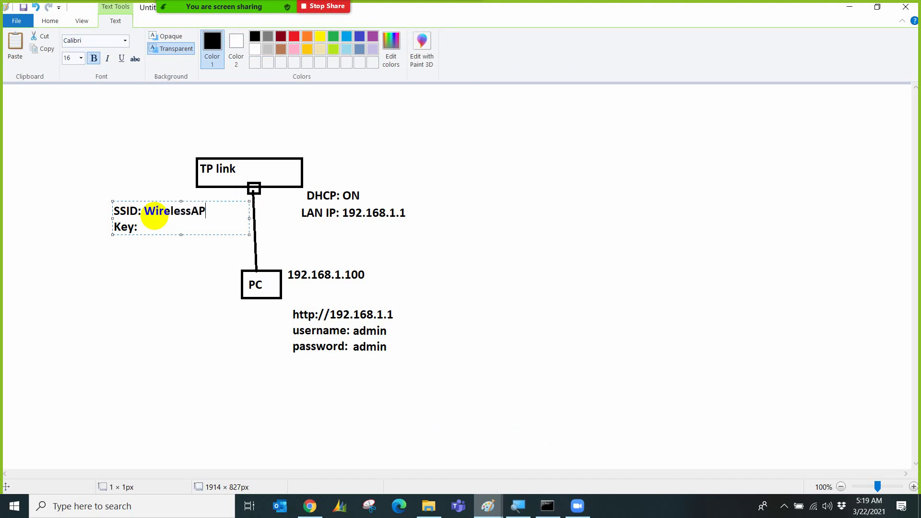
key(BackSpace)
key(BackSpace)
key(BackSpace)
key(BackSpace)
key(BackSpace)
key(BackSpace)
key(BackSpace)
key(BackSpace)
key(BackSpace)
key(BackSpace)
key(BackSpace)
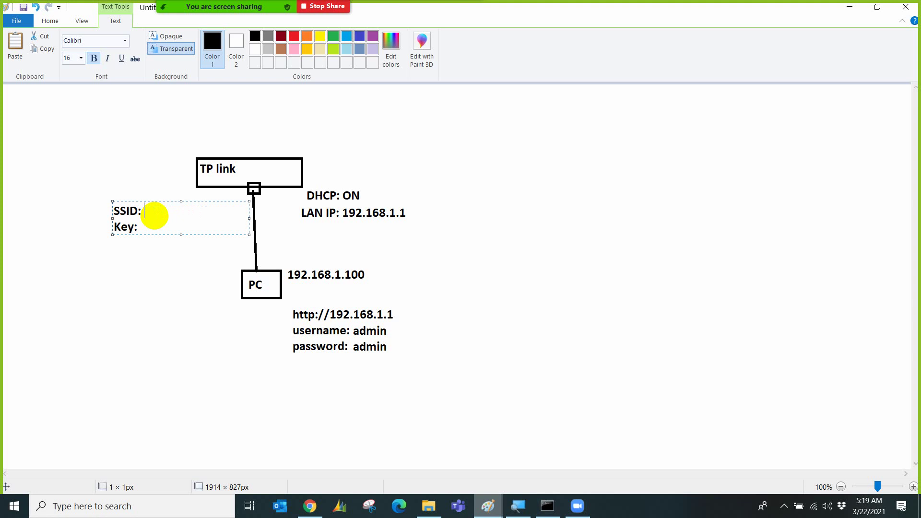
text(CorelinksAP)
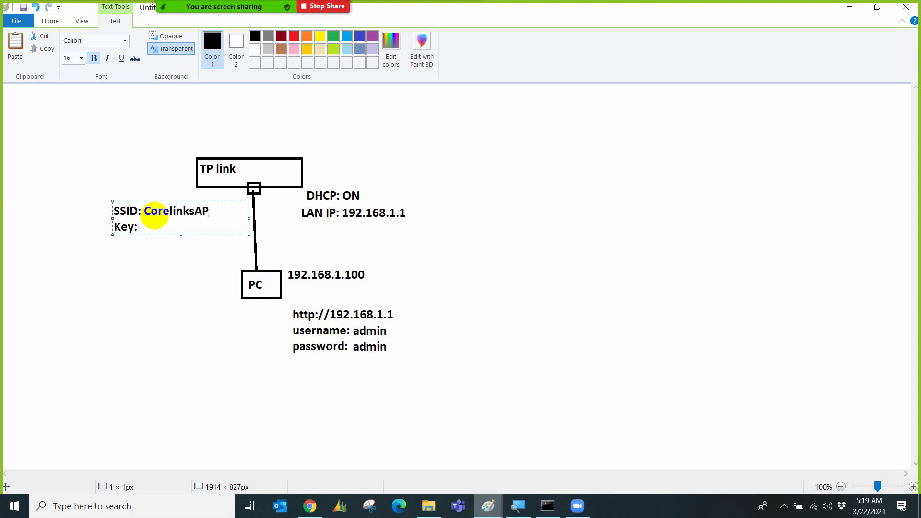
click(161, 224)
text(1234)
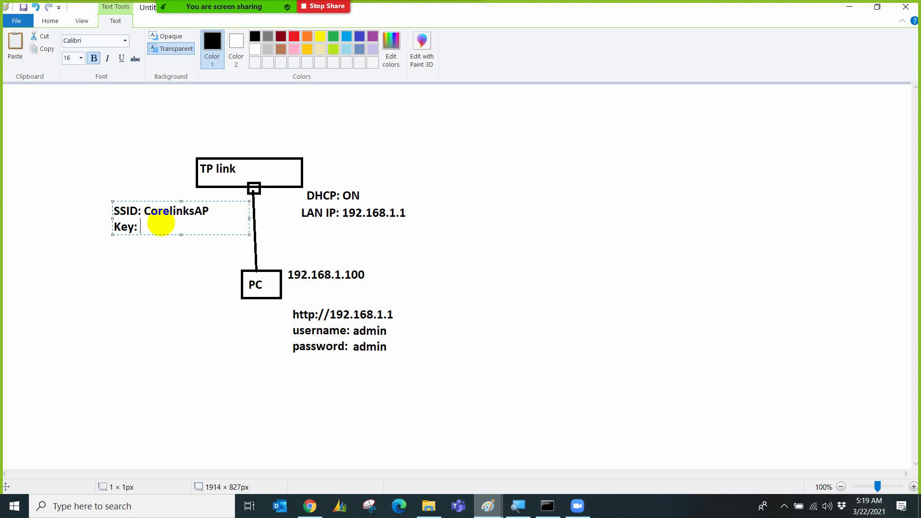
text(5abcde)
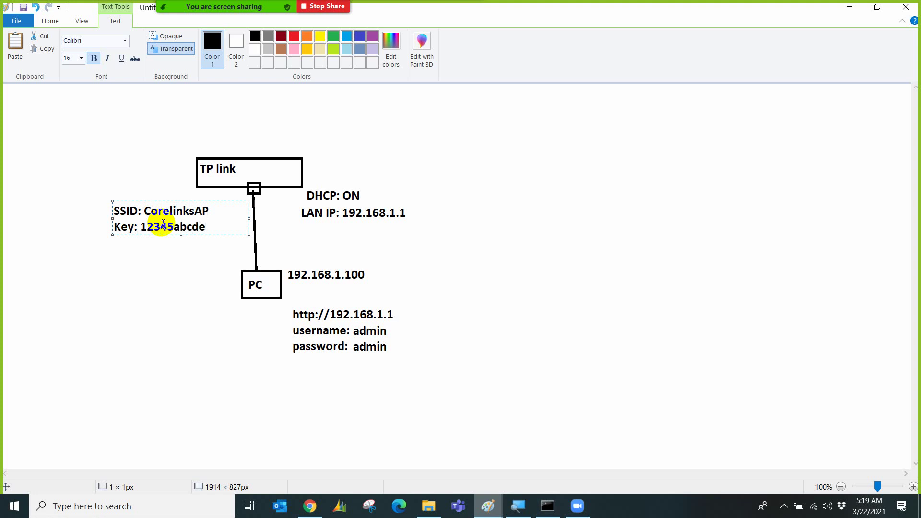
click(167, 238)
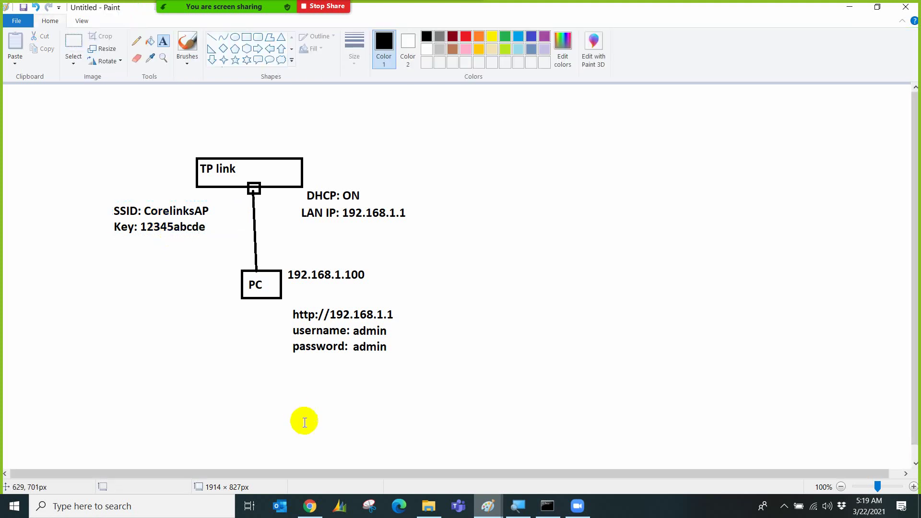
Back in the router admin, go to Wireless > Wireless Settings showing TP-LINK_4799F2.
mouse_move(310, 508)
click(309, 456)
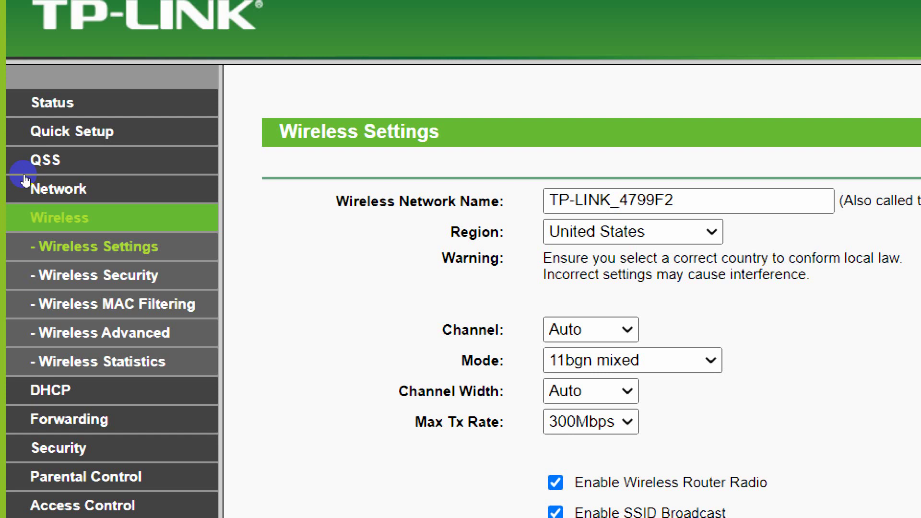
click(33, 161)
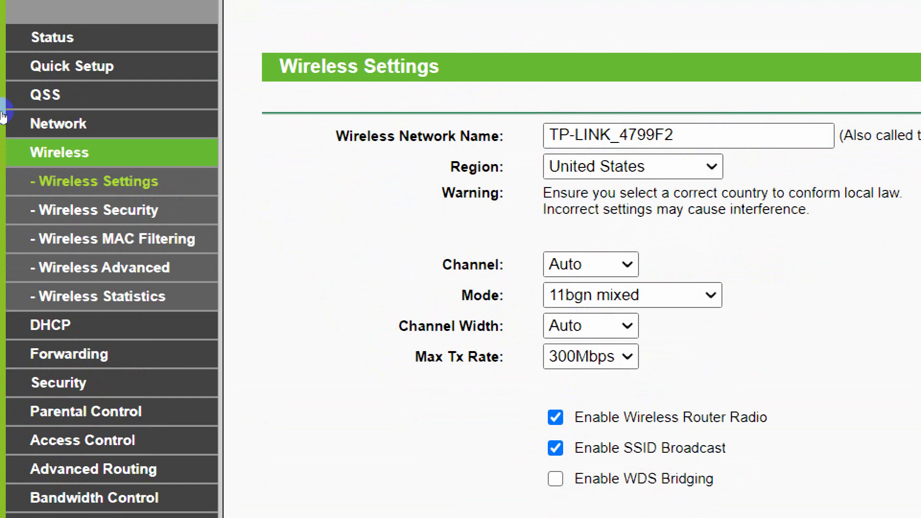
click(39, 225)
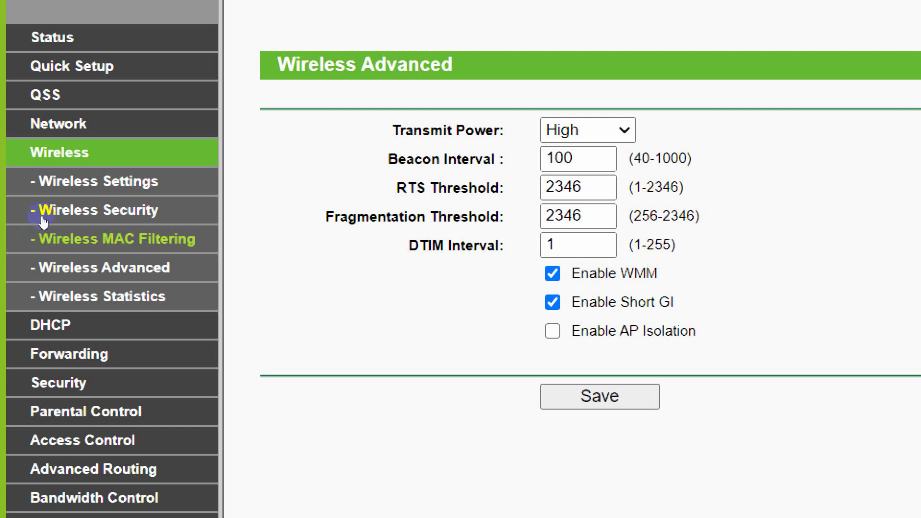
click(42, 210)
click(8, 182)
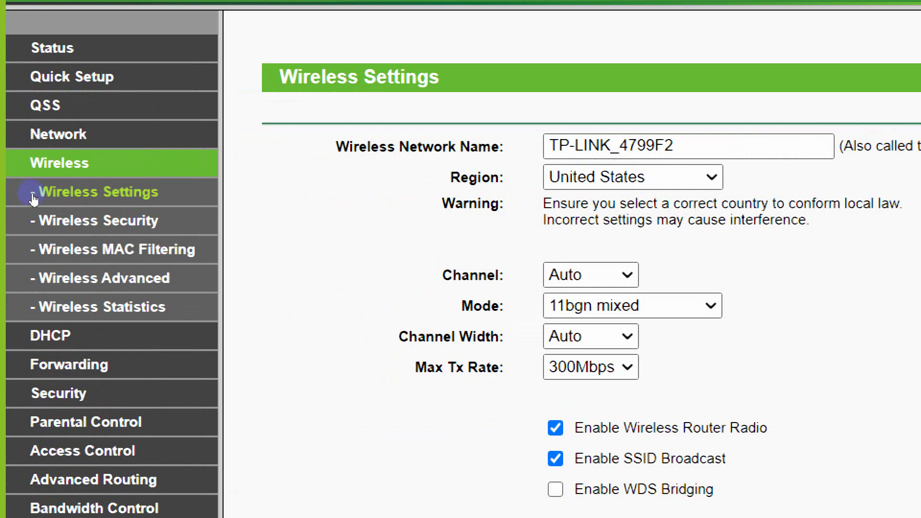
Rename the wireless network to CorelinksAP, keeping 11bgn mixed mode and Auto channel width.
click(34, 197)
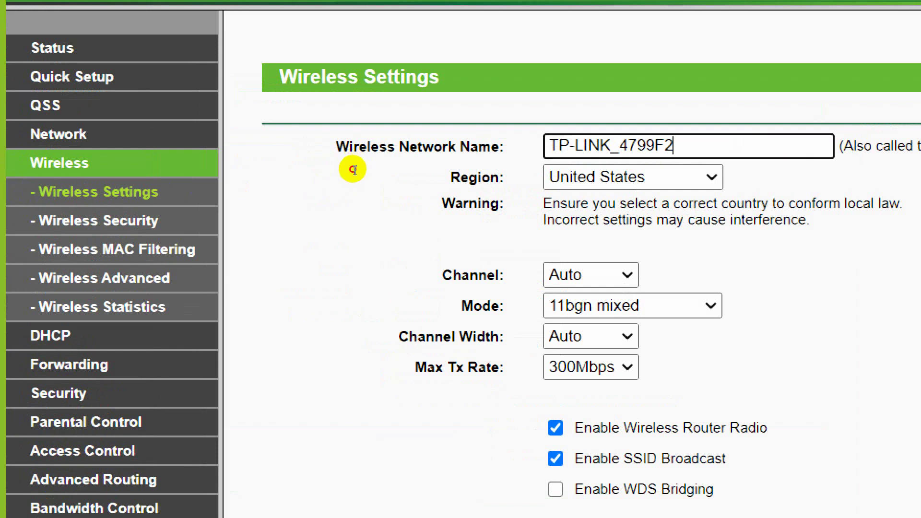
key(ctrl+a)
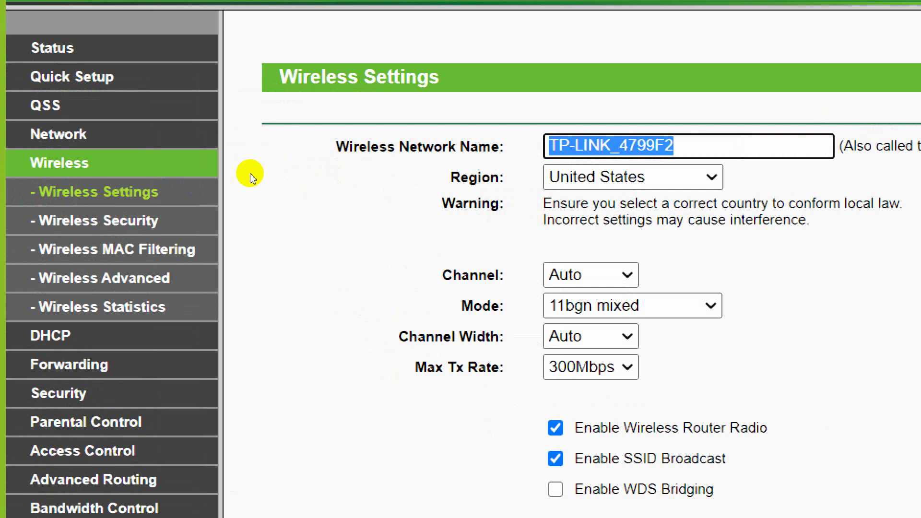
text(CorelinksAP)
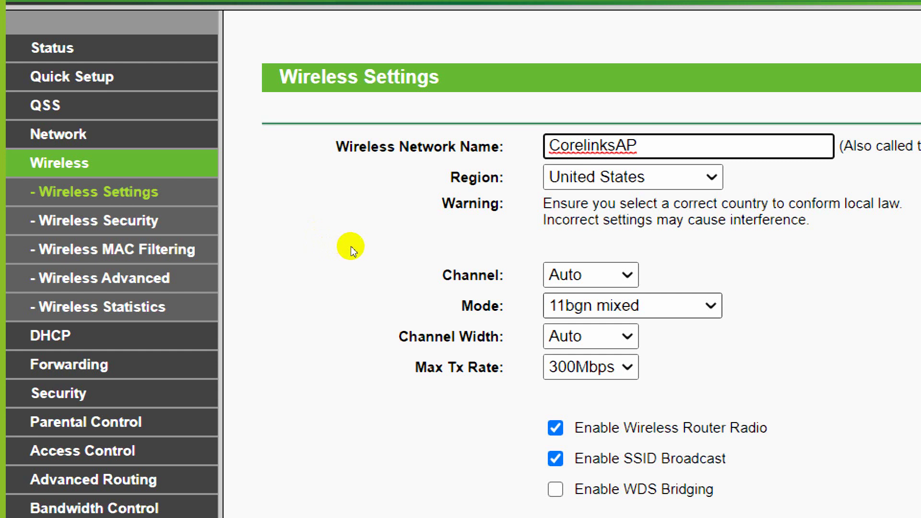
key(Tab)
key(Tab)
key(Tab)
key(alt+Down)
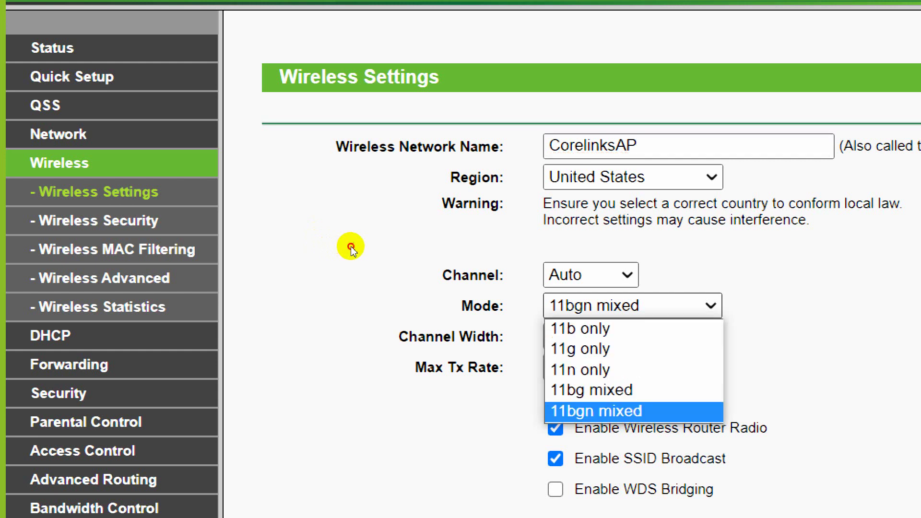
key(Return)
key(Tab)
key(Tab)
key(alt+Down)
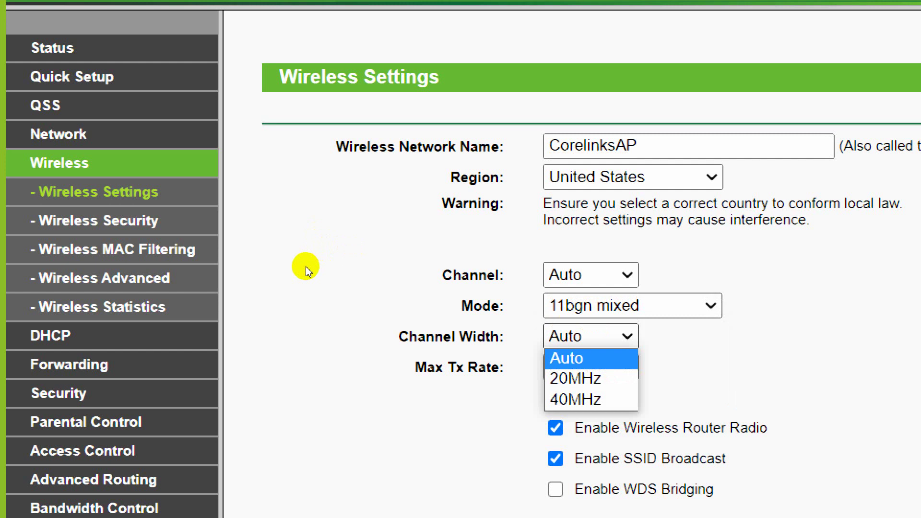
key(Return)
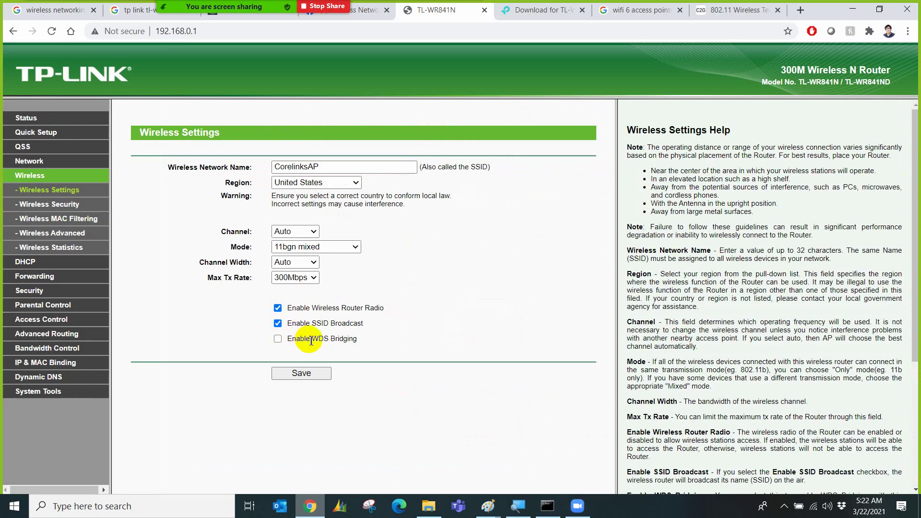
Save the wireless settings and bring the Paint network diagram back up.
click(303, 374)
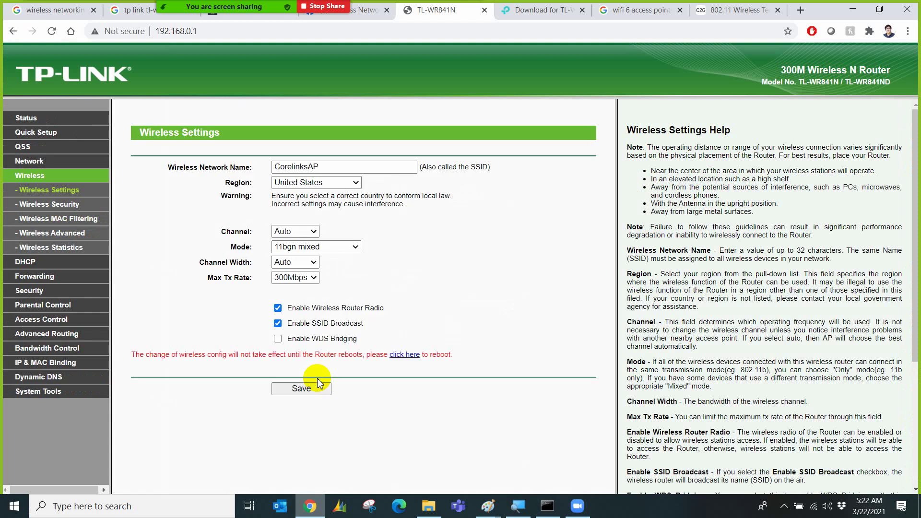
mouse_move(490, 503)
click(530, 451)
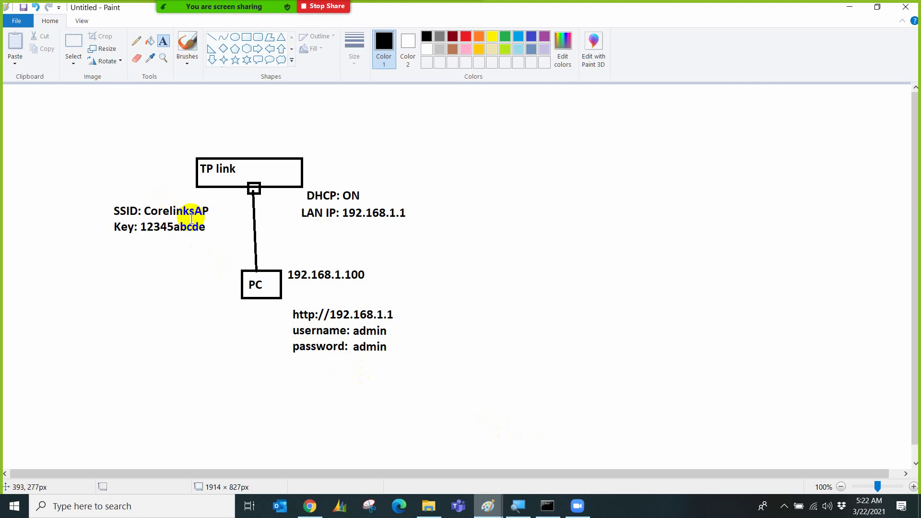
Add a three-line label right of the diagram: password, mac address filtering, RADIUS server.
click(554, 160)
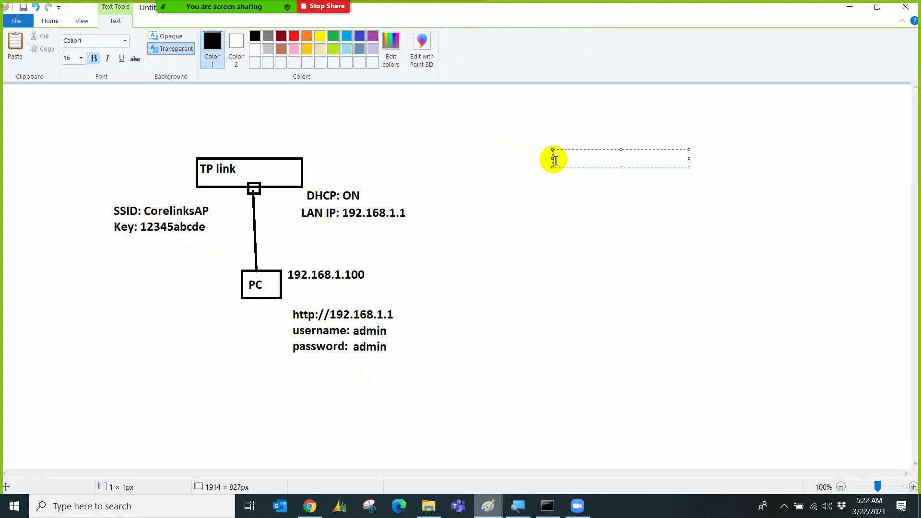
text(password:)
key(BackSpace)
key(Return)
text(mac )
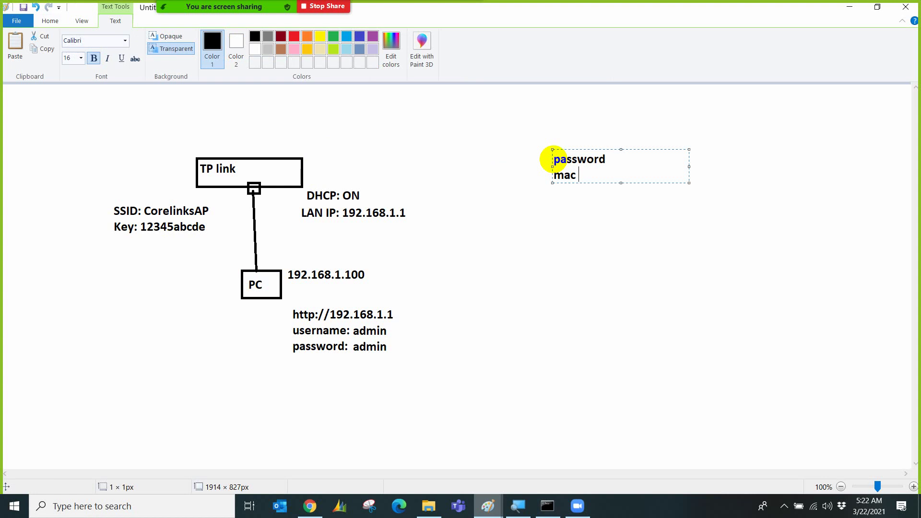
text(address filtering)
key(Return)
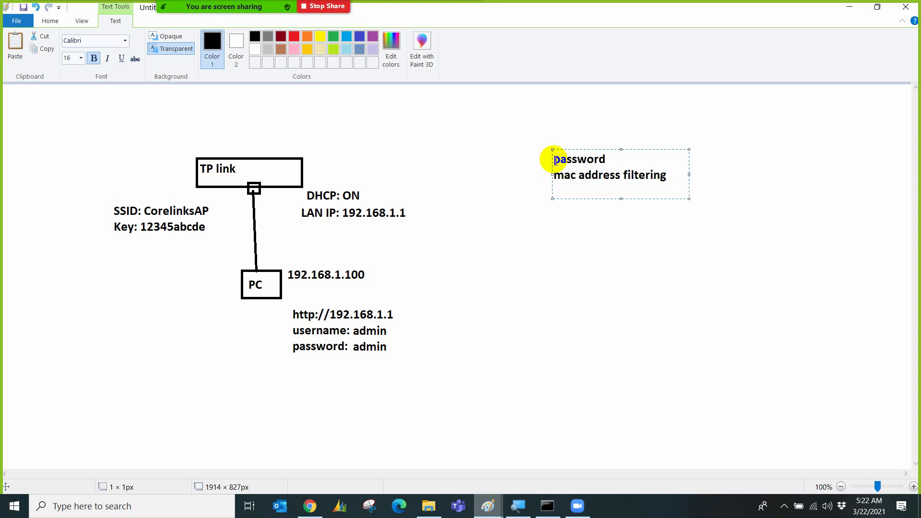
text(RADIUS server)
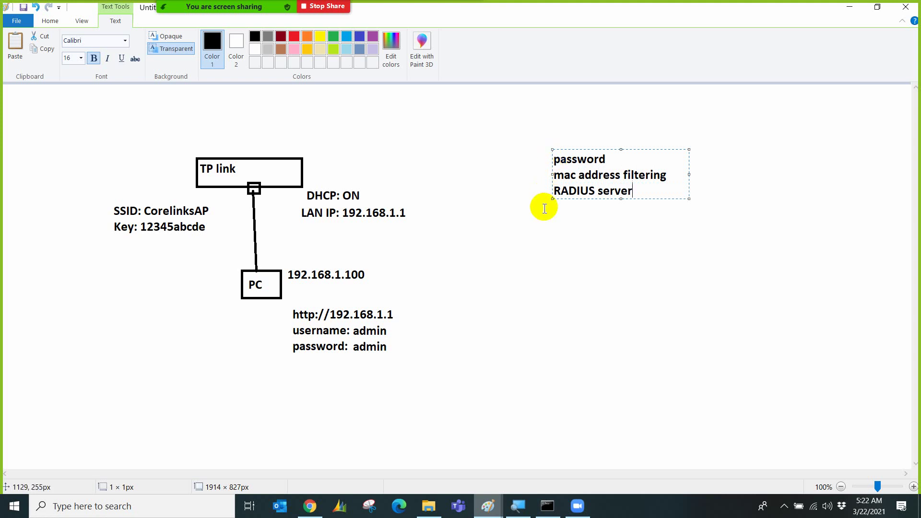
click(544, 207)
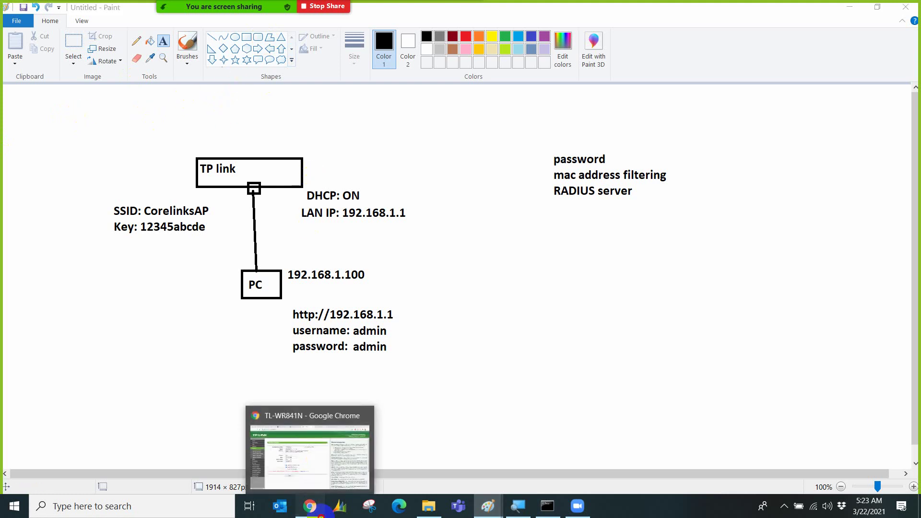
Image-search 'wireless access point with radius authentication' and open the MikroTik RADIUS diagram.
click(302, 449)
click(637, 6)
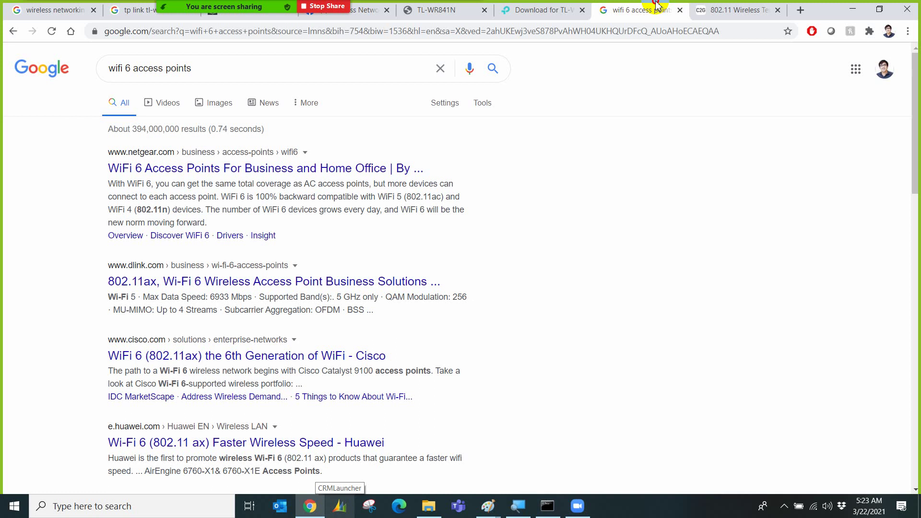
triple_click(268, 76)
text(Wireless)
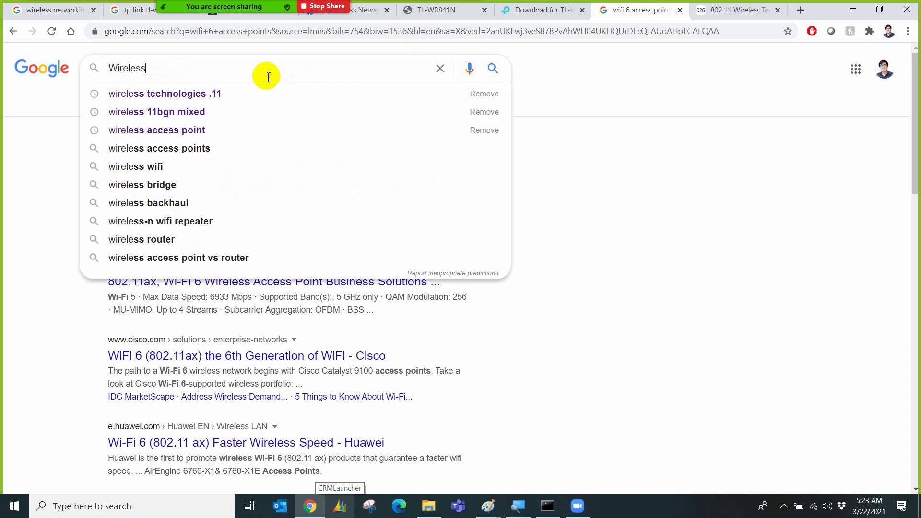
text( Access)
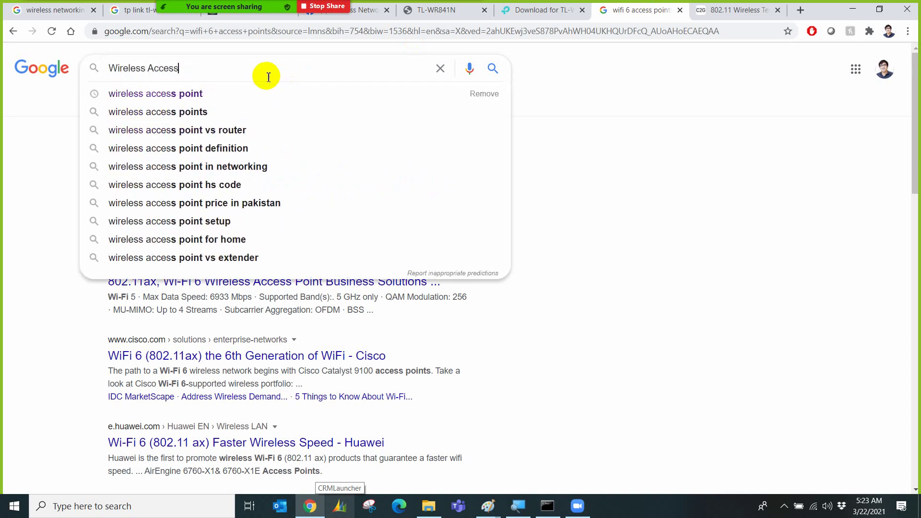
key(Up)
key(Down)
key(Down)
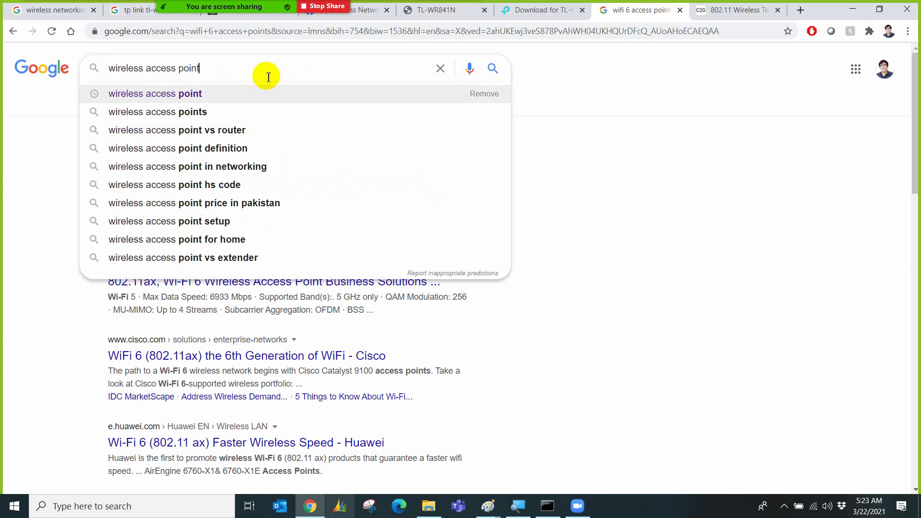
text(with RA)
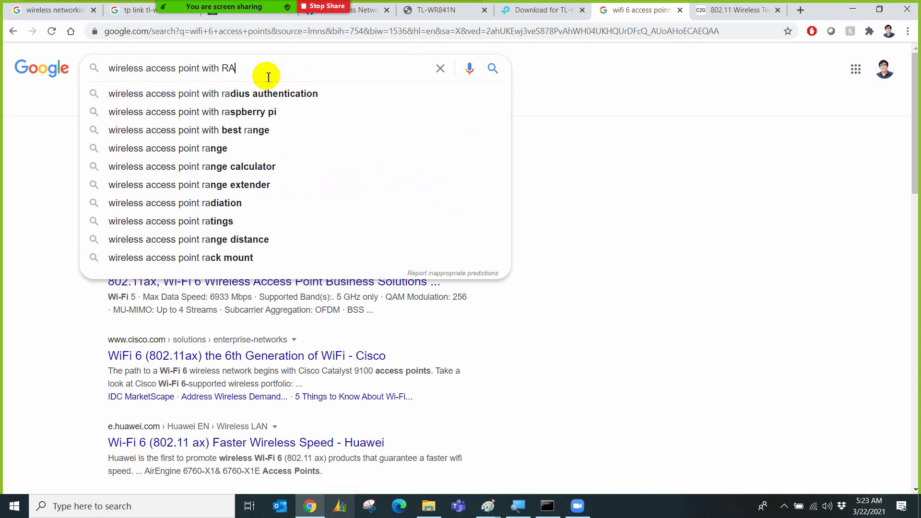
key(Down)
key(Return)
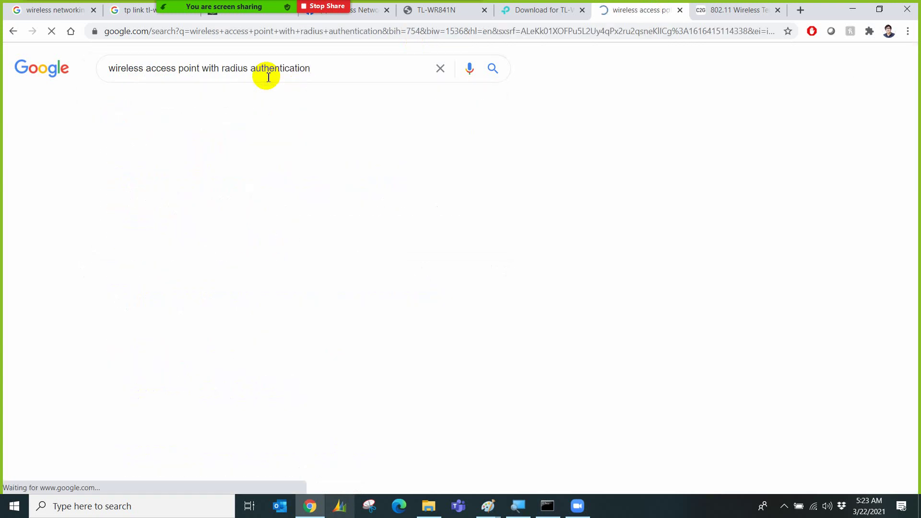
click(177, 96)
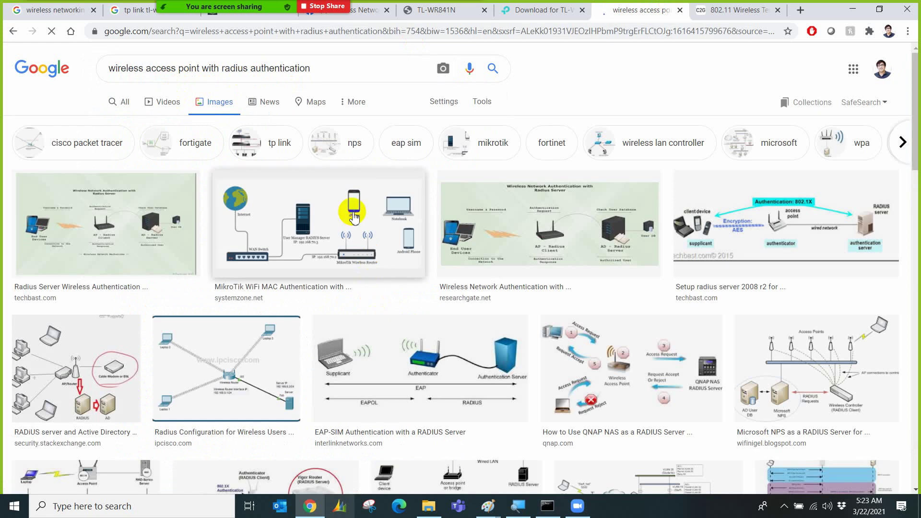
click(353, 217)
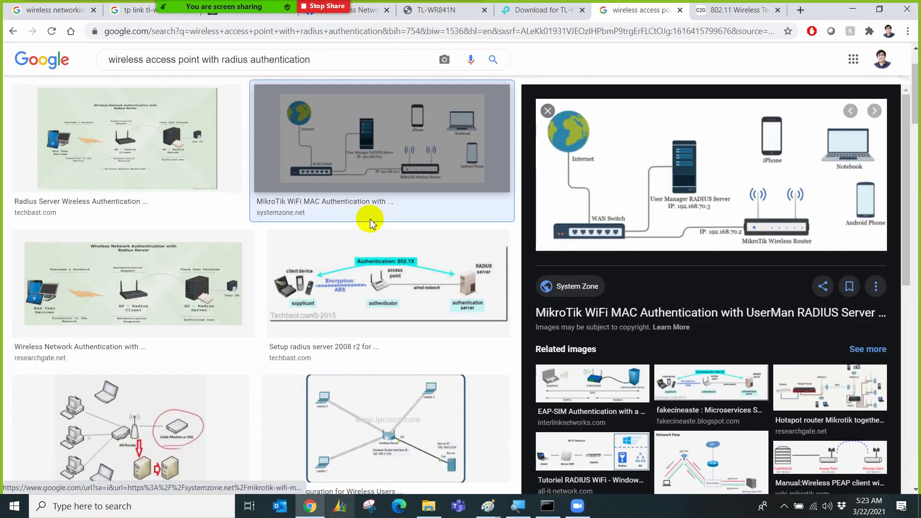
Circle the wireless router and trace its link to the RADIUS server.
mouse_move(235, 5)
click(422, 17)
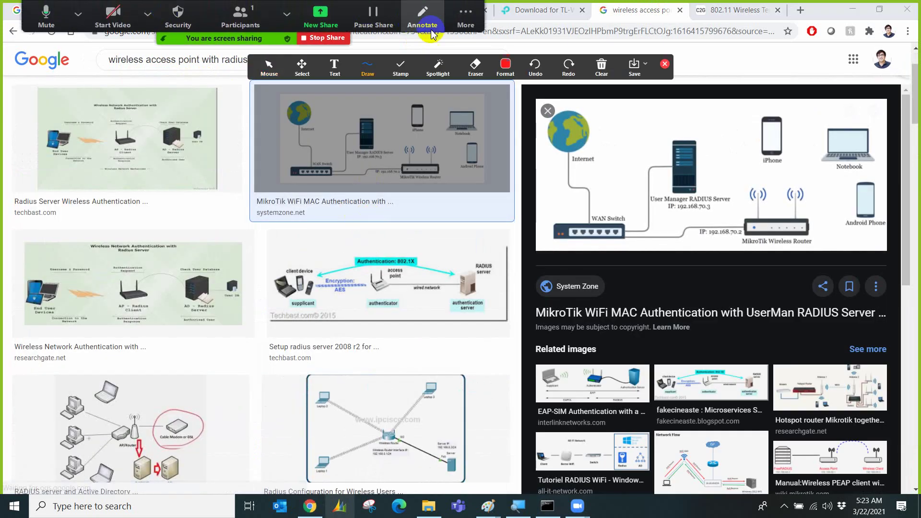
mouse_move(771, 169)
mouse_down()
mouse_move(753, 179)
mouse_move(733, 238)
mouse_move(808, 247)
mouse_move(811, 181)
mouse_move(770, 178)
mouse_up()
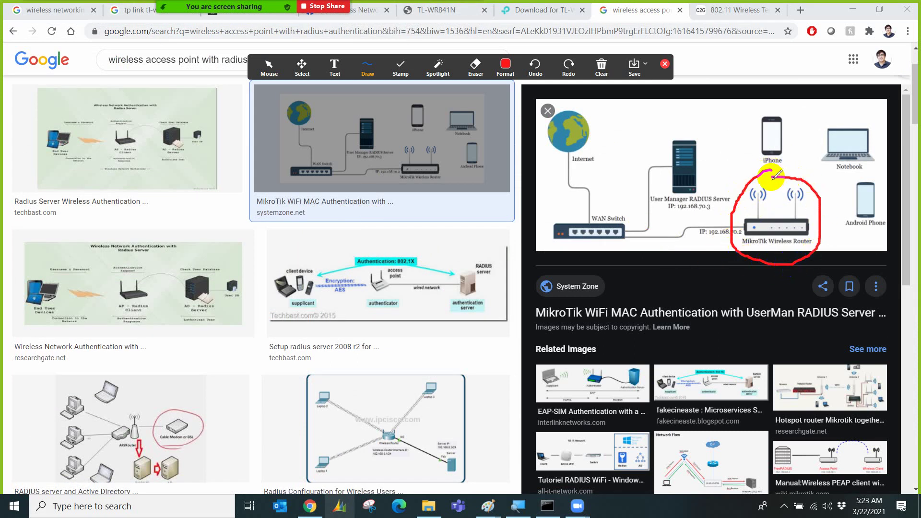
mouse_move(747, 227)
mouse_down()
mouse_move(622, 229)
mouse_move(648, 200)
mouse_move(654, 165)
mouse_move(708, 126)
mouse_move(640, 176)
mouse_move(731, 215)
mouse_move(714, 133)
mouse_move(691, 129)
mouse_up()
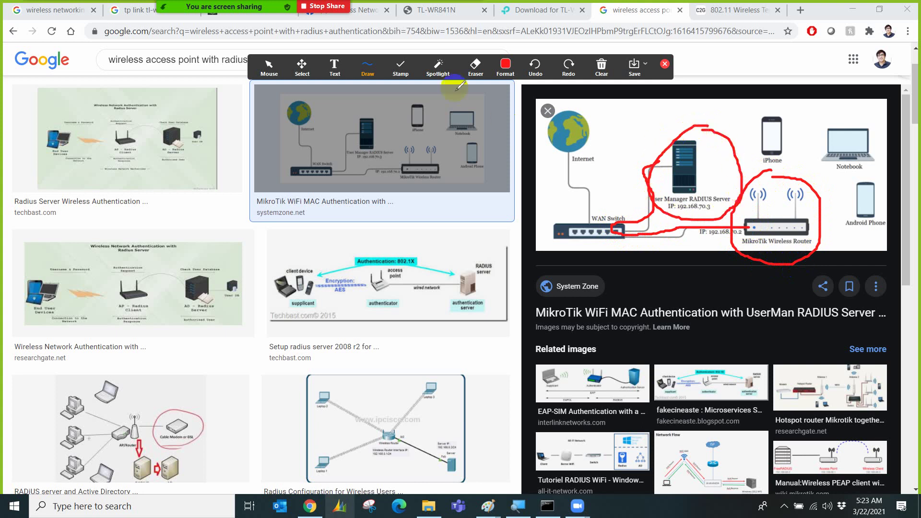
Add a 'users:' note above the RADIUS server listing user names.
click(335, 67)
click(626, 115)
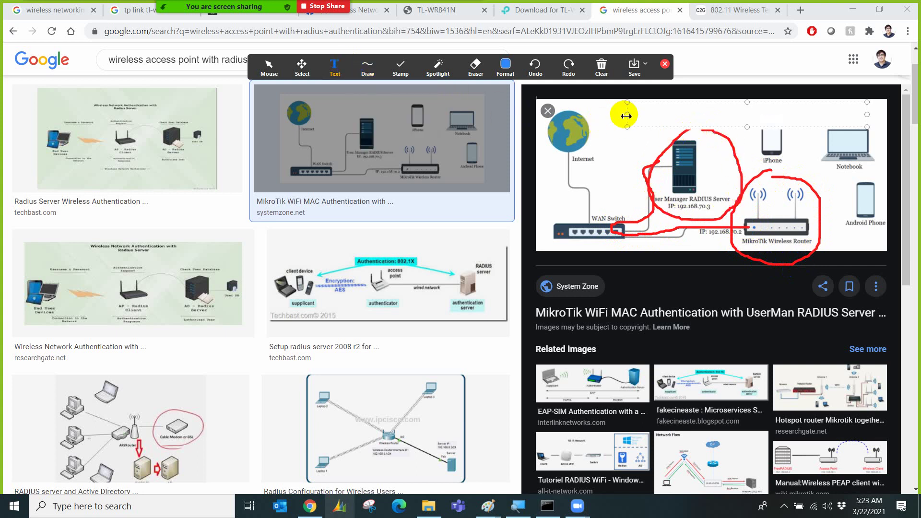
text(users:)
key(Return)
text(waleed,)
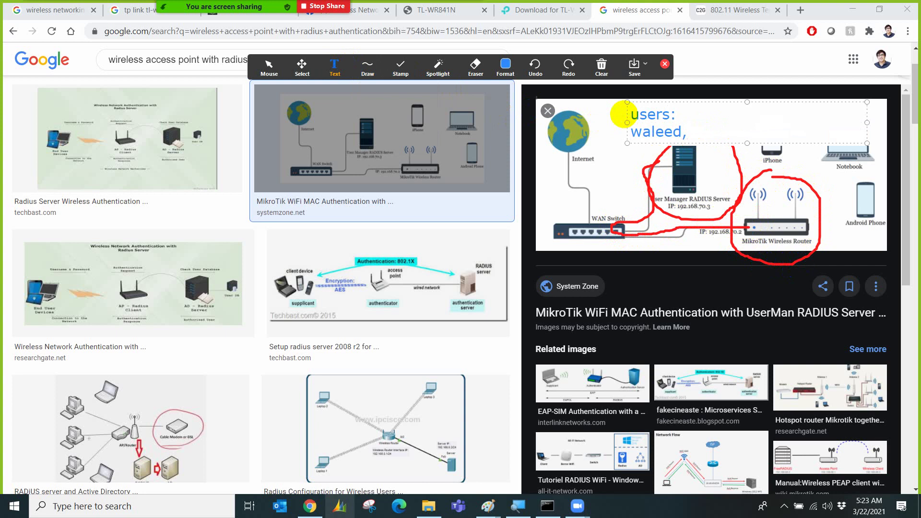
text( adnan,)
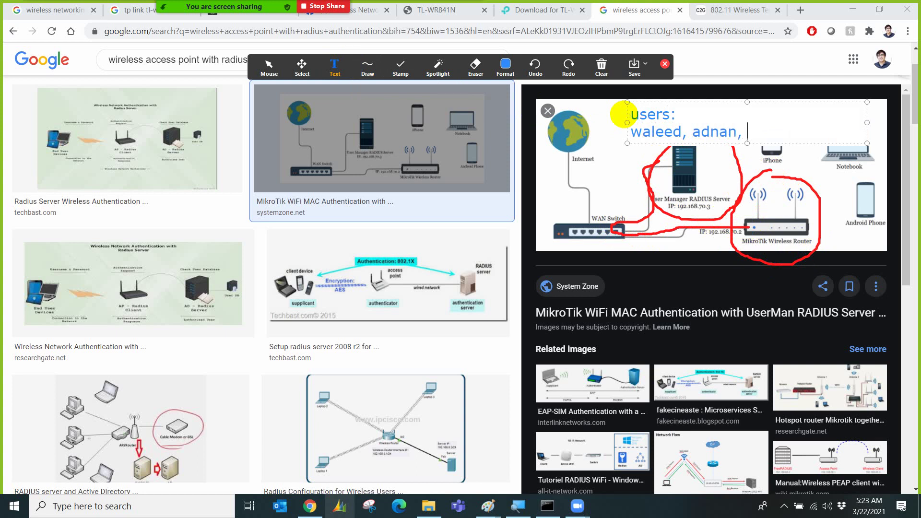